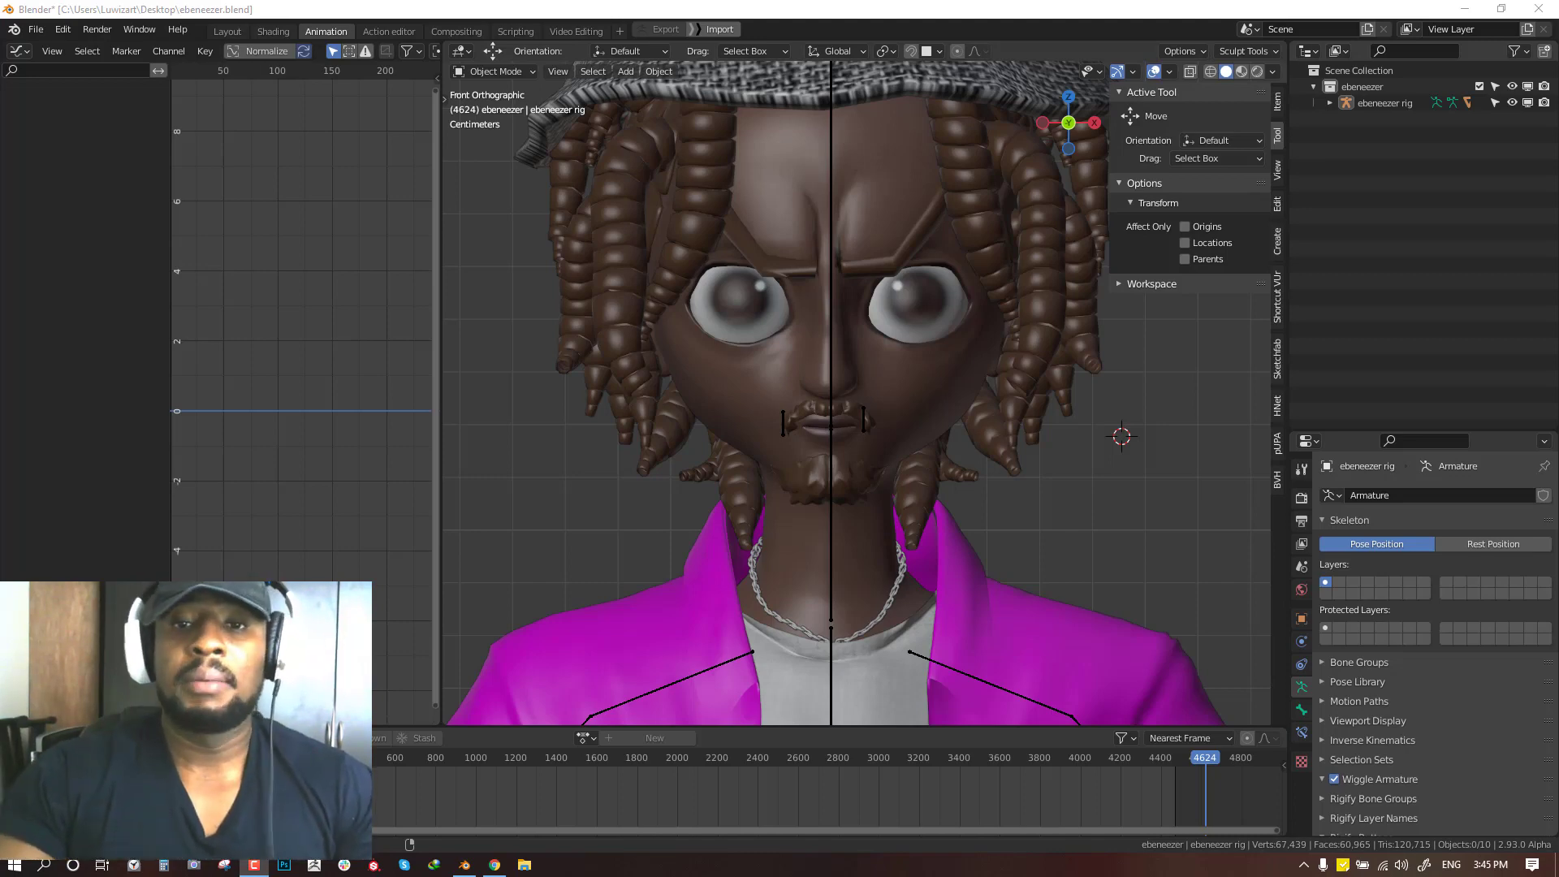
Enlarge the properties area and show the body mesh's shape keys down to mouthSmileLeft
click(944, 382)
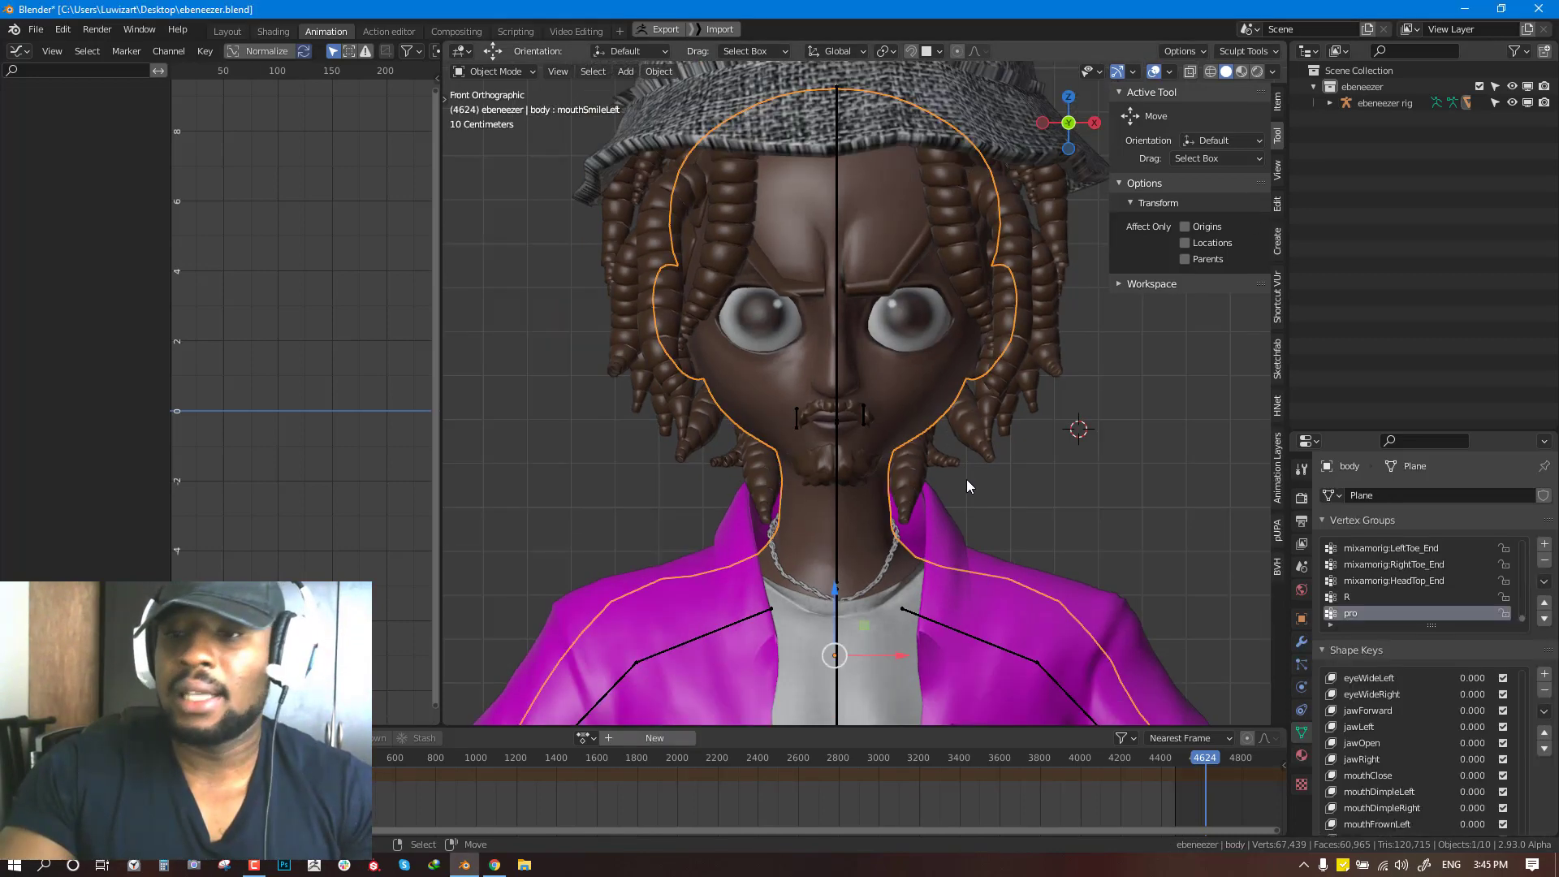
scroll(967, 479, down, 2)
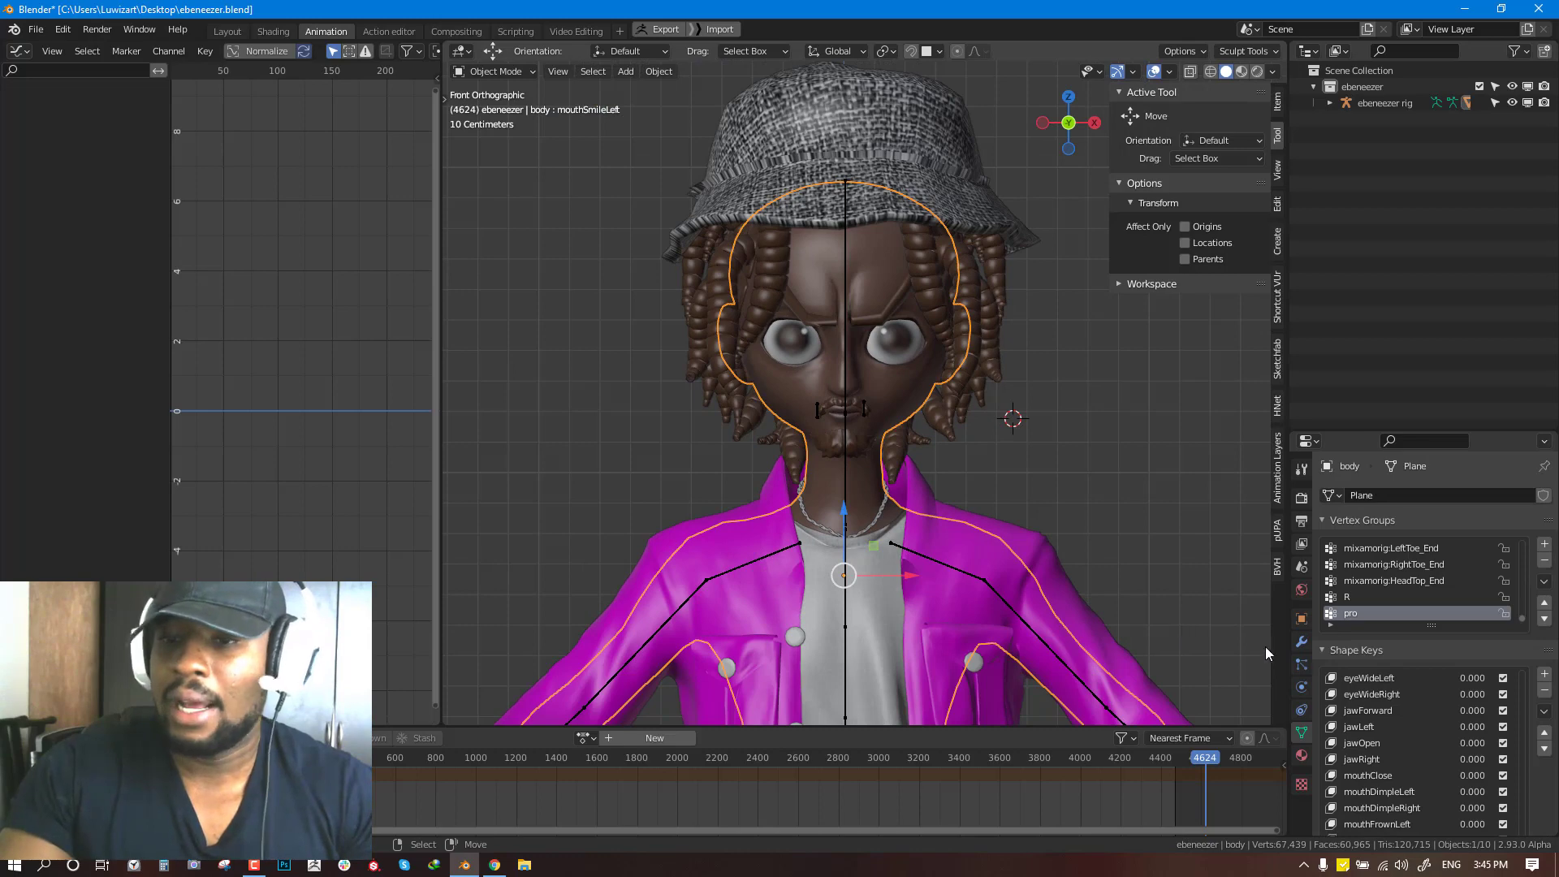
click(818, 411)
drag(1433, 431, 1431, 209)
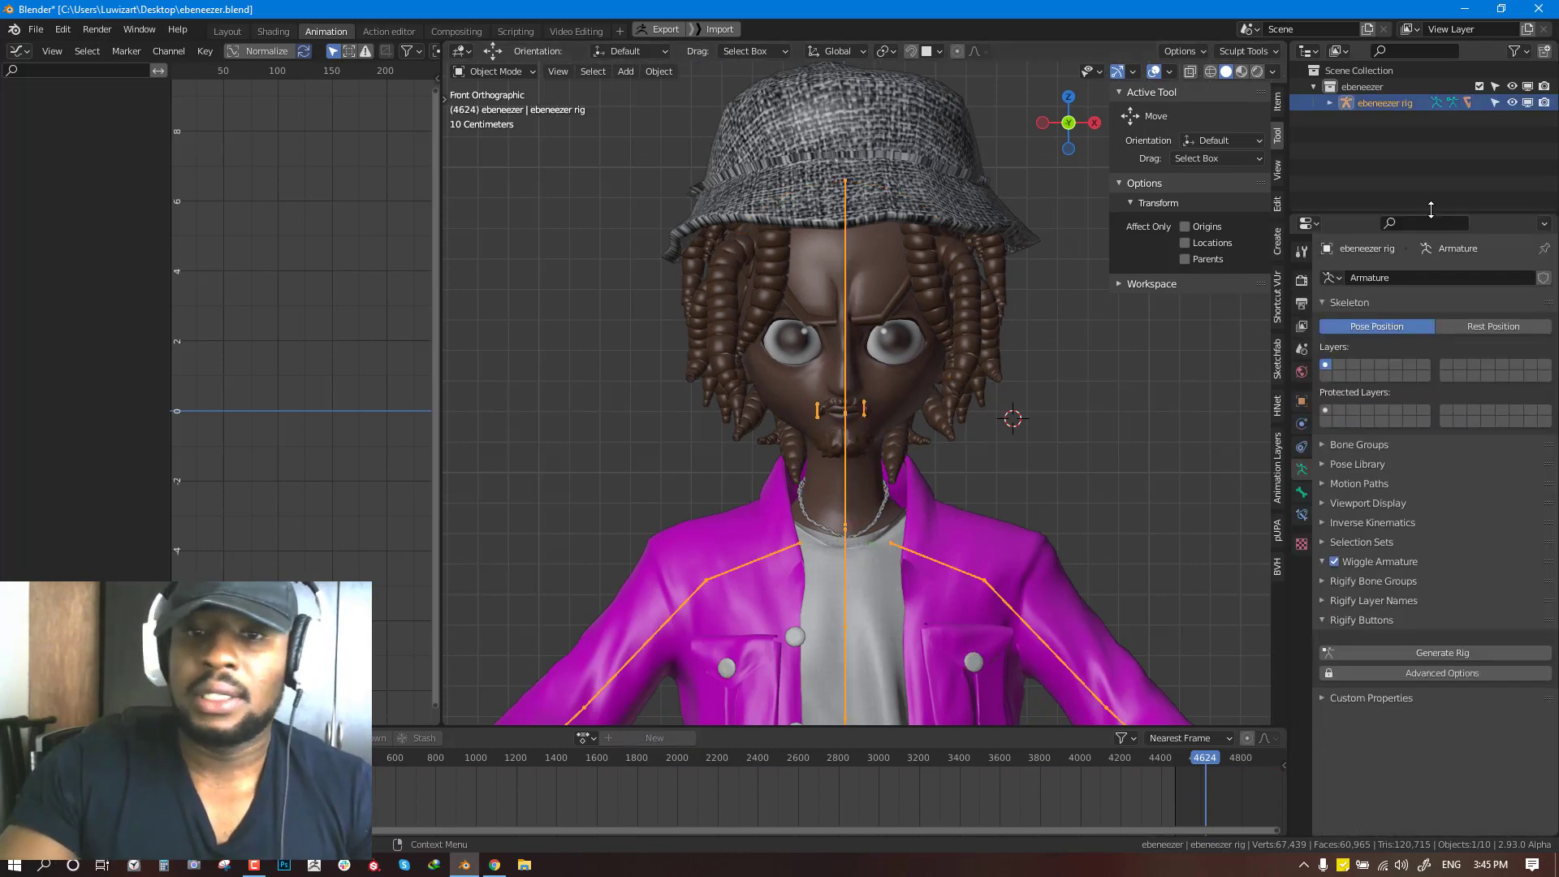
click(903, 377)
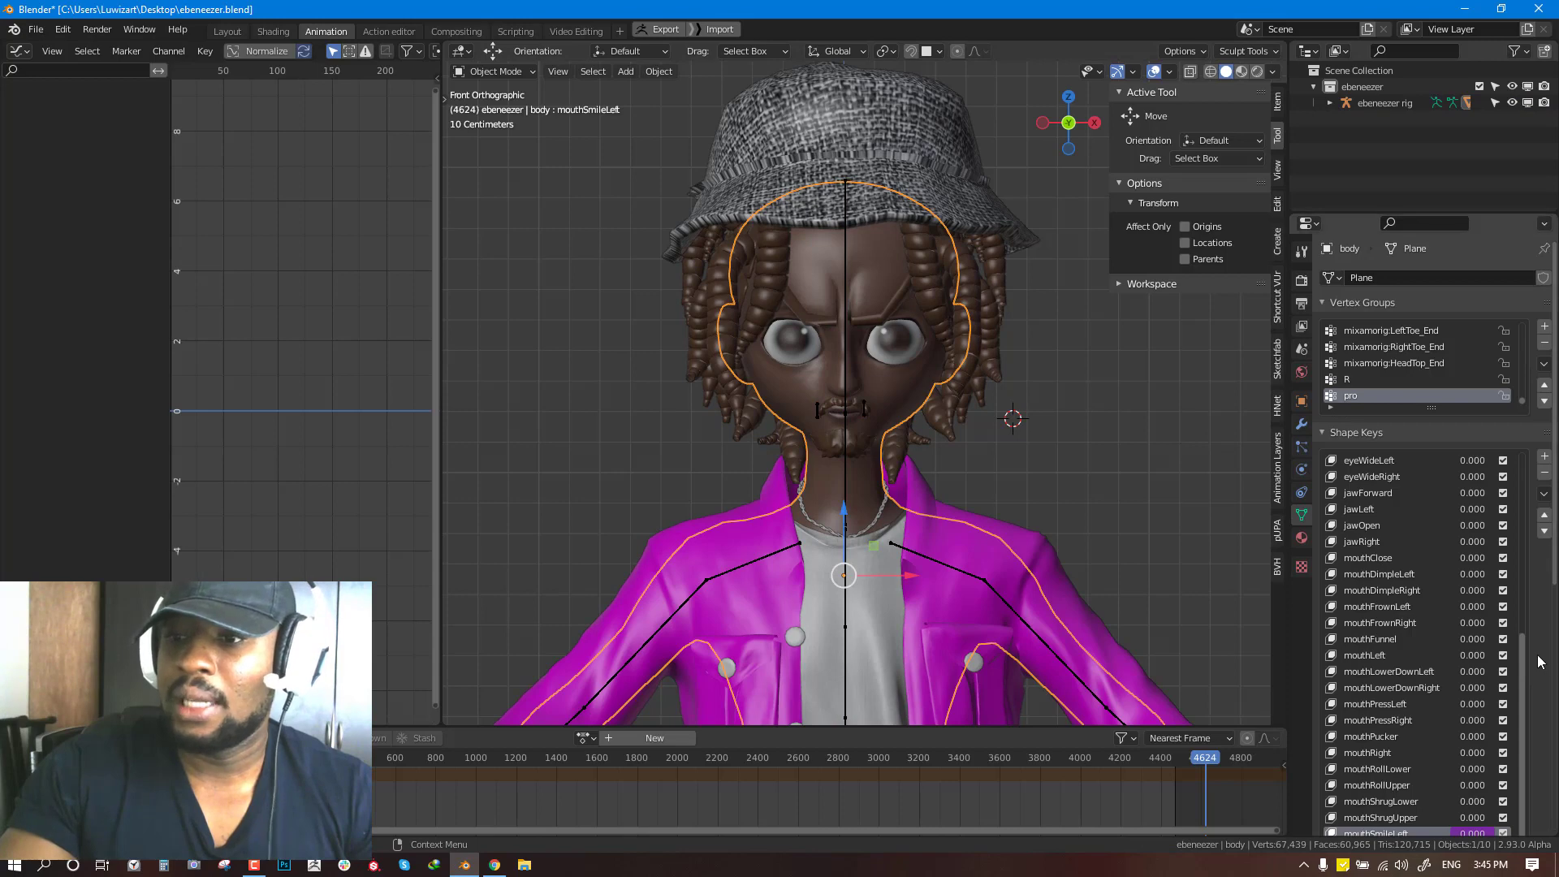
scroll(1538, 662, down, 5)
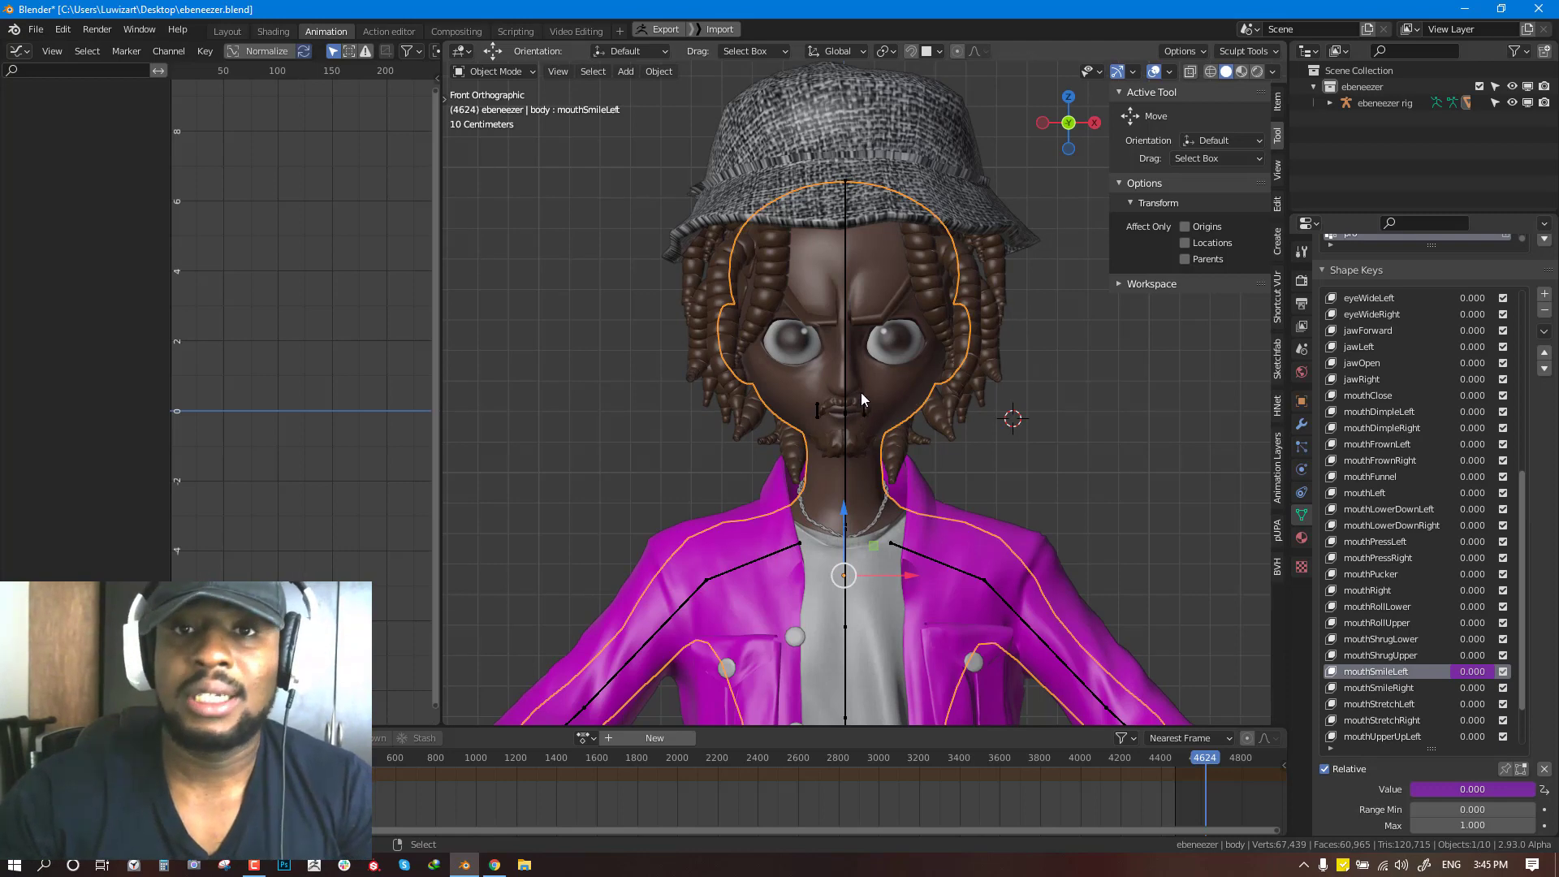
Put the ebeneezer rig into Pose Mode and move the mouth bone from the lip corner up onto the cheek
shift+middle_drag(861, 392, 826, 458)
click(807, 463)
key(ctrl+Tab)
scroll(806, 463, up, 1)
scroll(827, 458, up, 2)
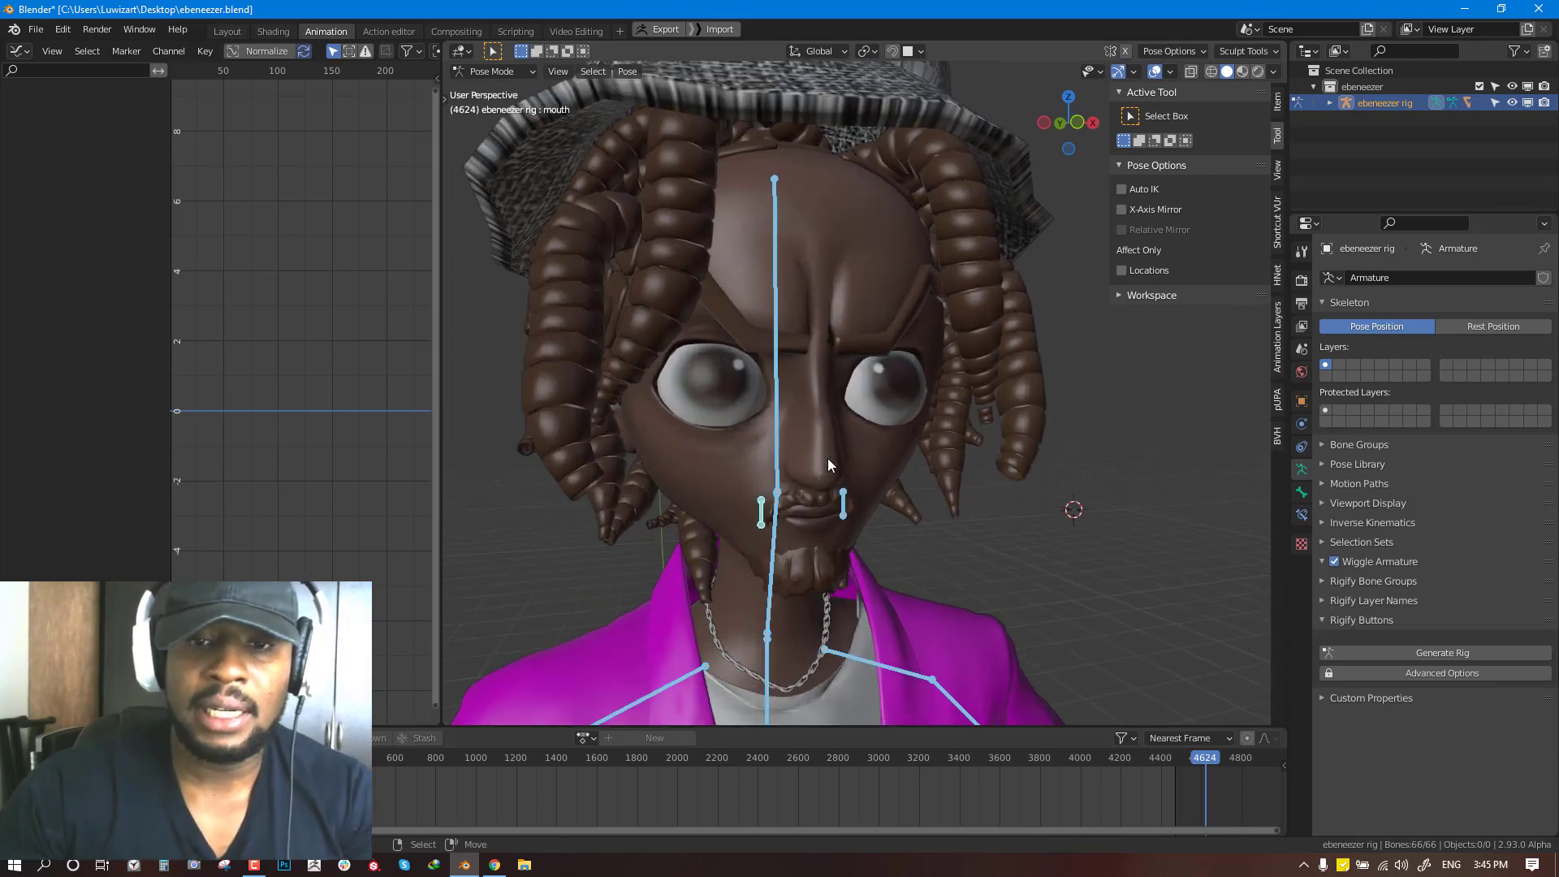
click(763, 511)
middle_drag(763, 510, 778, 506)
key(g)
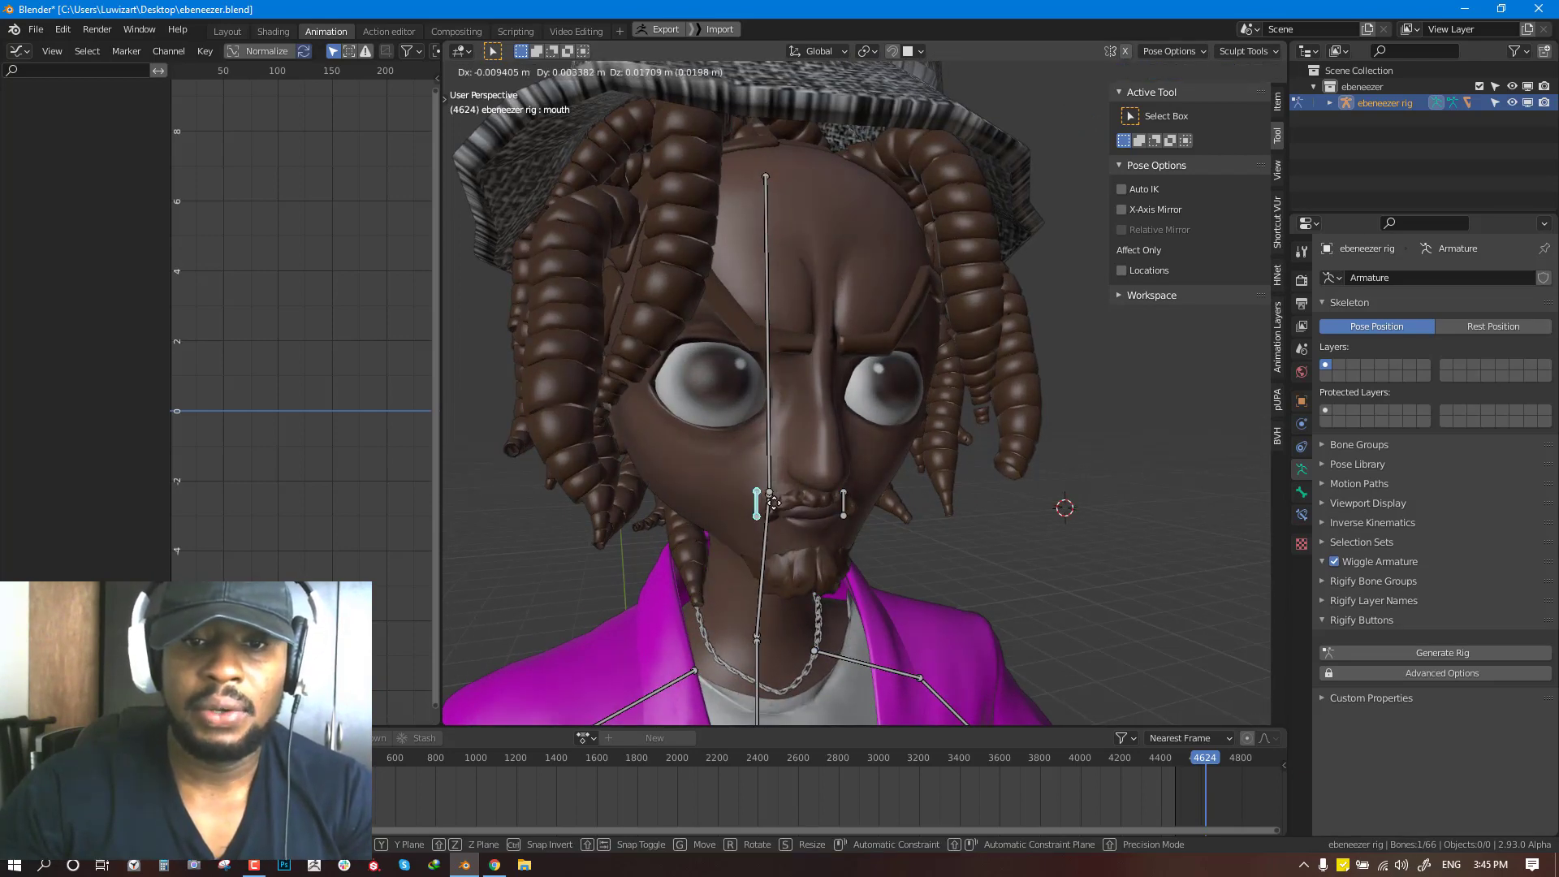
click(641, 447)
middle_drag(812, 484, 742, 474)
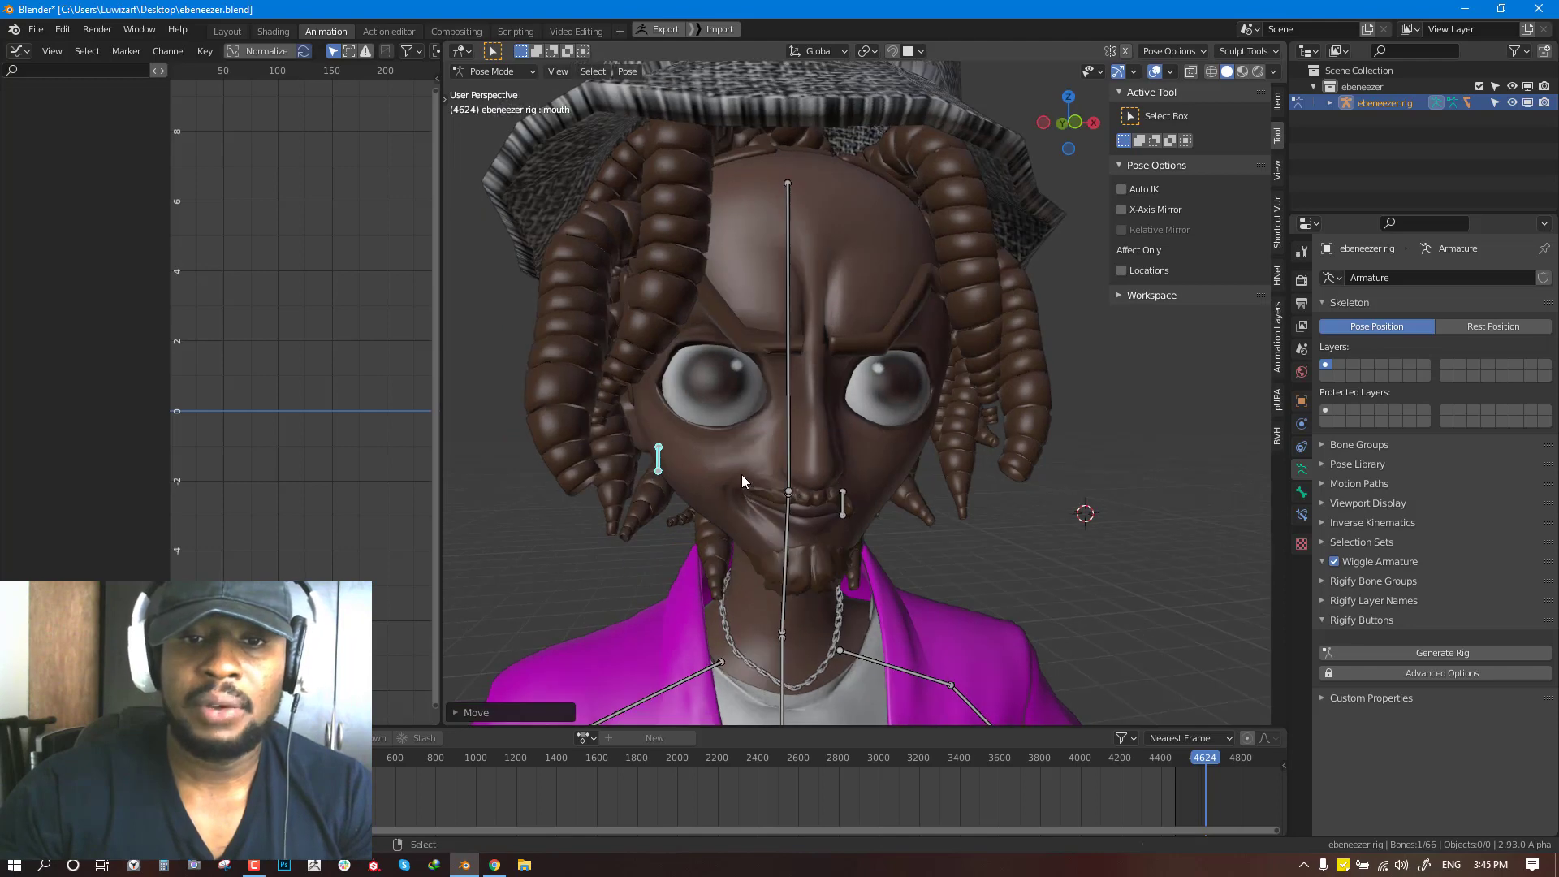
Return to Object Mode and select the body mesh to check the mouthSmileLeft shape key value
key(ctrl+Tab)
click(859, 470)
scroll(1462, 738, down, 1)
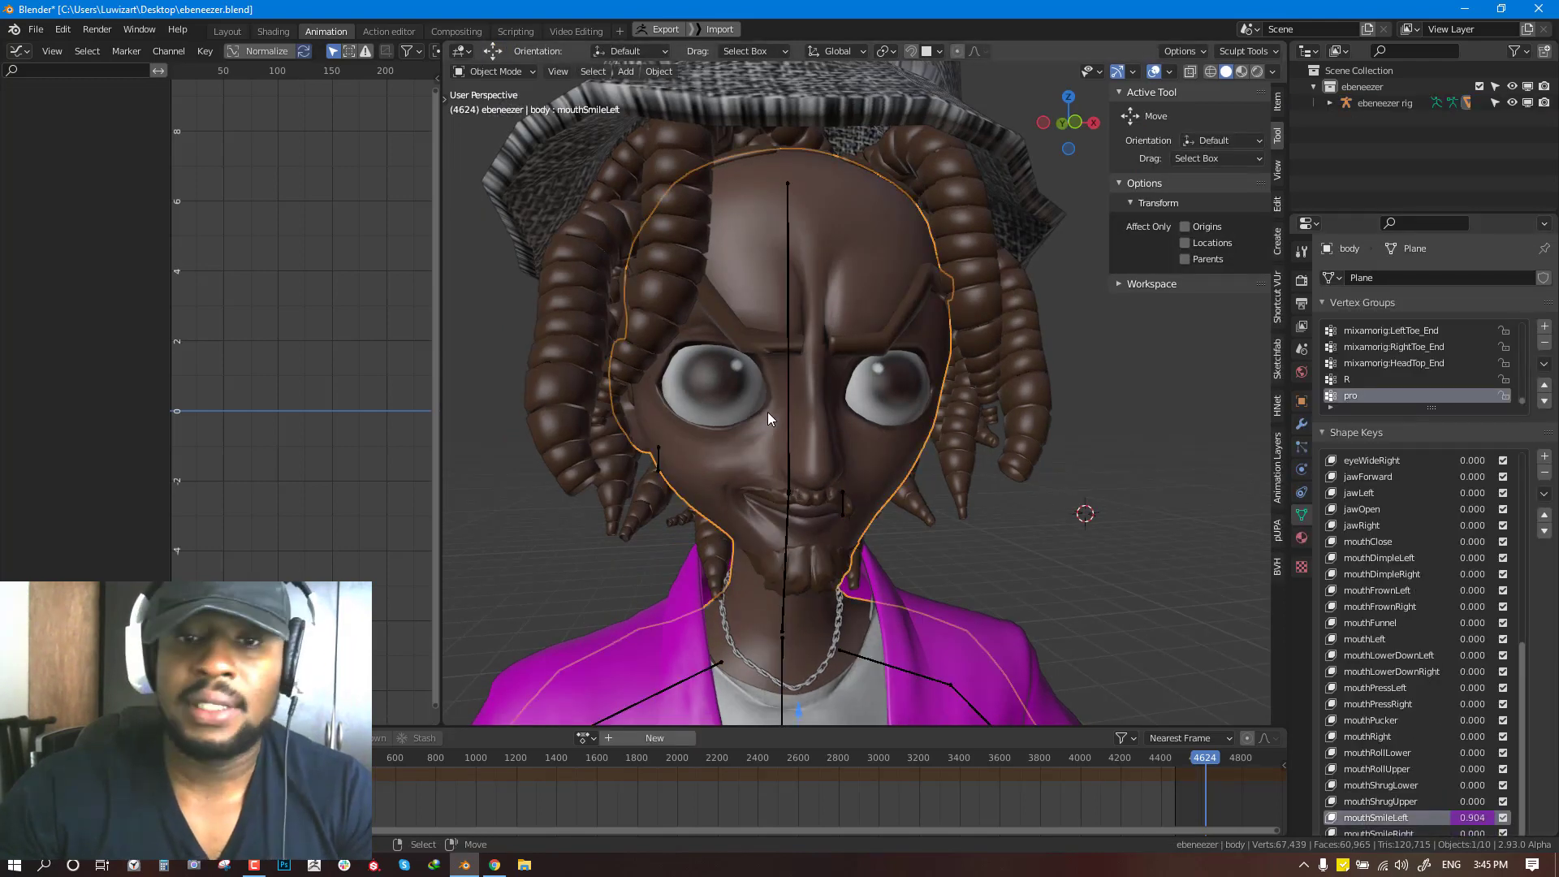
middle_drag(767, 412, 789, 411)
Pose the rig again, reposition the mouth bone on the cheek, and view the face from the front
click(648, 465)
key(ctrl+Tab)
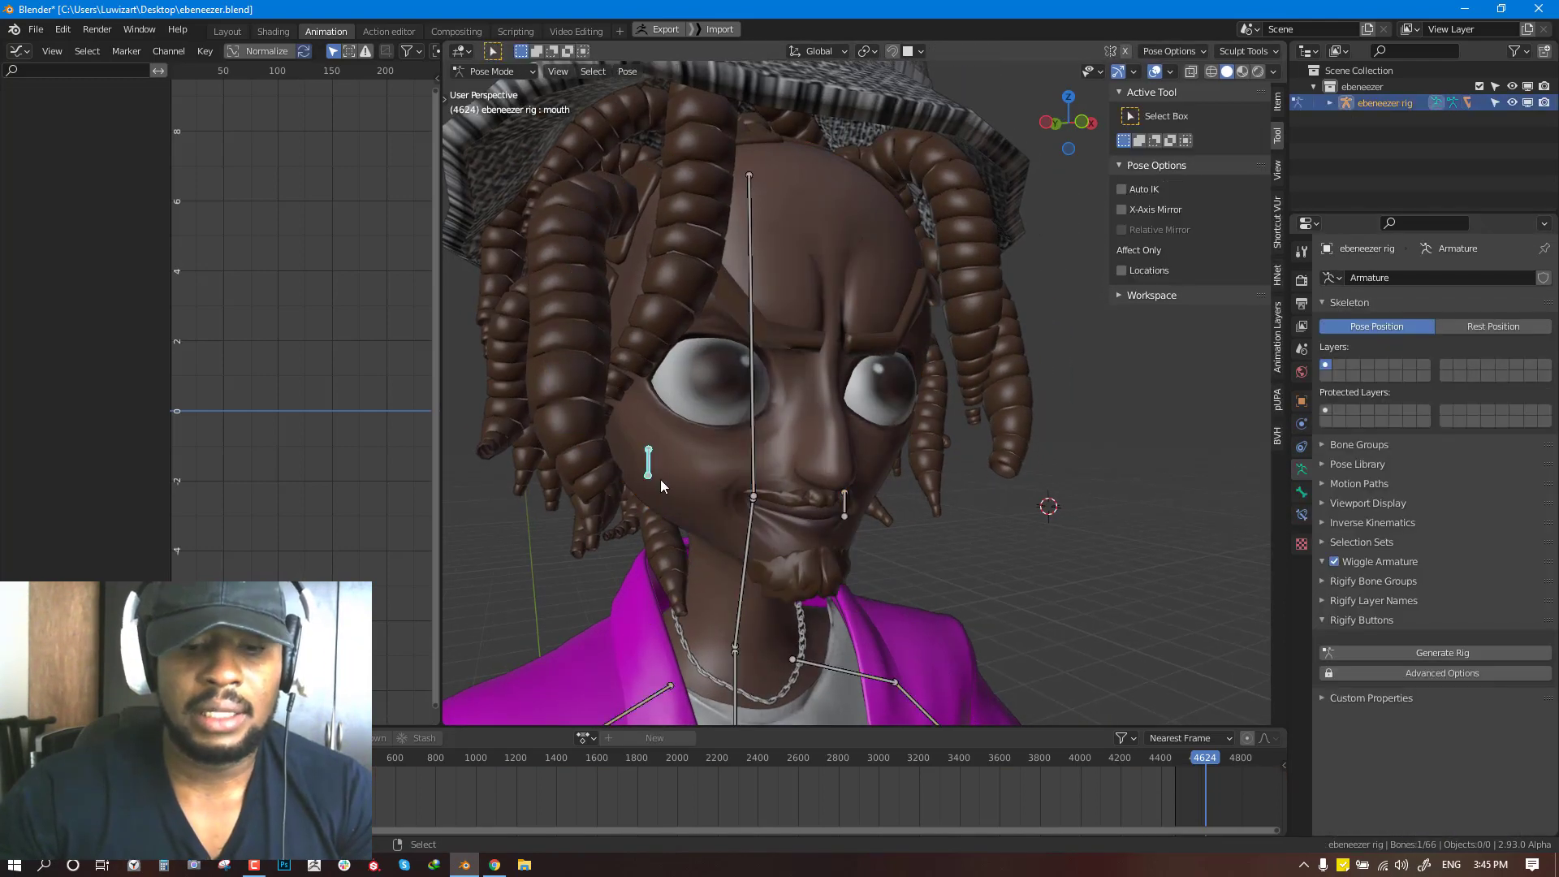
key(g)
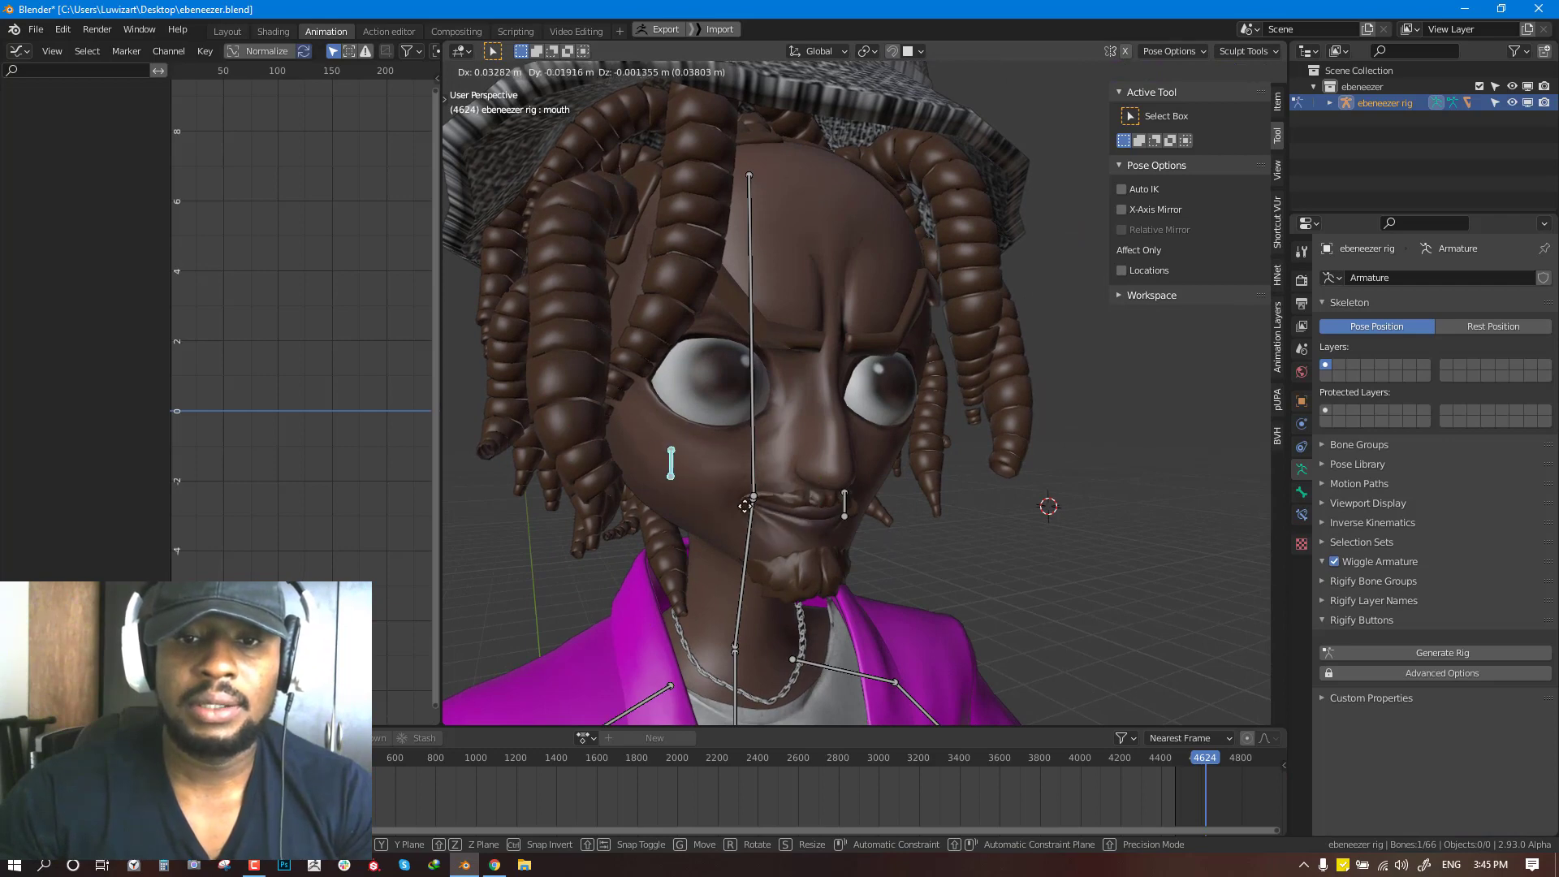
click(714, 499)
key(KP_1)
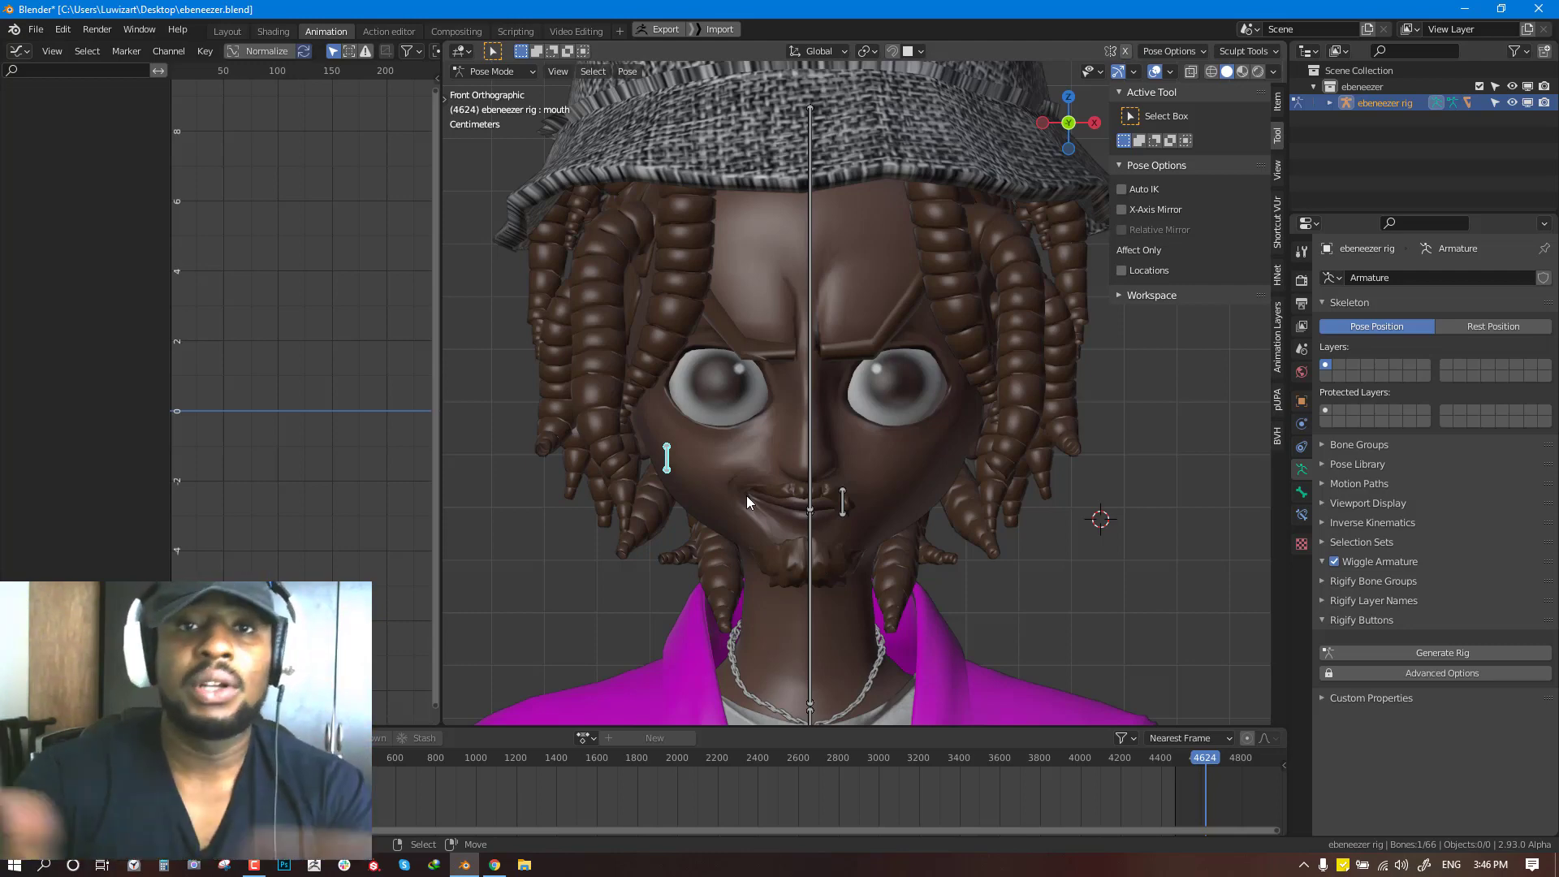
scroll(728, 476, down, 3)
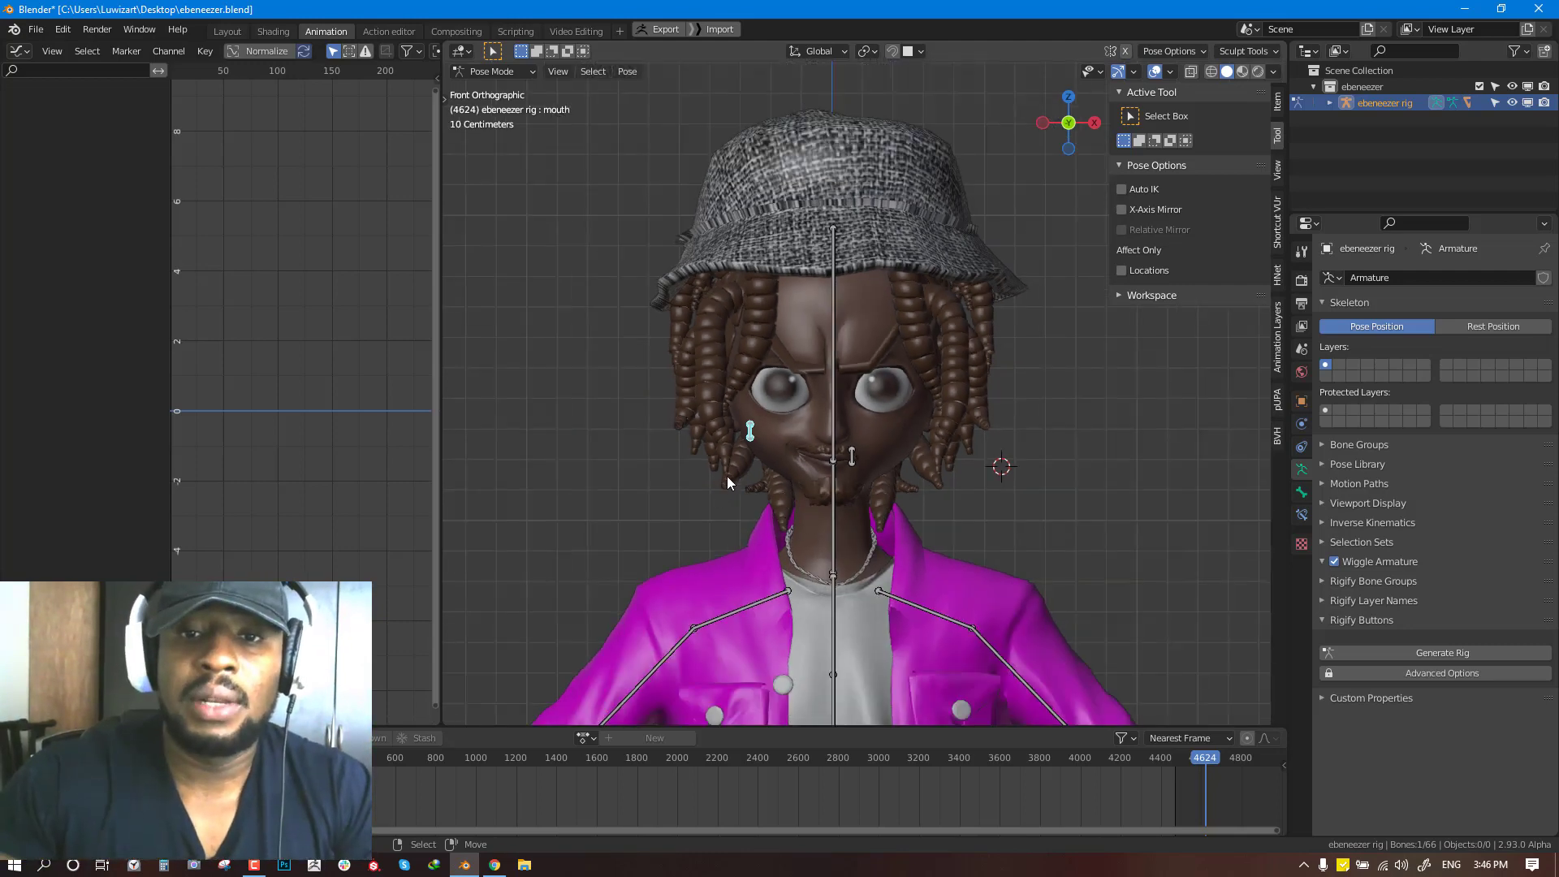
Select only the mouth bone in Pose Mode and bring it back beside the corner of the lips
key(ctrl+Tab)
scroll(929, 408, down, 3)
key(alt+a)
scroll(776, 411, up, 6)
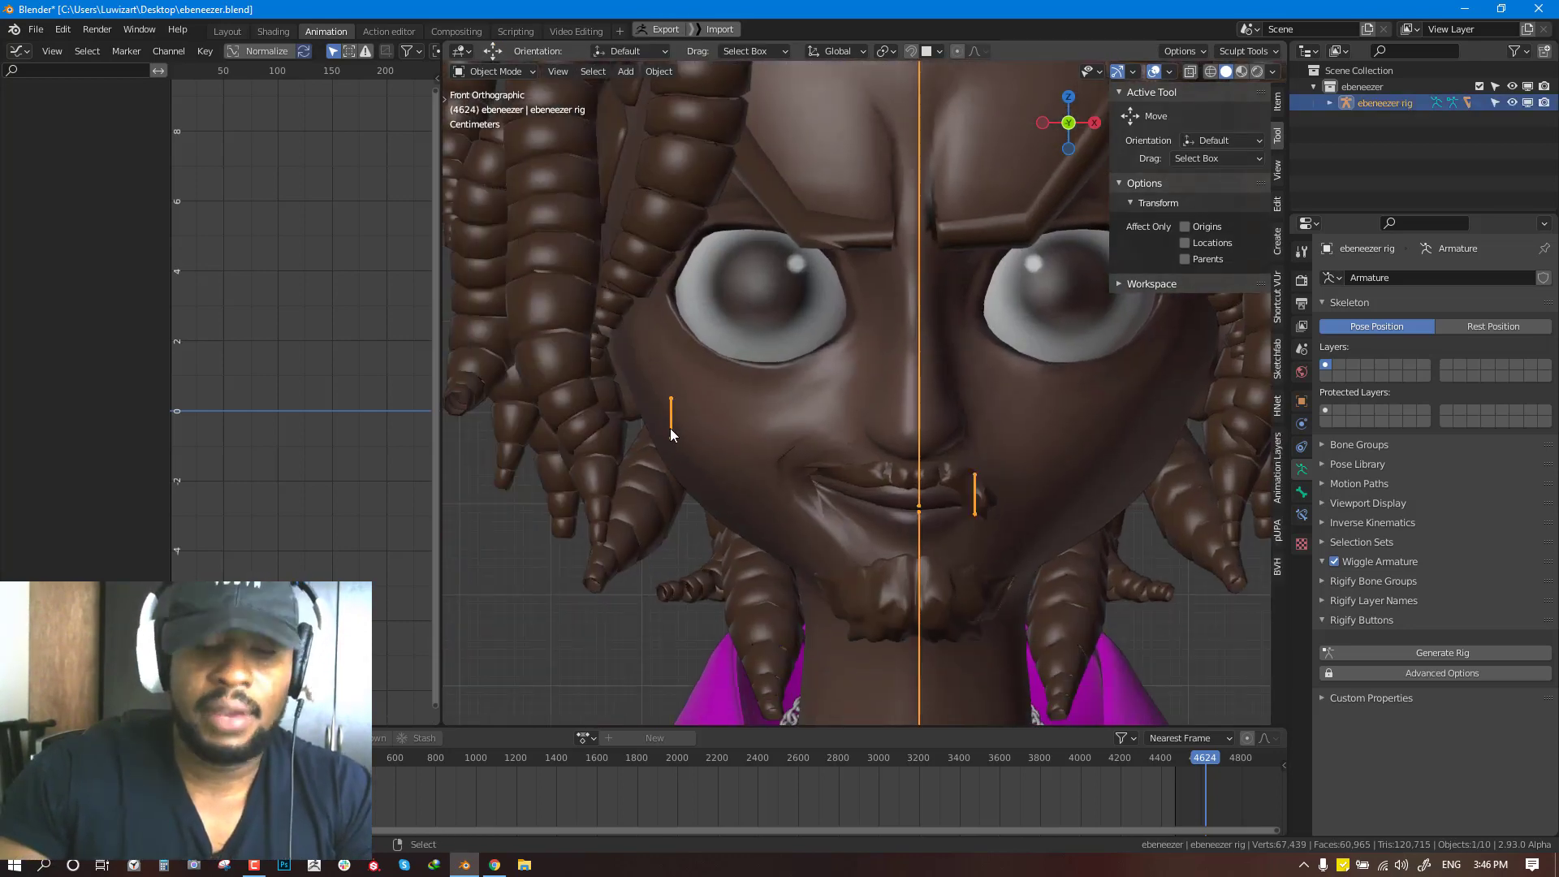
key(ctrl+Tab)
click(671, 421)
key(g)
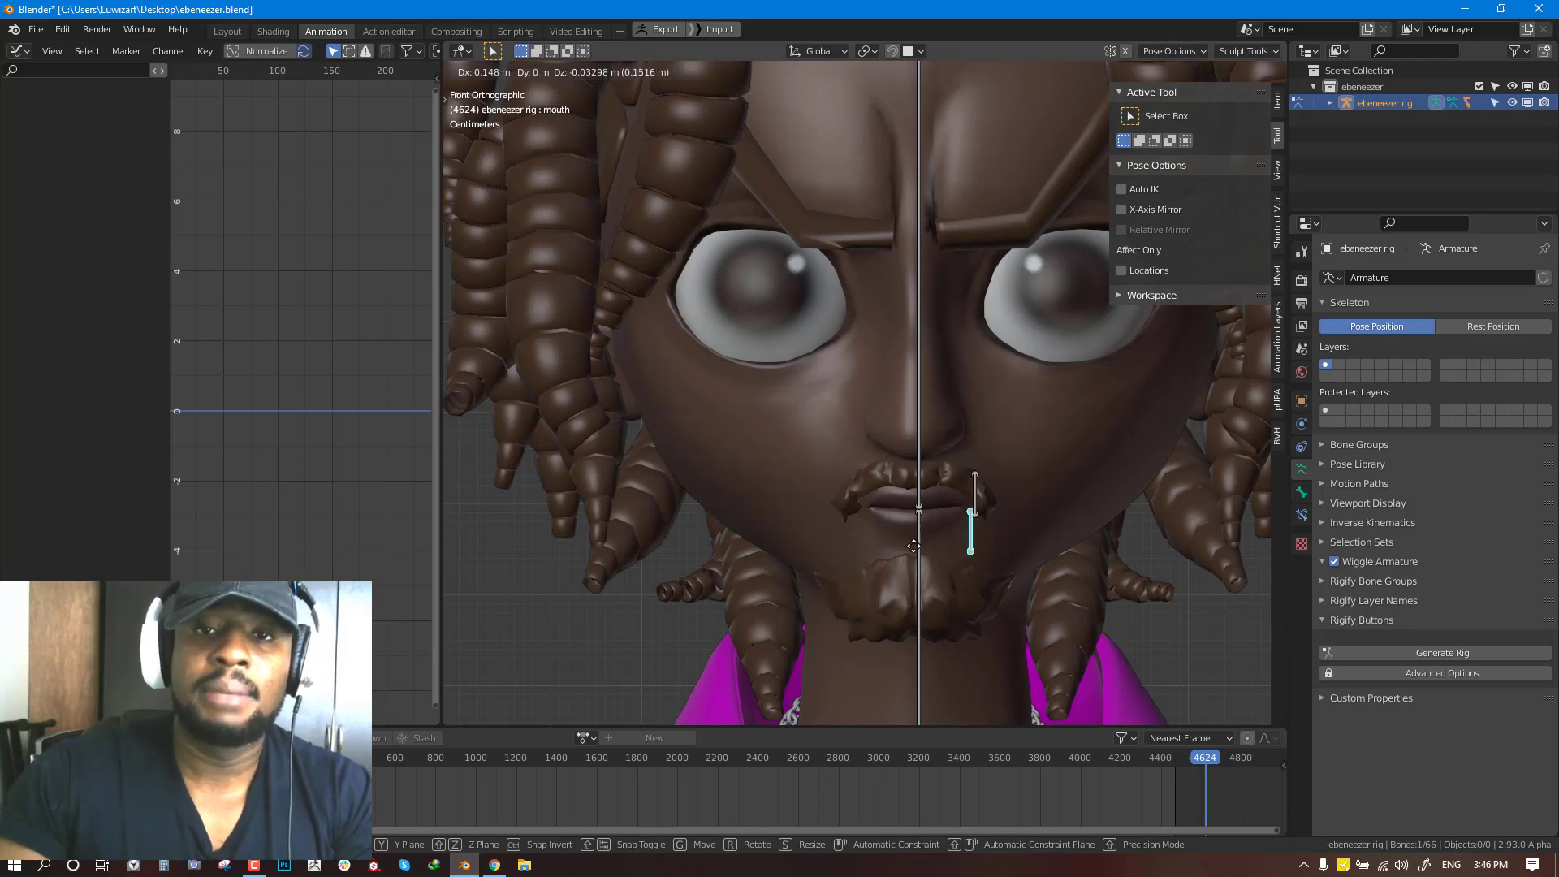
right_click(893, 542)
scroll(893, 543, down, 1)
key(g)
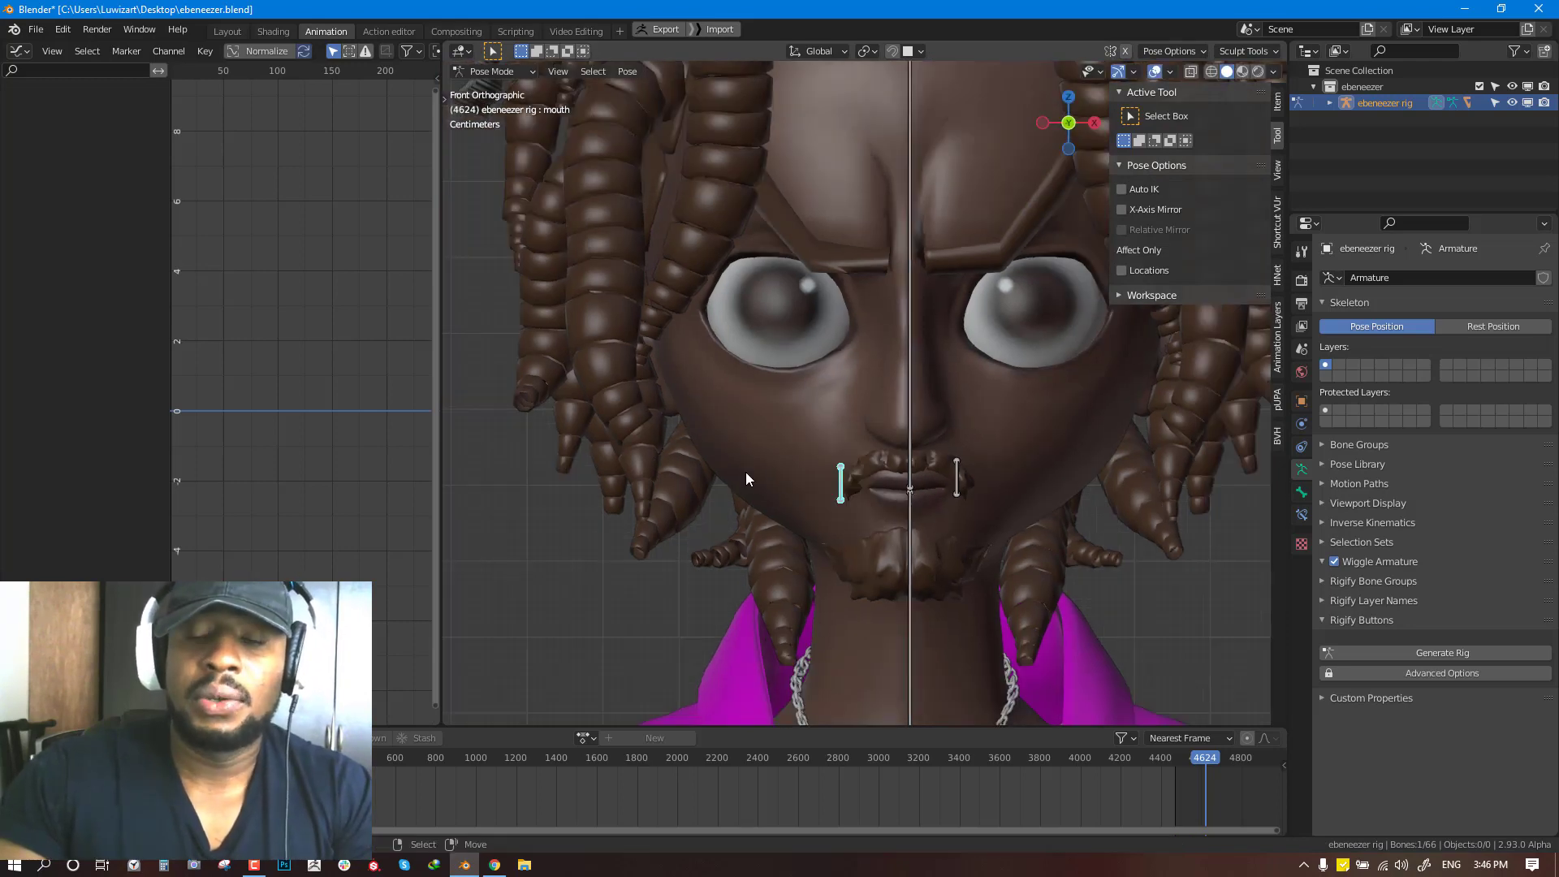
Move the mouth bone up and outward until mouthSmileLeft reaches 1.000, and select the body mesh in Object Mode
click(841, 484)
key(g)
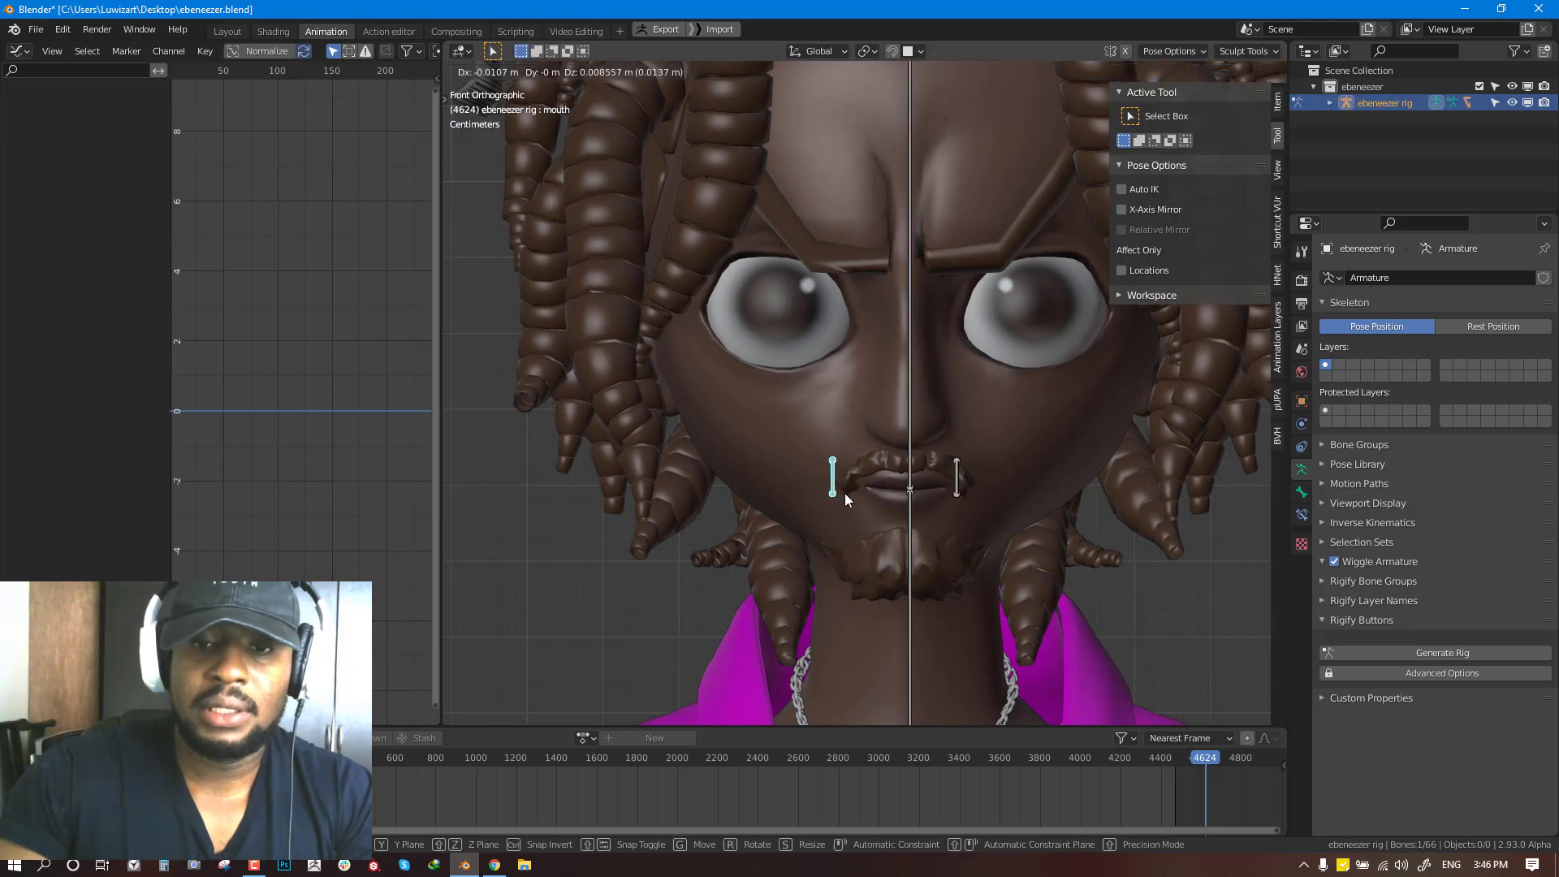
click(712, 437)
key(ctrl+Tab)
click(874, 422)
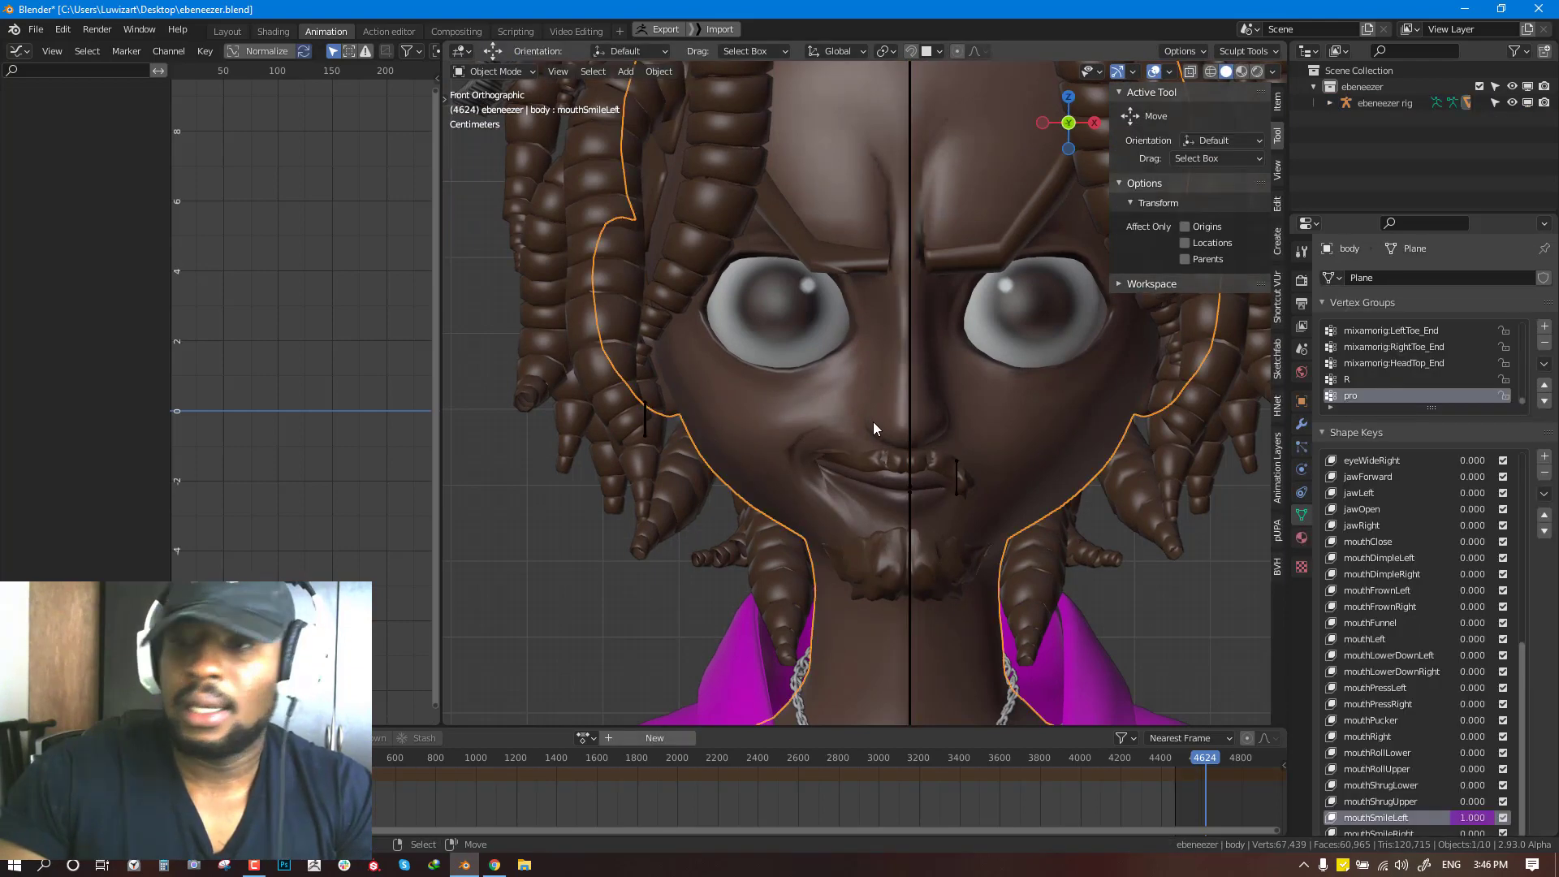
scroll(1424, 784, down, 2)
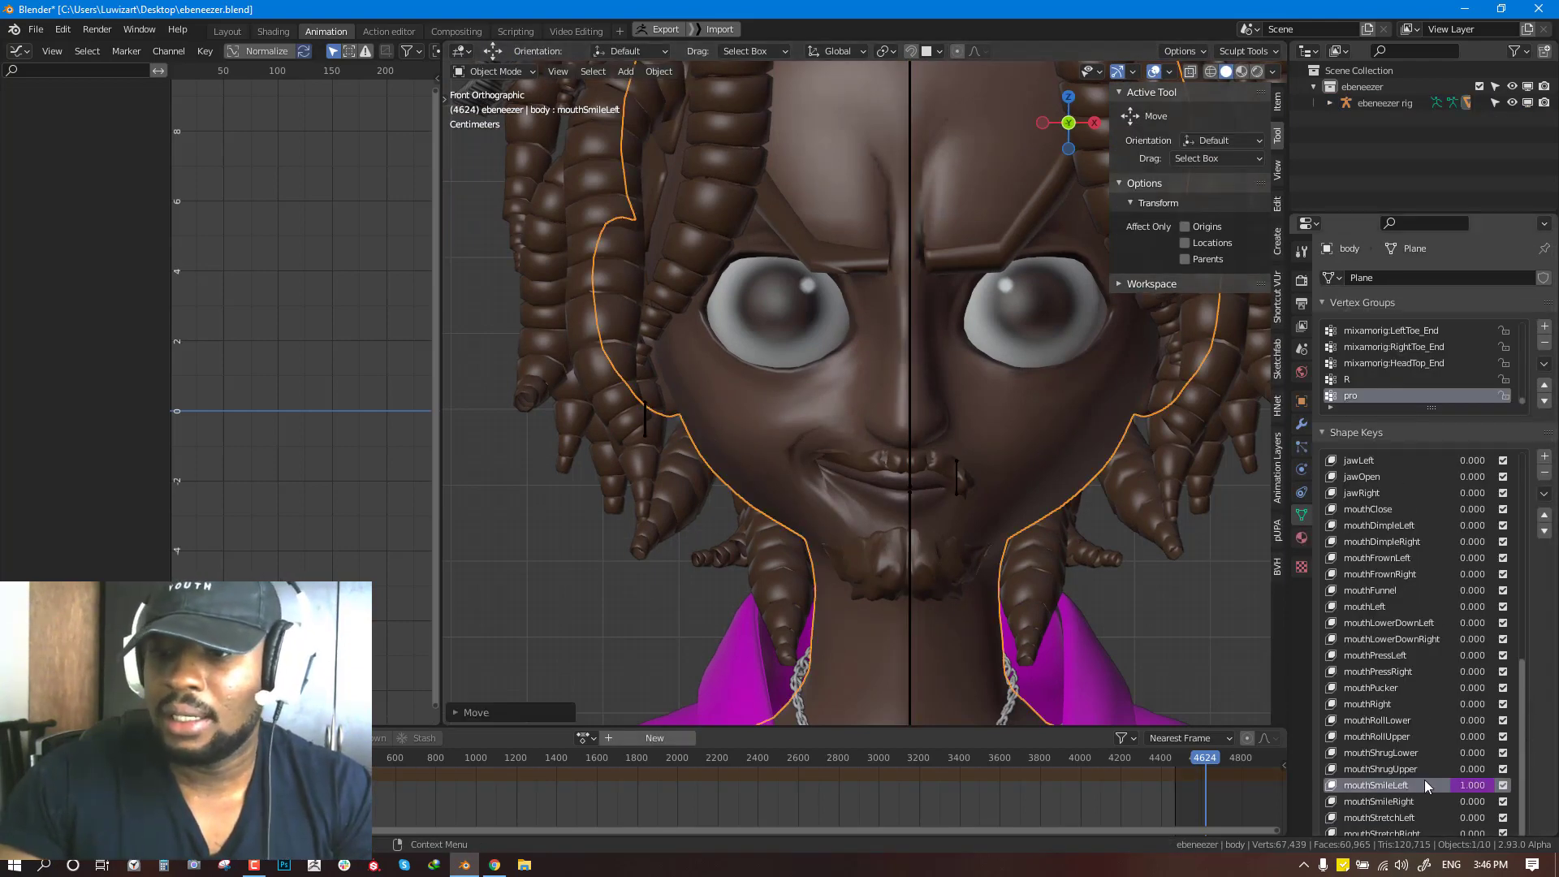
Switch the body mesh to Sculpt Mode and choose the Slide Relax brush
middle_drag(989, 482, 928, 411)
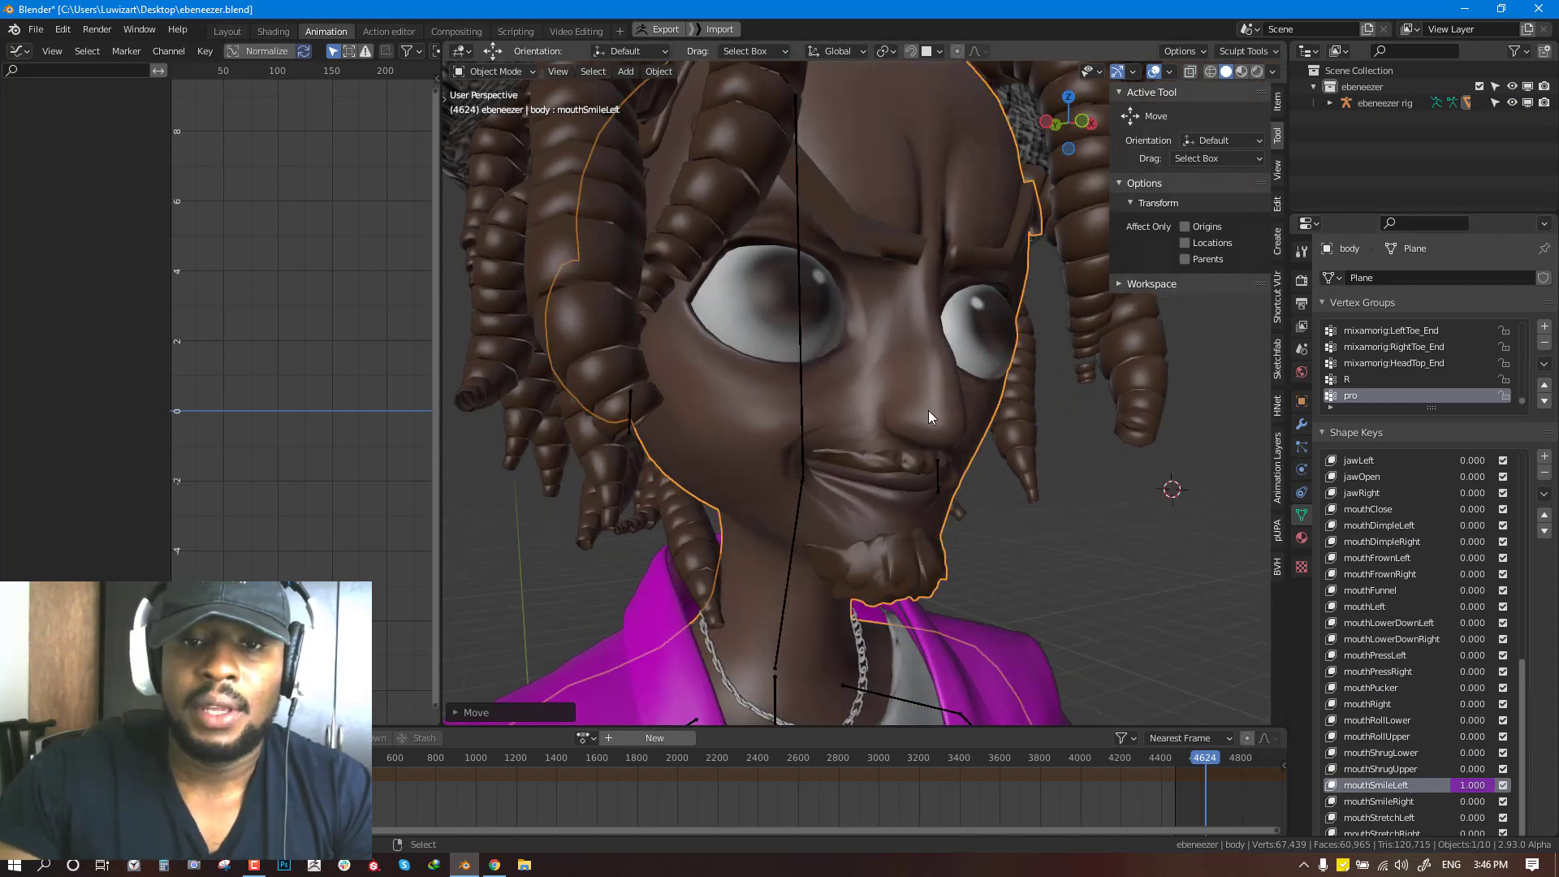
click(496, 71)
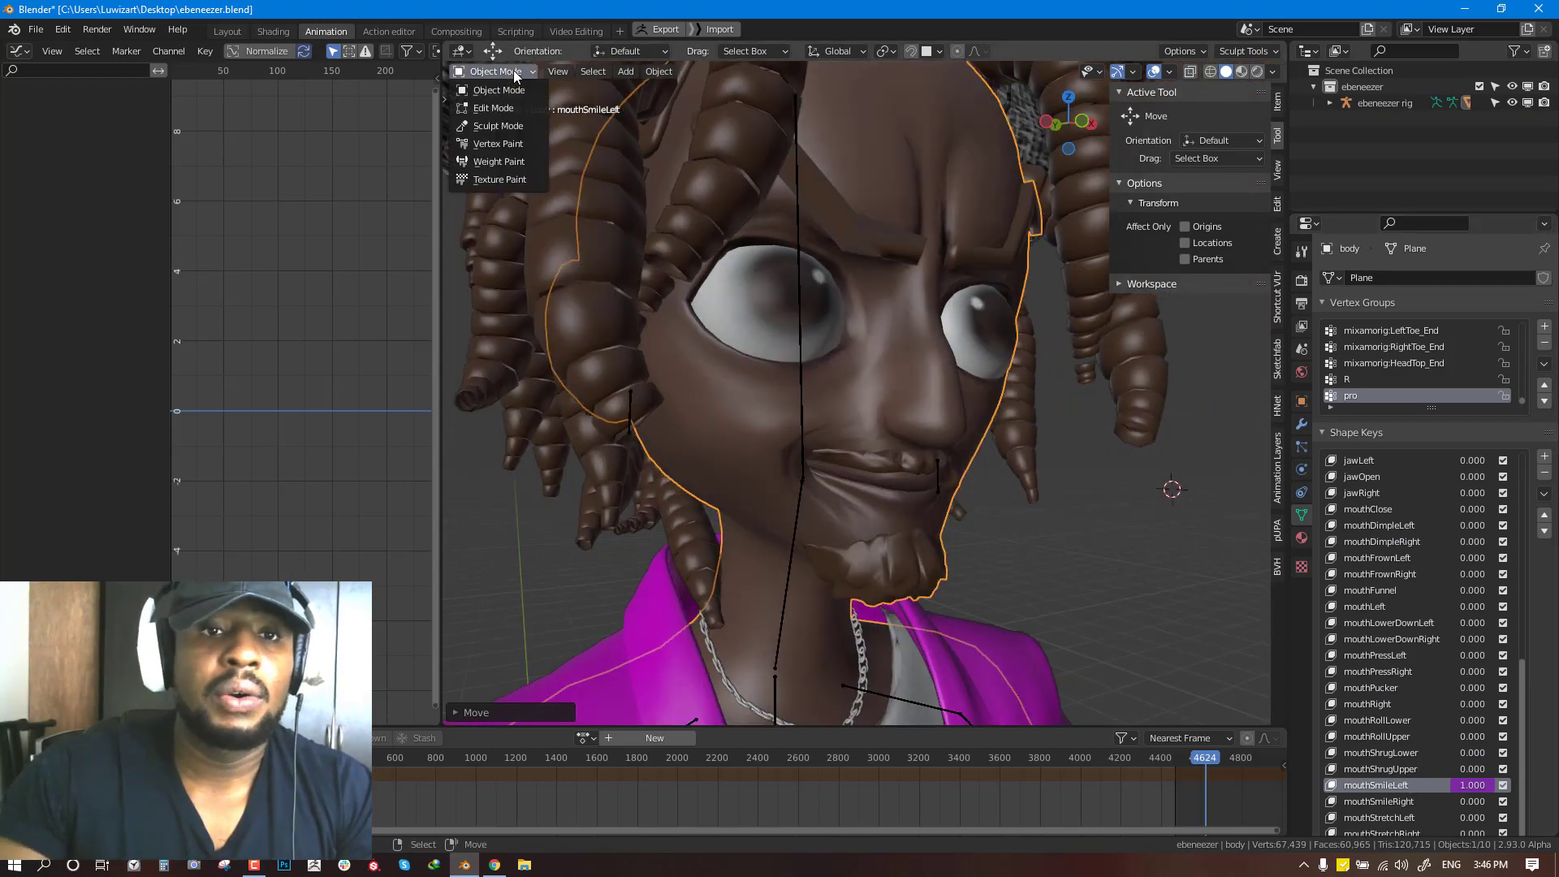
click(505, 128)
middle_drag(875, 334, 862, 333)
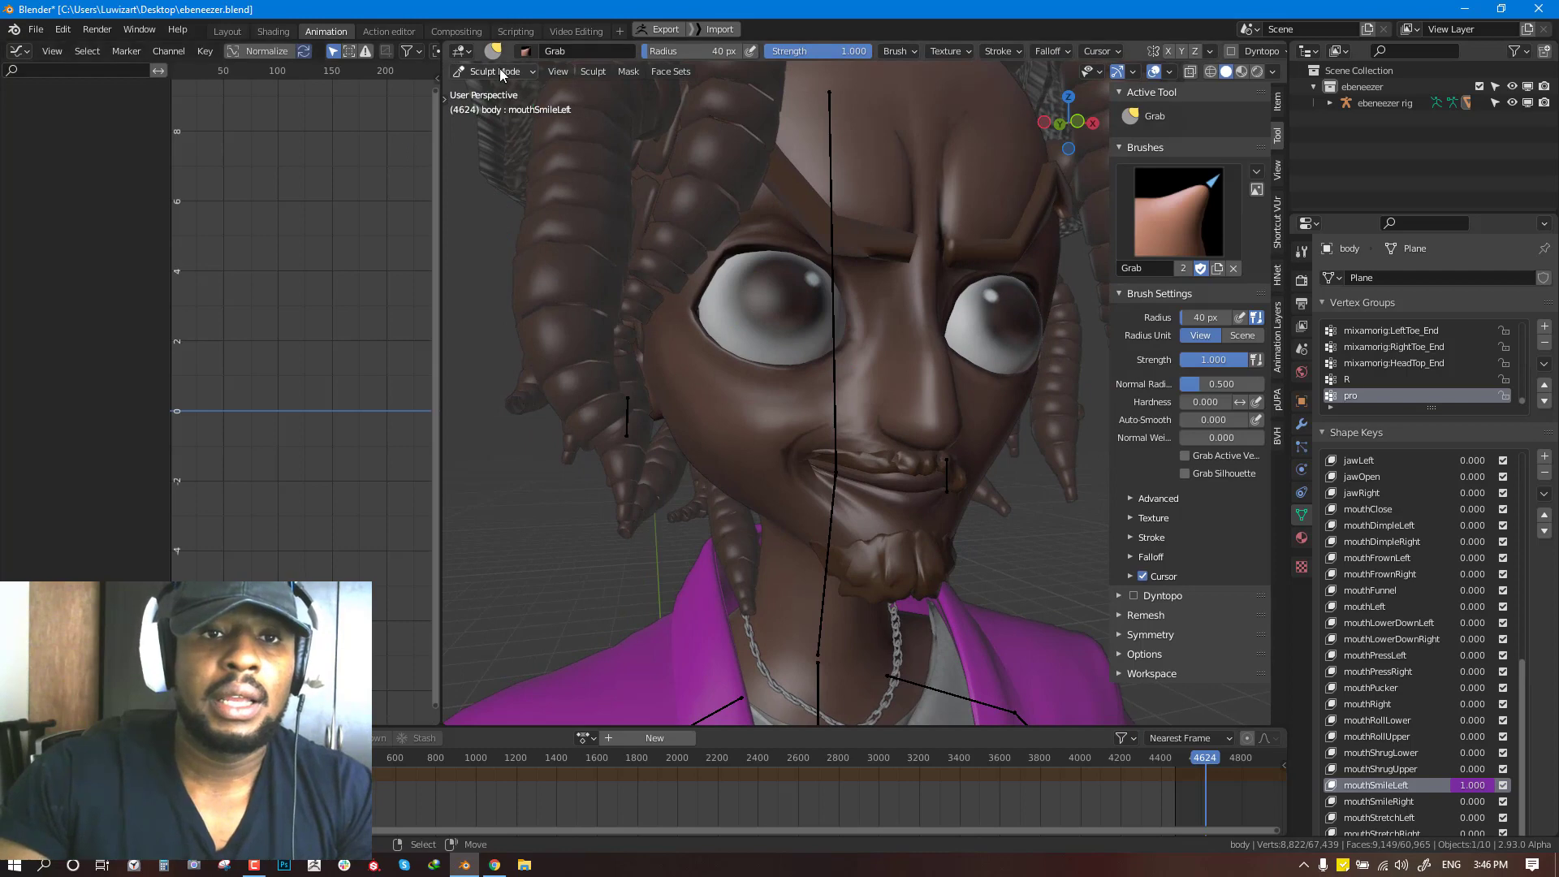
click(538, 55)
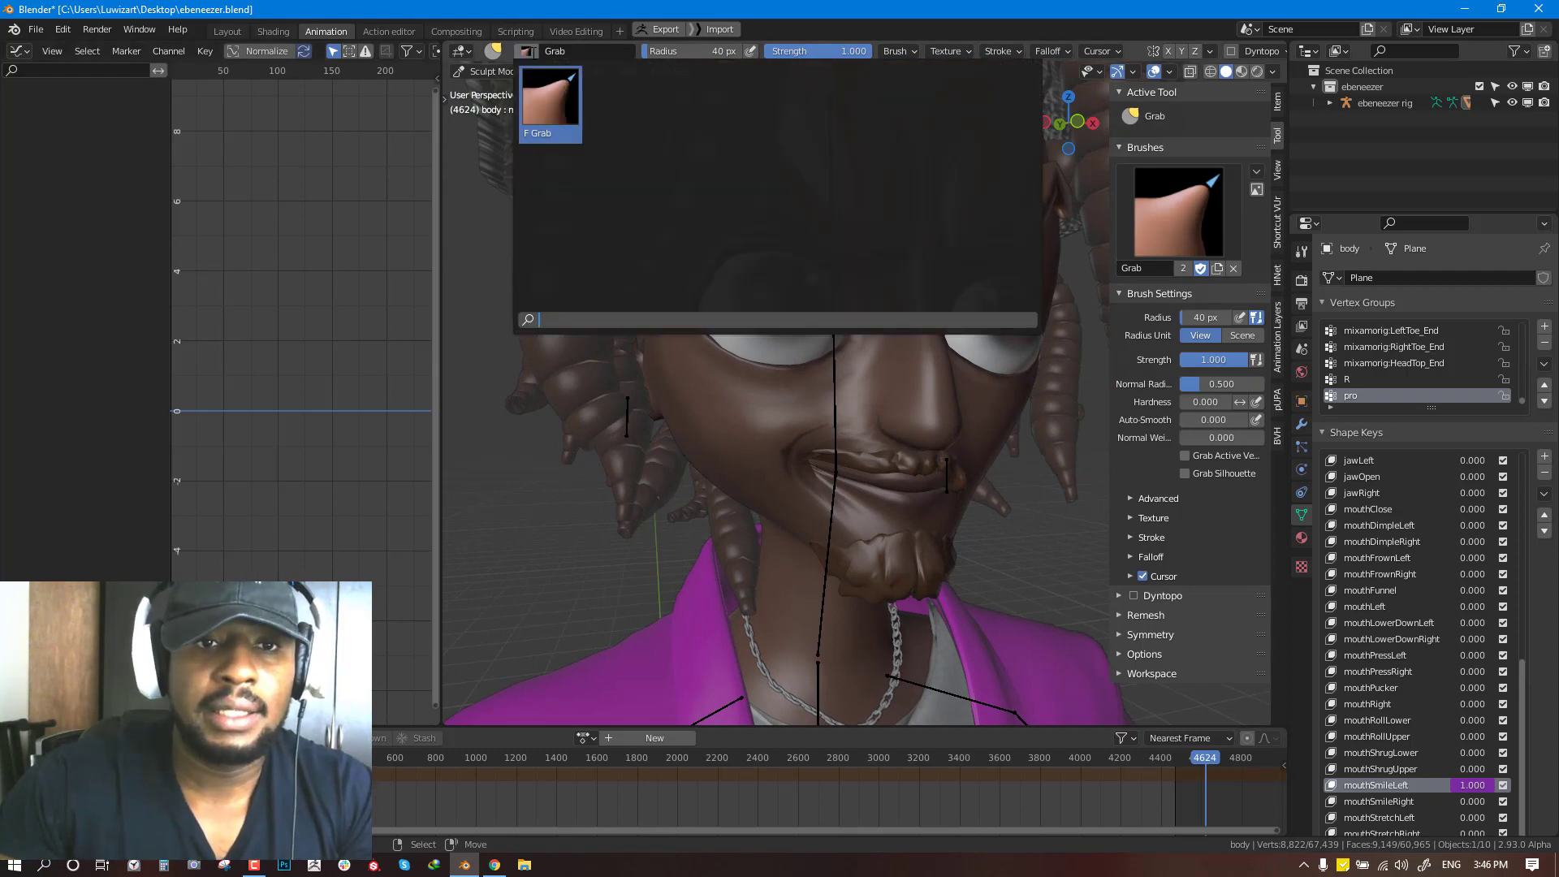
key(p)
key(shift+space)
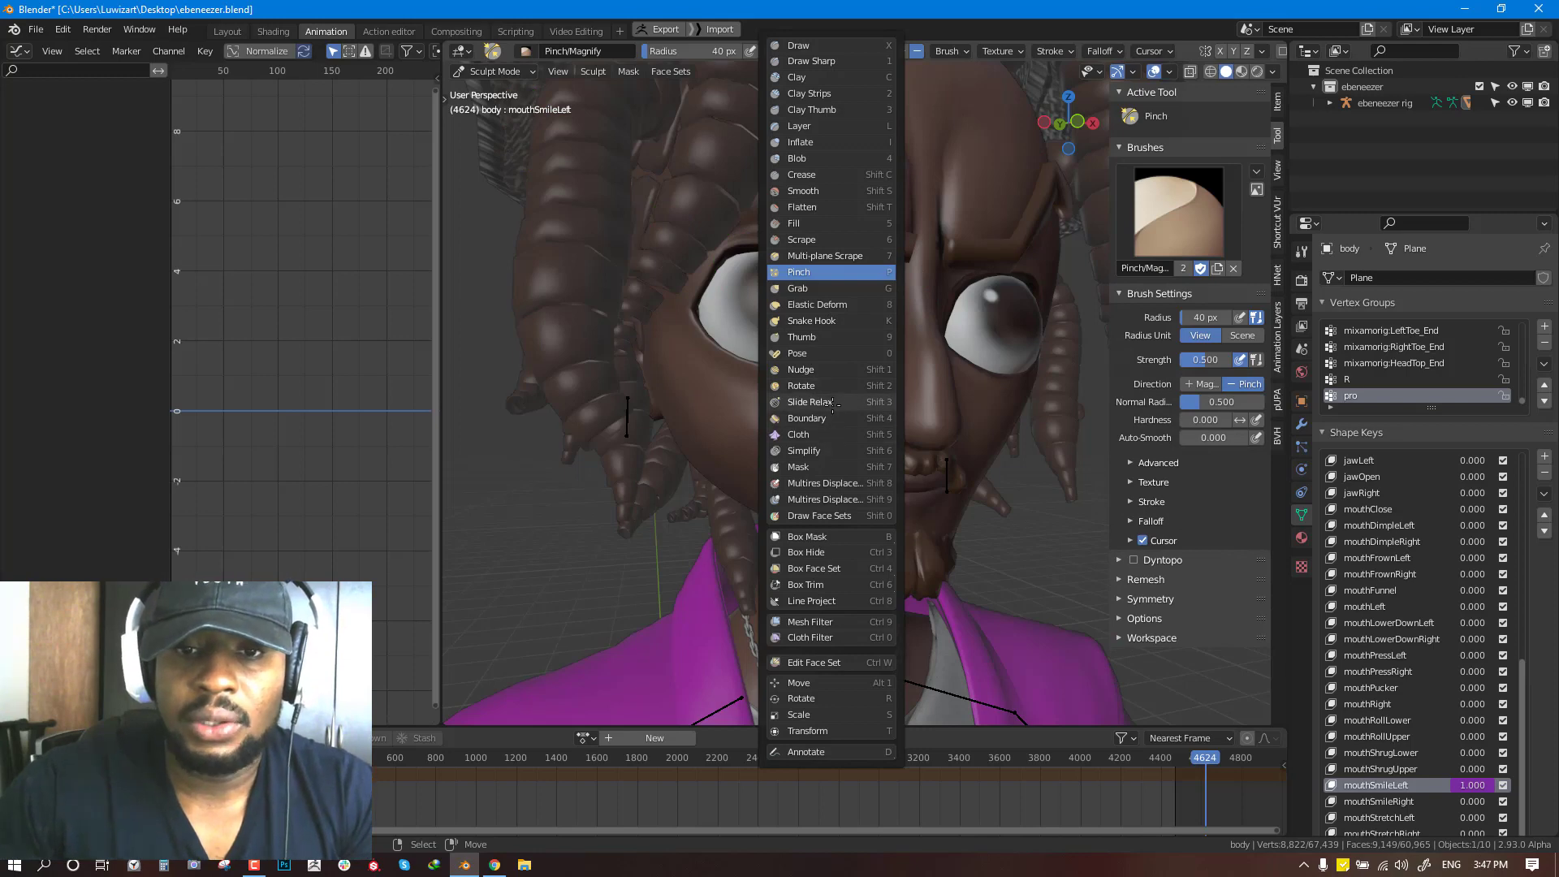
click(807, 401)
With the wireframe shown, set the brush radius to 66 px and relax the cheek mesh above the smiling mouth corner
scroll(889, 386, up, 3)
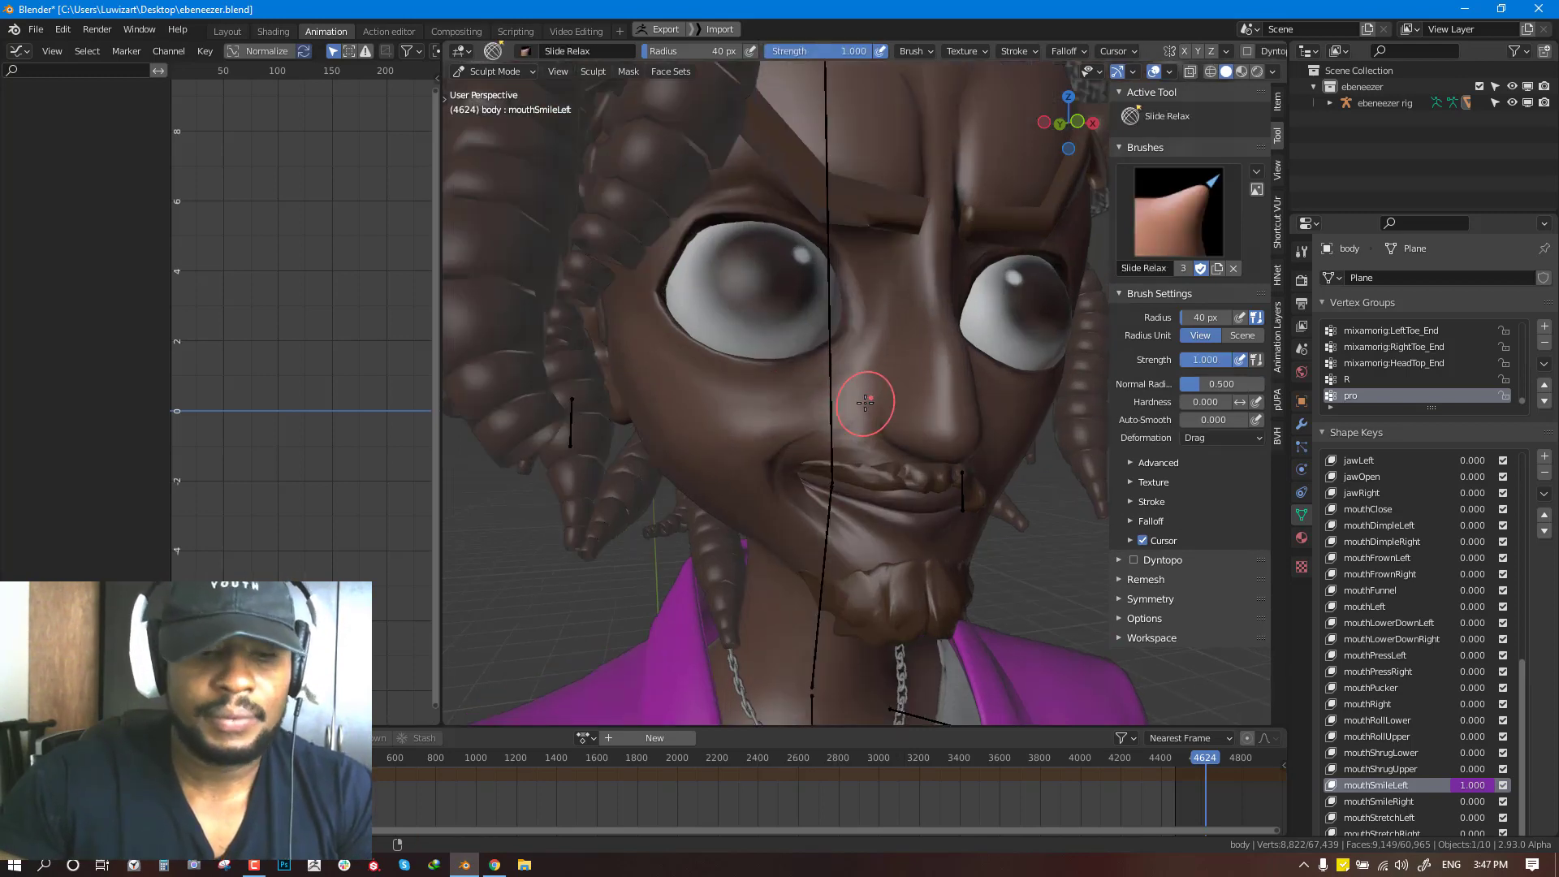
mouse_move(895, 362)
middle_down()
mouse_move(880, 379)
mouse_move(917, 355)
middle_up()
scroll(916, 355, up, 2)
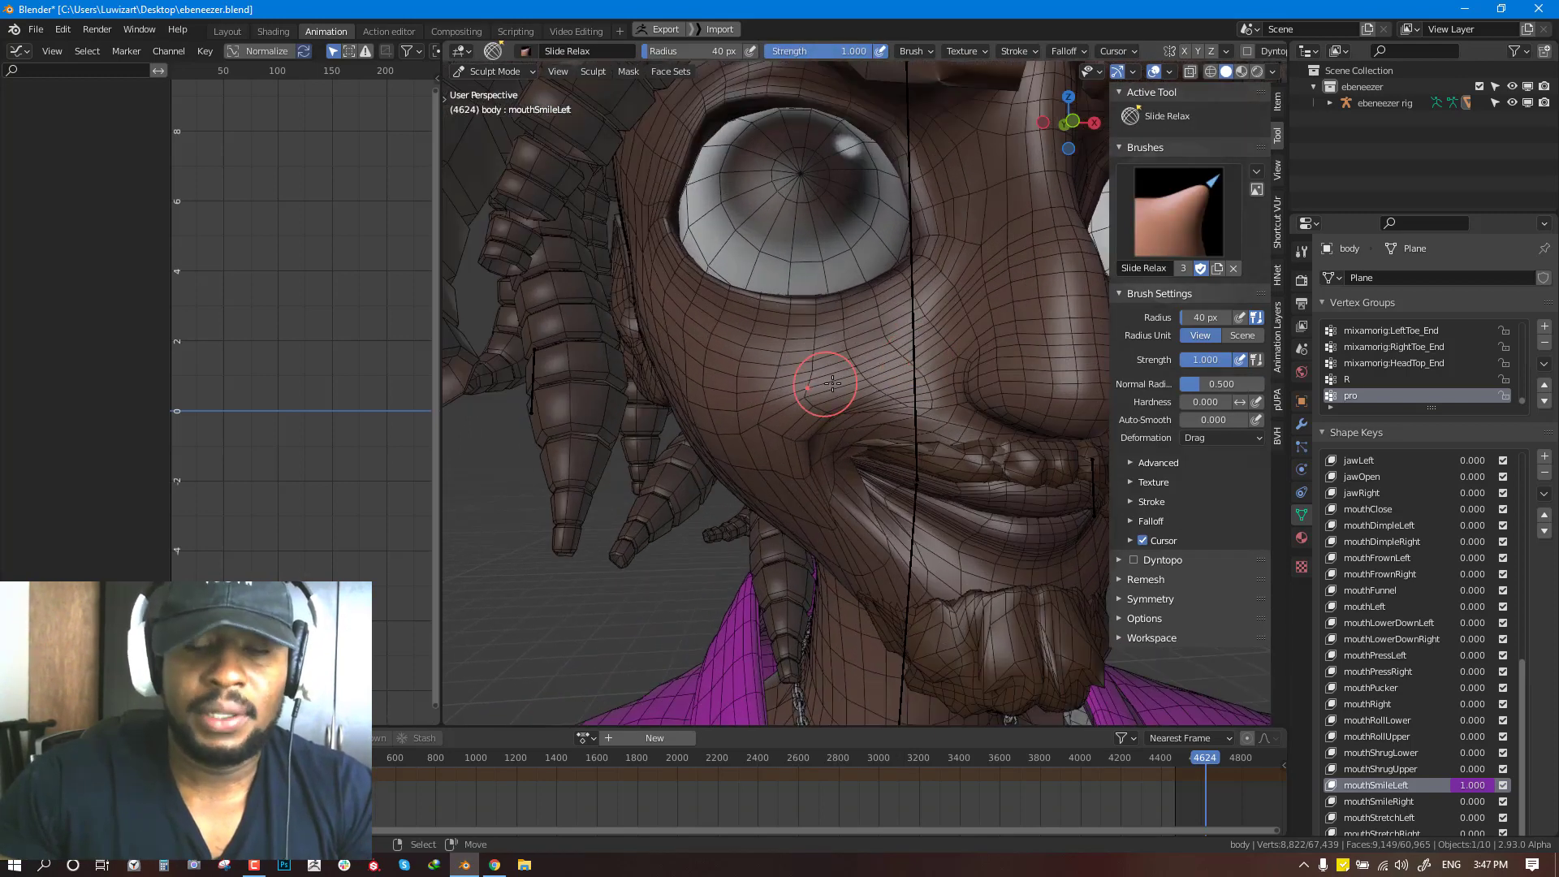
key(f)
click(891, 383)
drag(860, 387, 830, 377)
drag(825, 376, 755, 390)
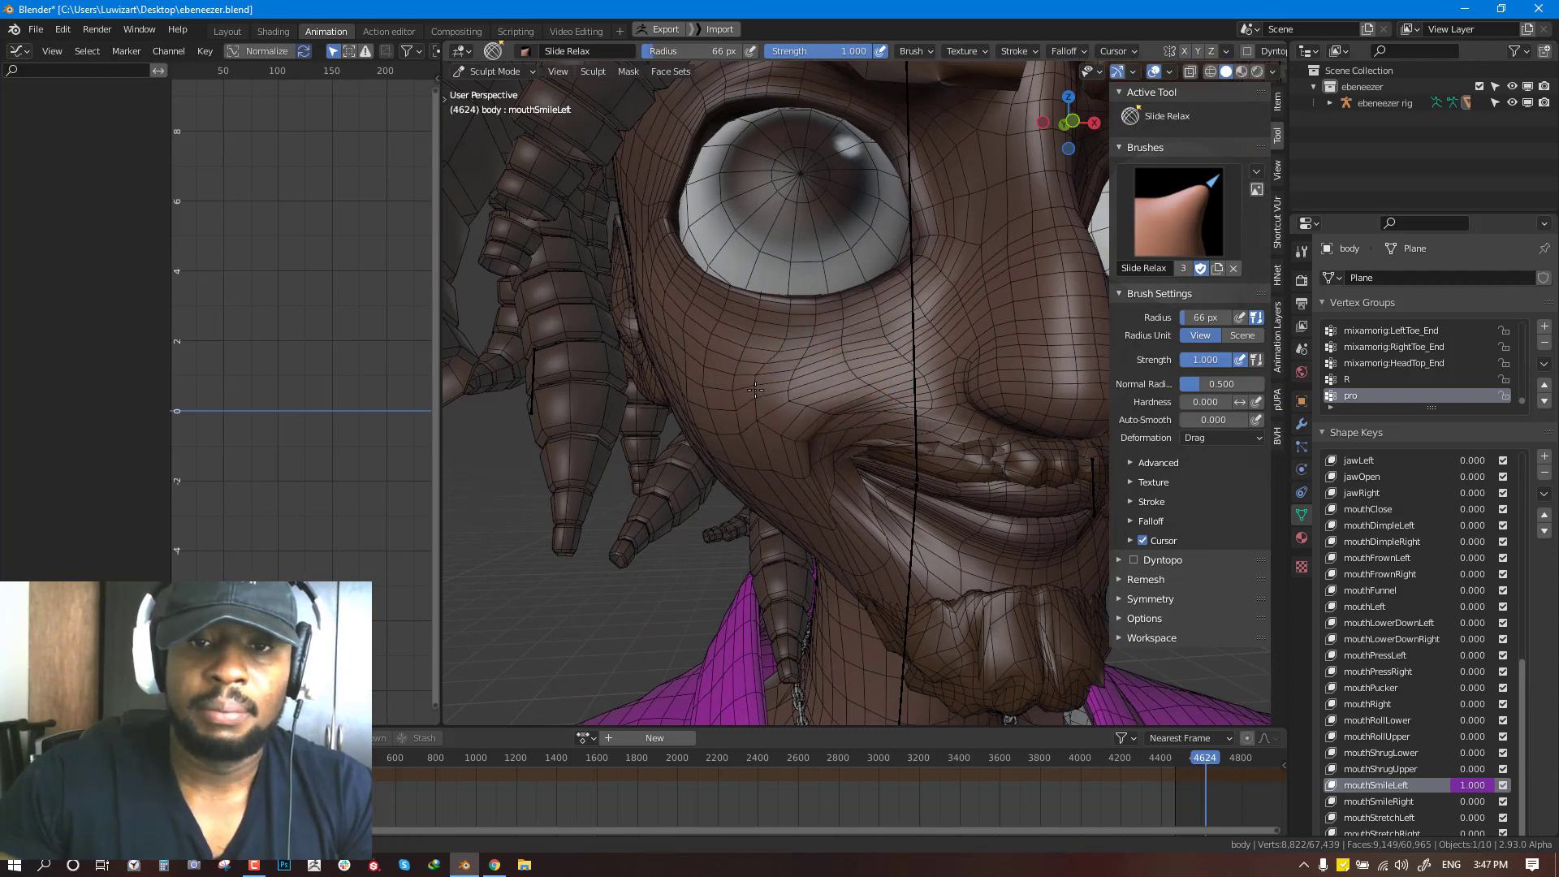
Increase the Slide Relax radius to 101 px and relax the mesh around the smiling mouth corner
mouse_move(804, 378)
middle_down()
mouse_move(842, 376)
mouse_move(820, 419)
mouse_move(909, 419)
middle_up()
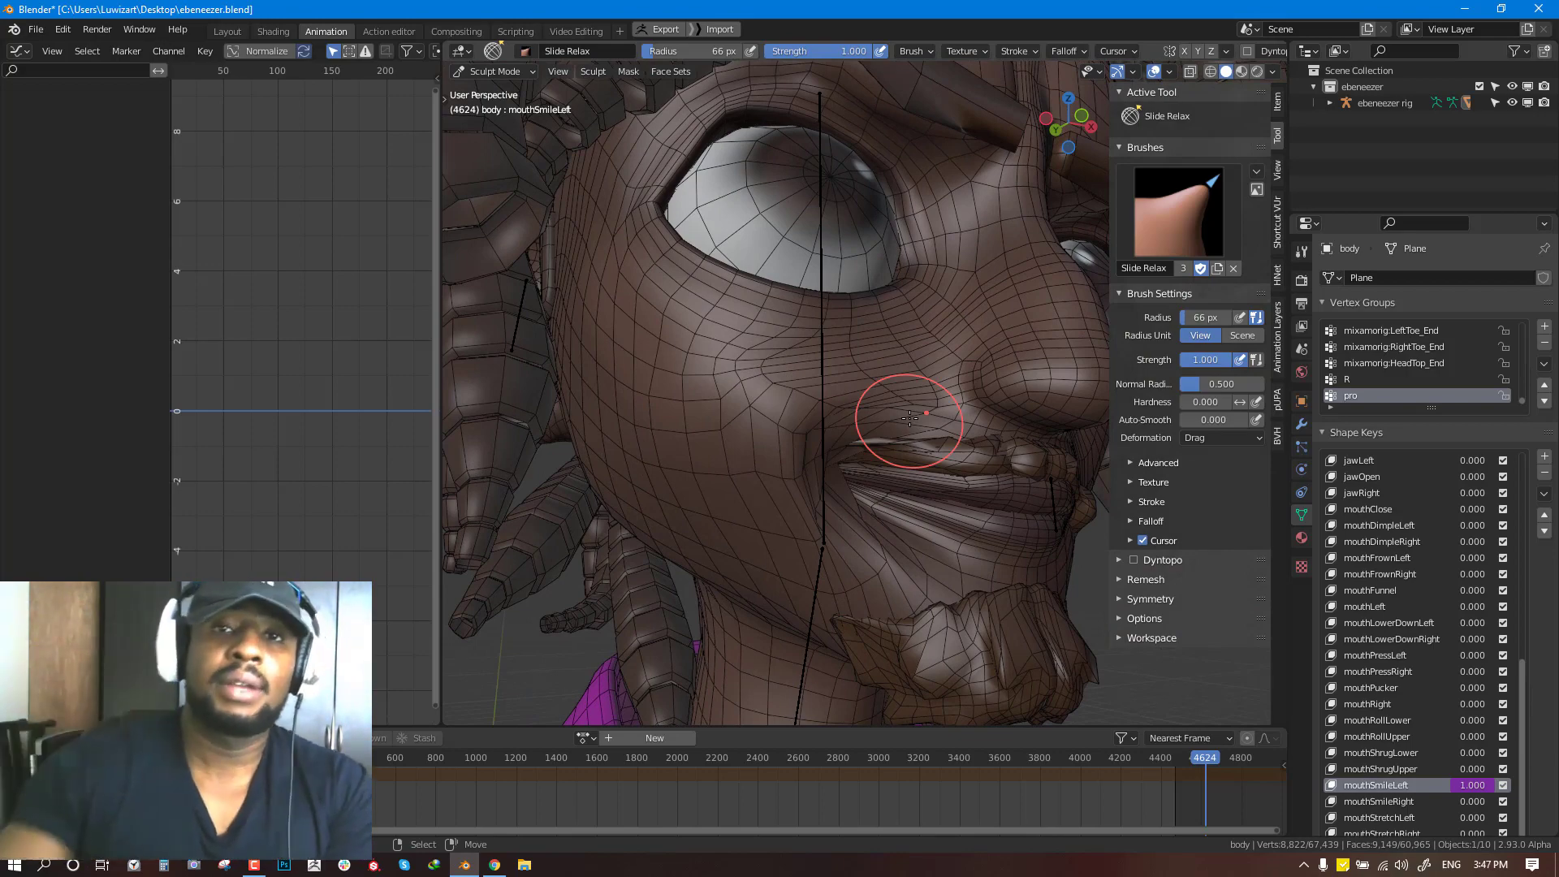
middle_drag(901, 418, 878, 445)
scroll(879, 426, up, 2)
key(f)
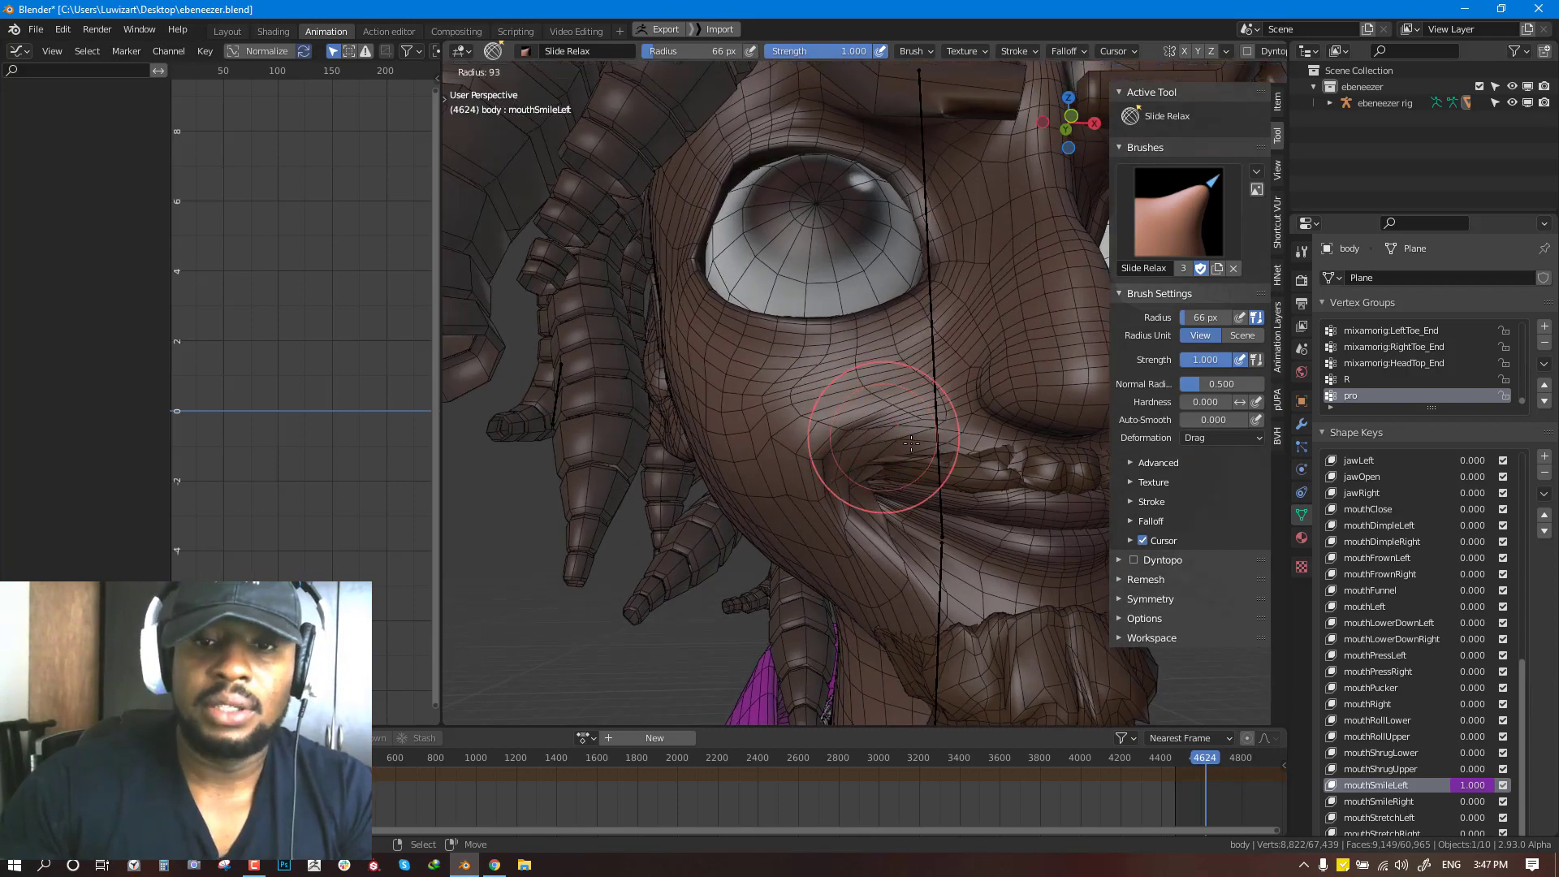
click(912, 443)
drag(903, 445, 827, 460)
middle_drag(827, 460, 867, 478)
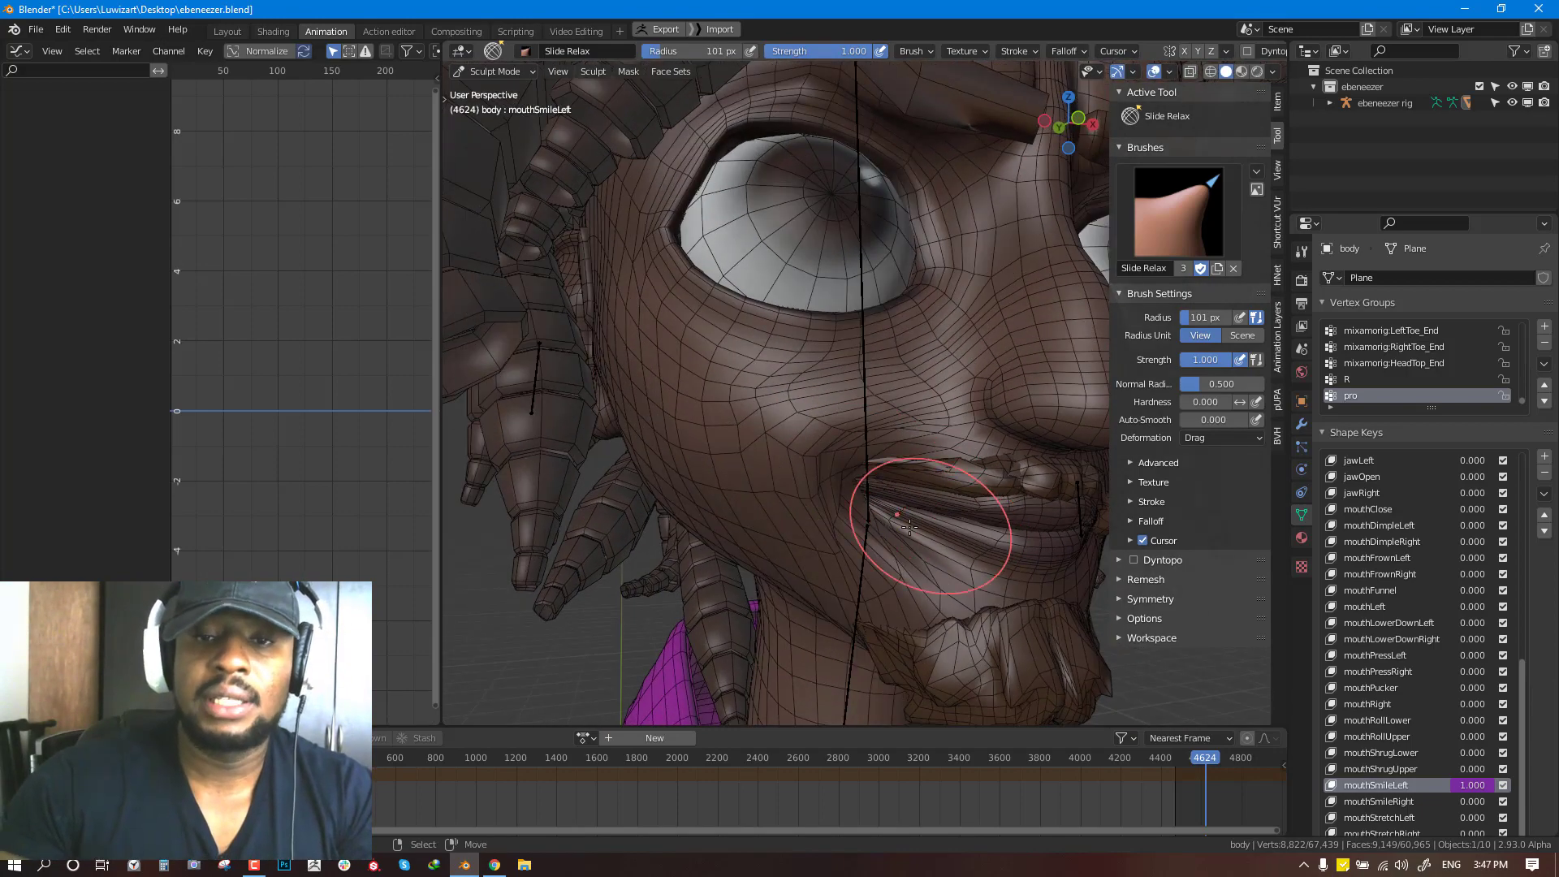
Enlarge the Slide Relax radius to 128 px and even out the cheek topology beside the smile crease
middle_drag(909, 526, 899, 520)
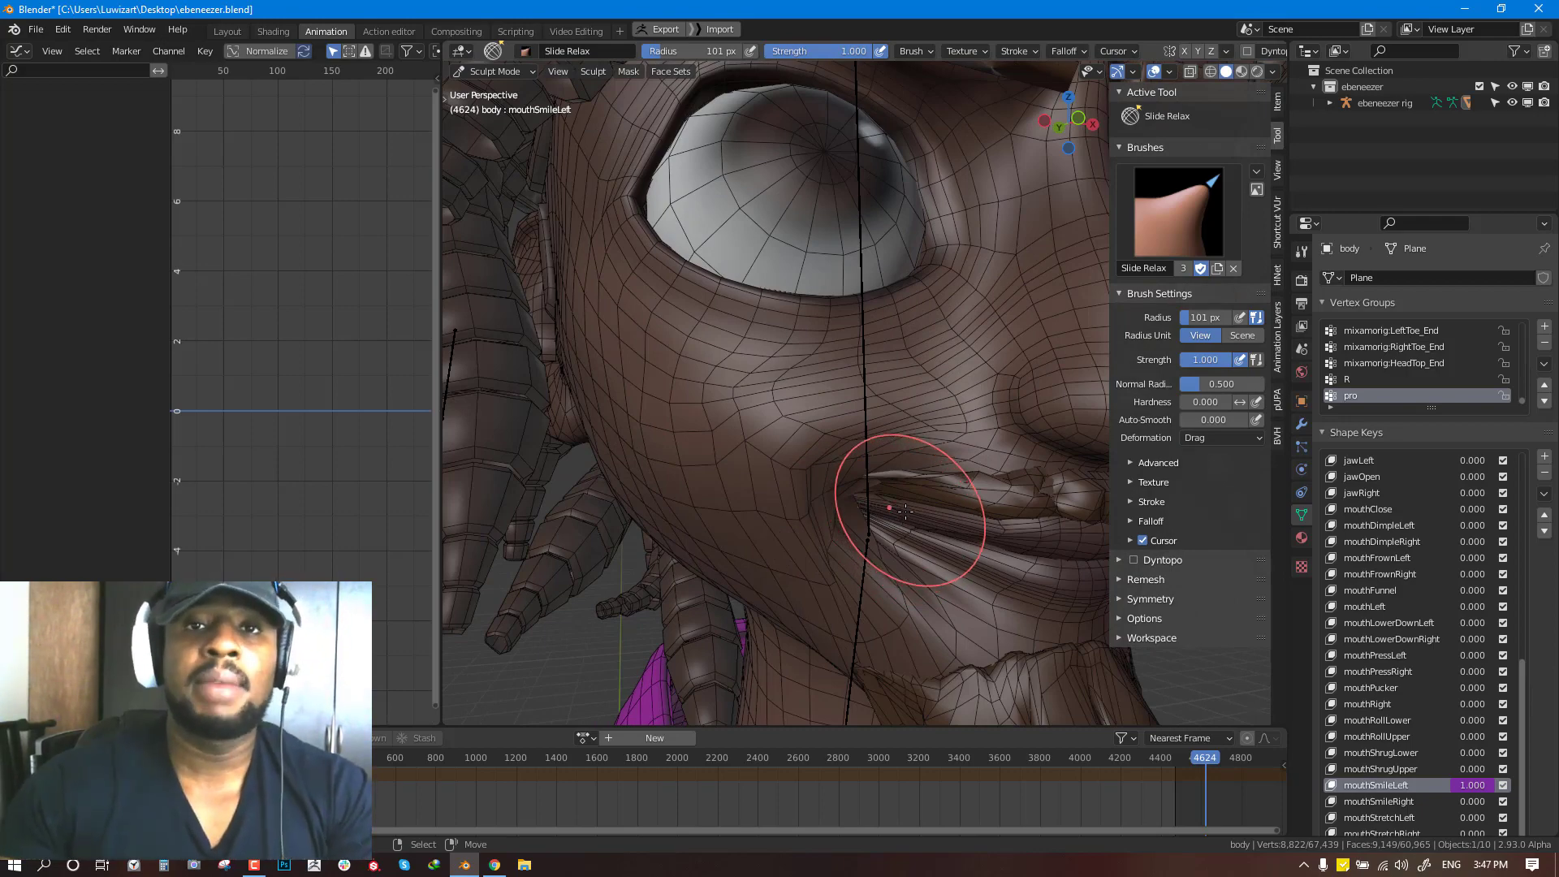
mouse_move(905, 510)
middle_down()
mouse_move(926, 558)
mouse_move(902, 490)
middle_up()
scroll(903, 491, down, 4)
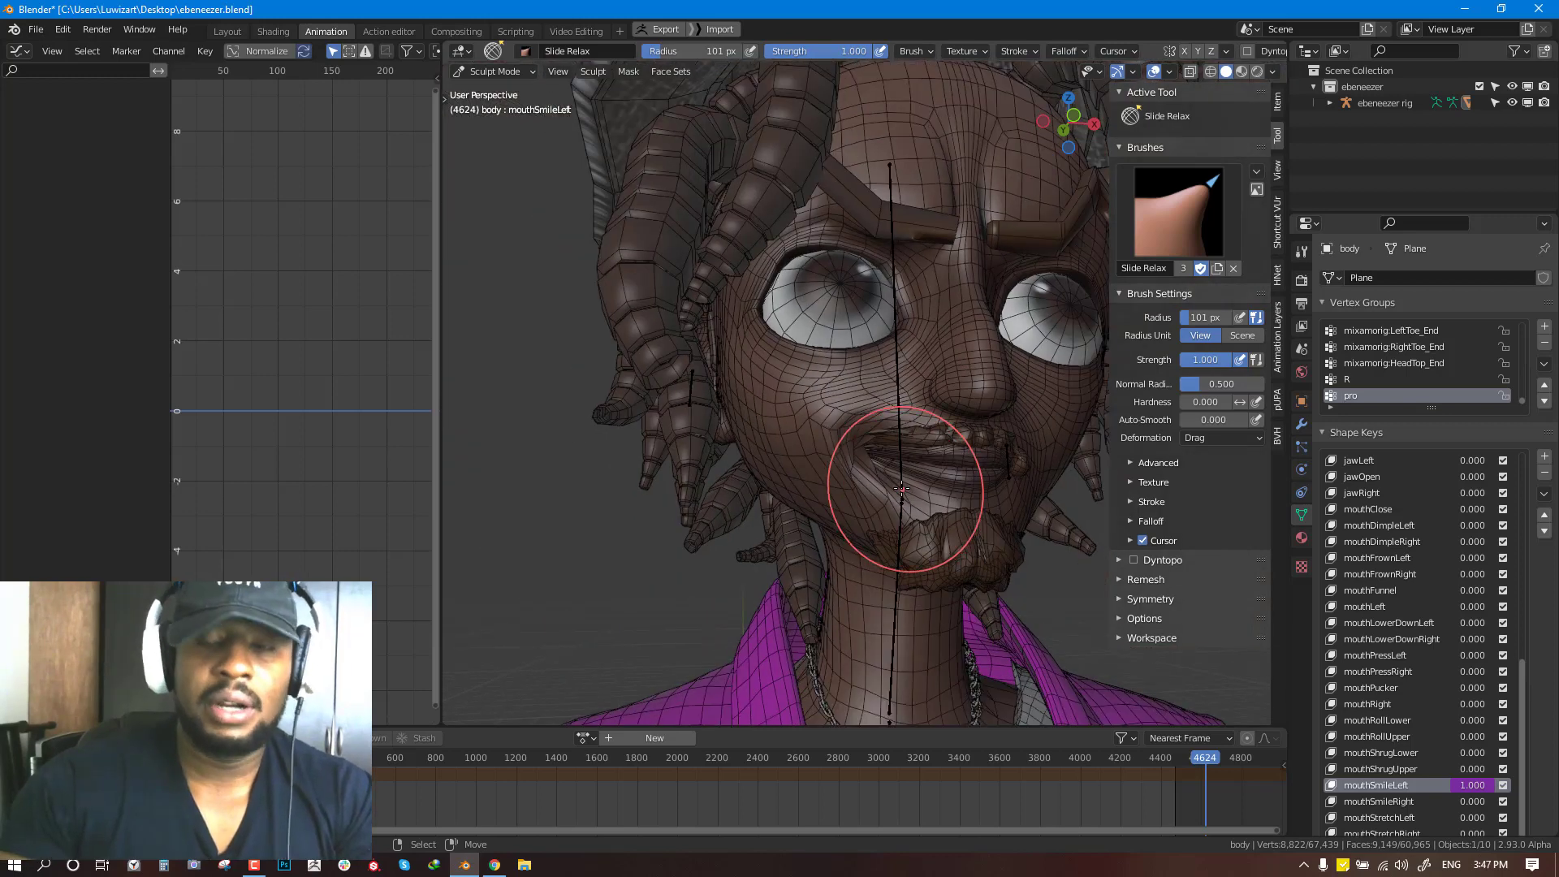
key(f)
click(926, 487)
scroll(694, 298, up, 1)
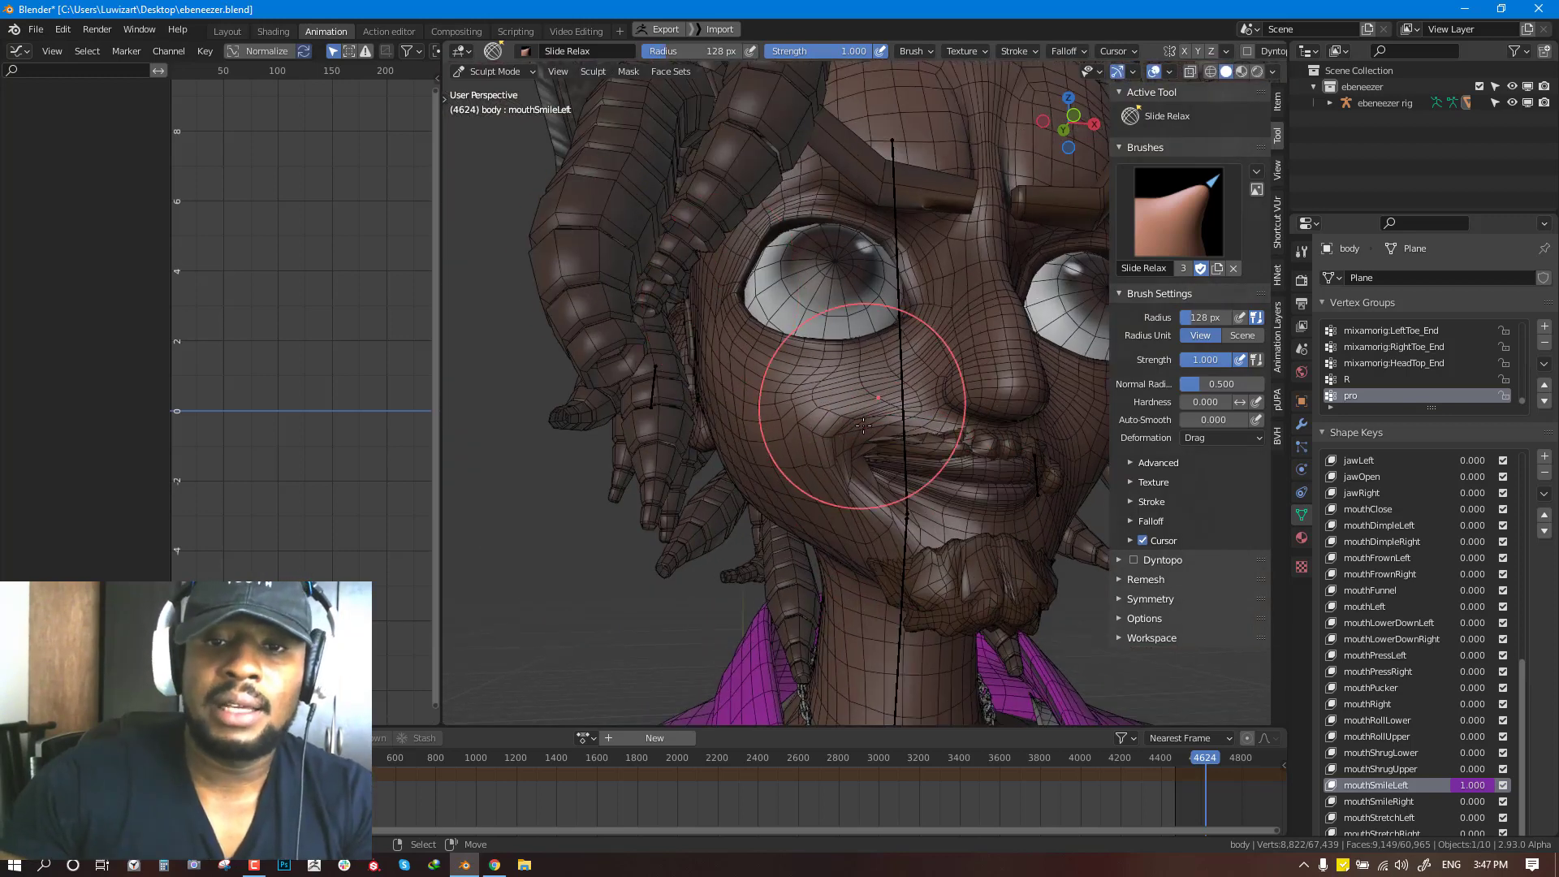
scroll(844, 463, up, 2)
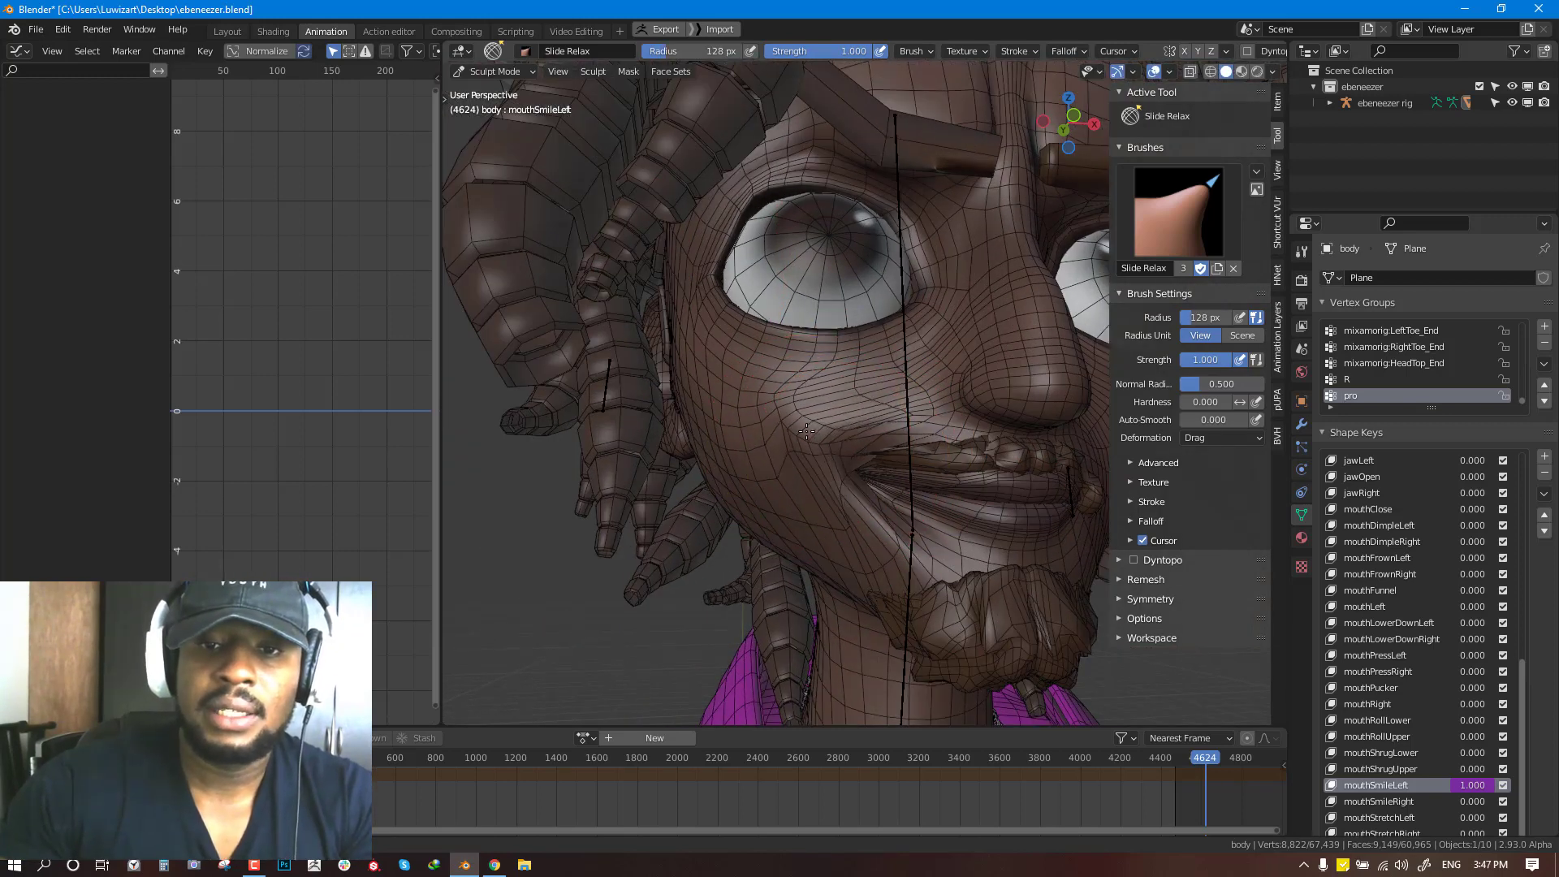
middle_drag(808, 446, 858, 451)
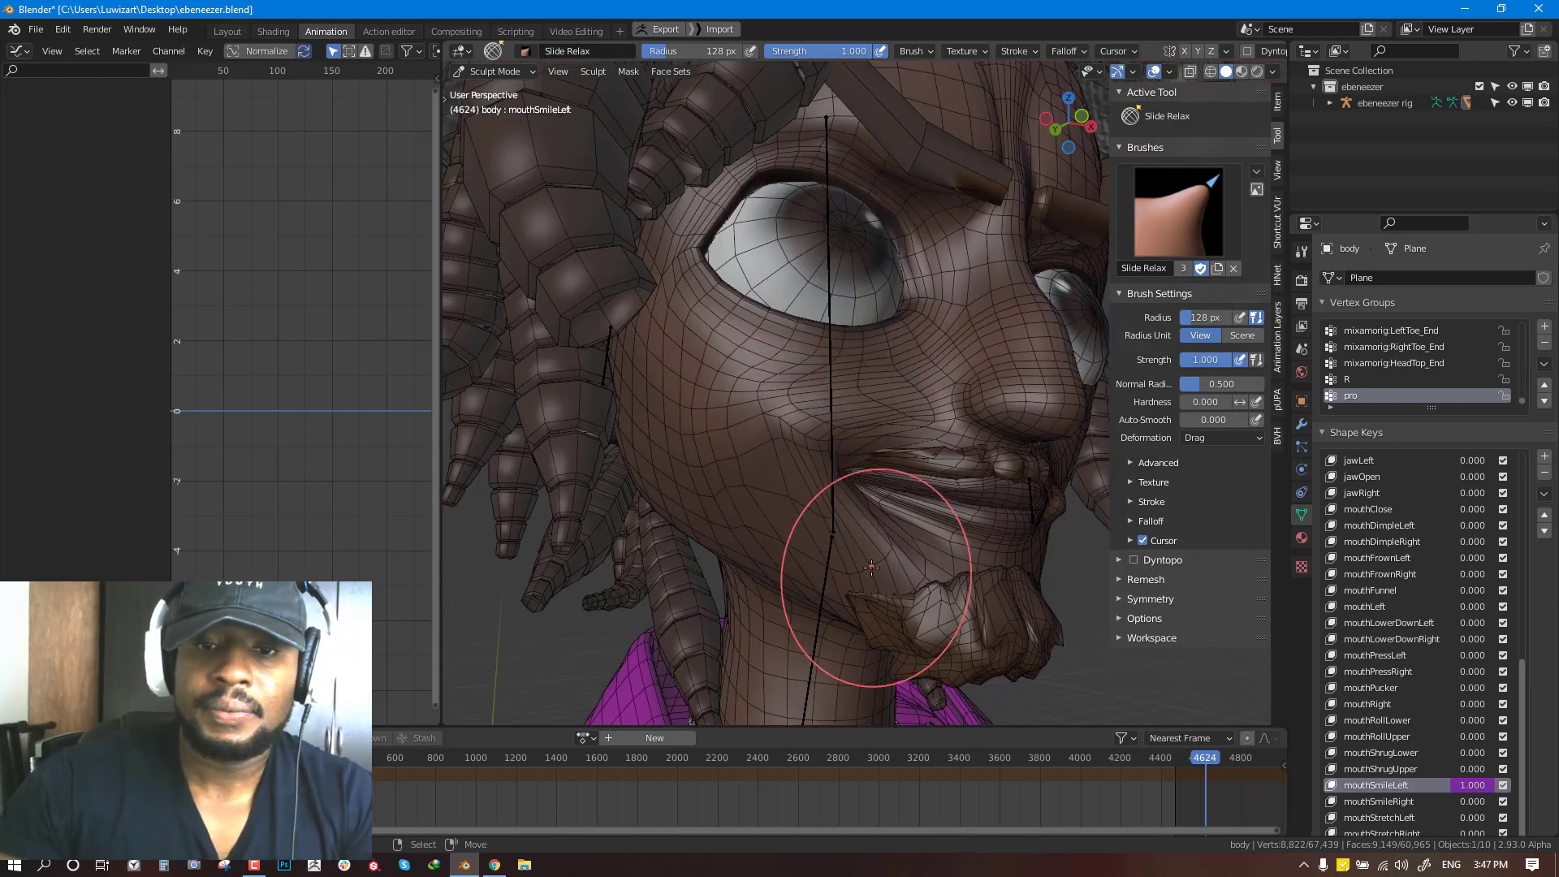
Relax the cheek mesh between the eye and the nose with the 128 px Slide Relax brush
scroll(759, 406, up, 2)
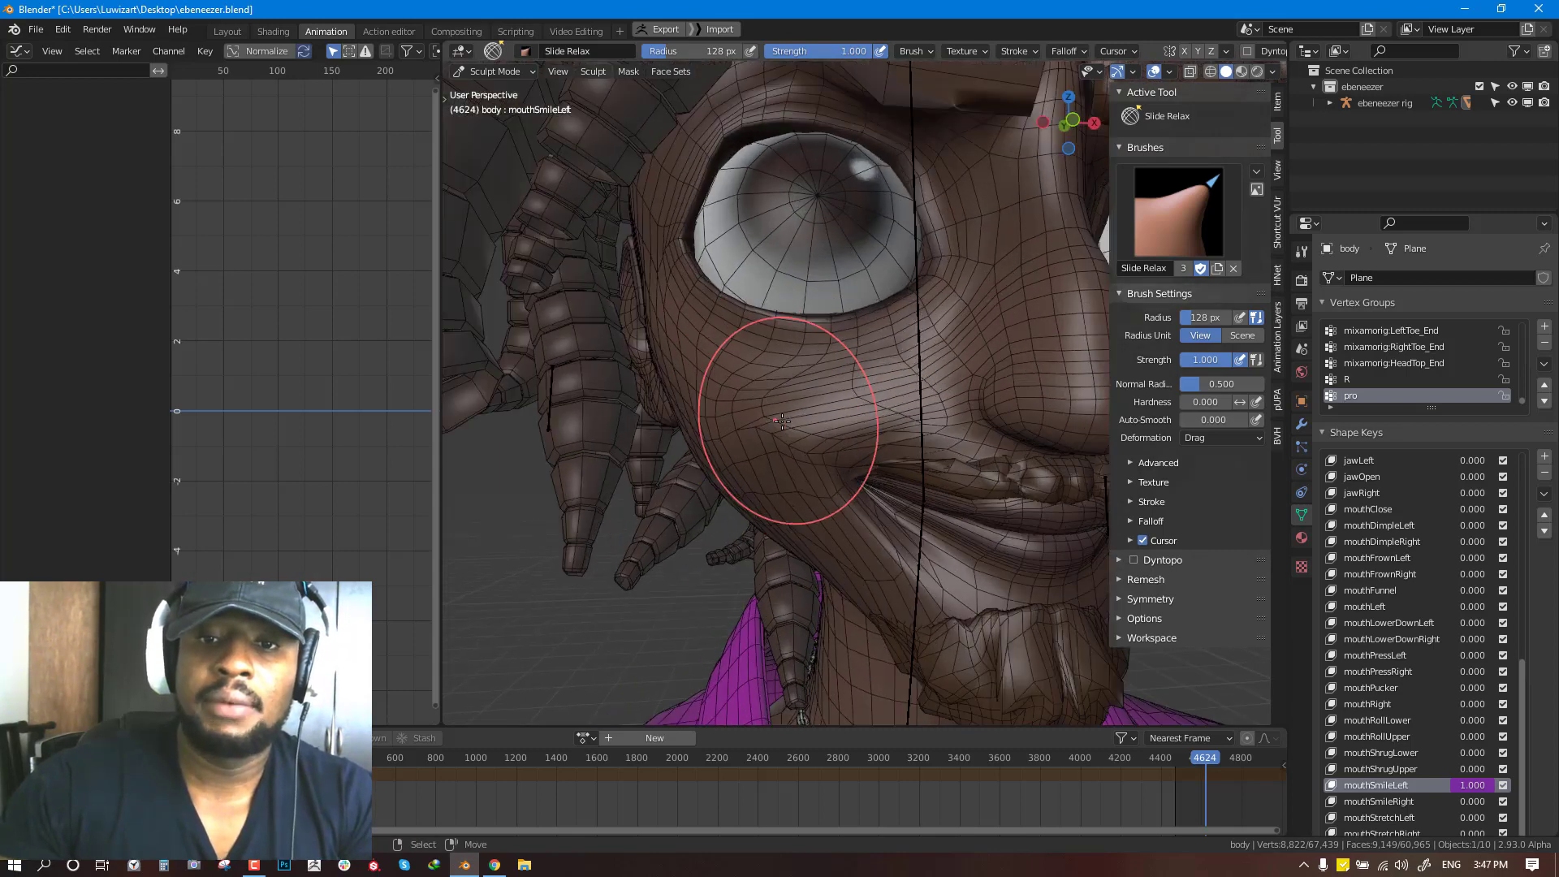
mouse_move(760, 406)
middle_down()
mouse_move(716, 388)
mouse_move(738, 383)
middle_up()
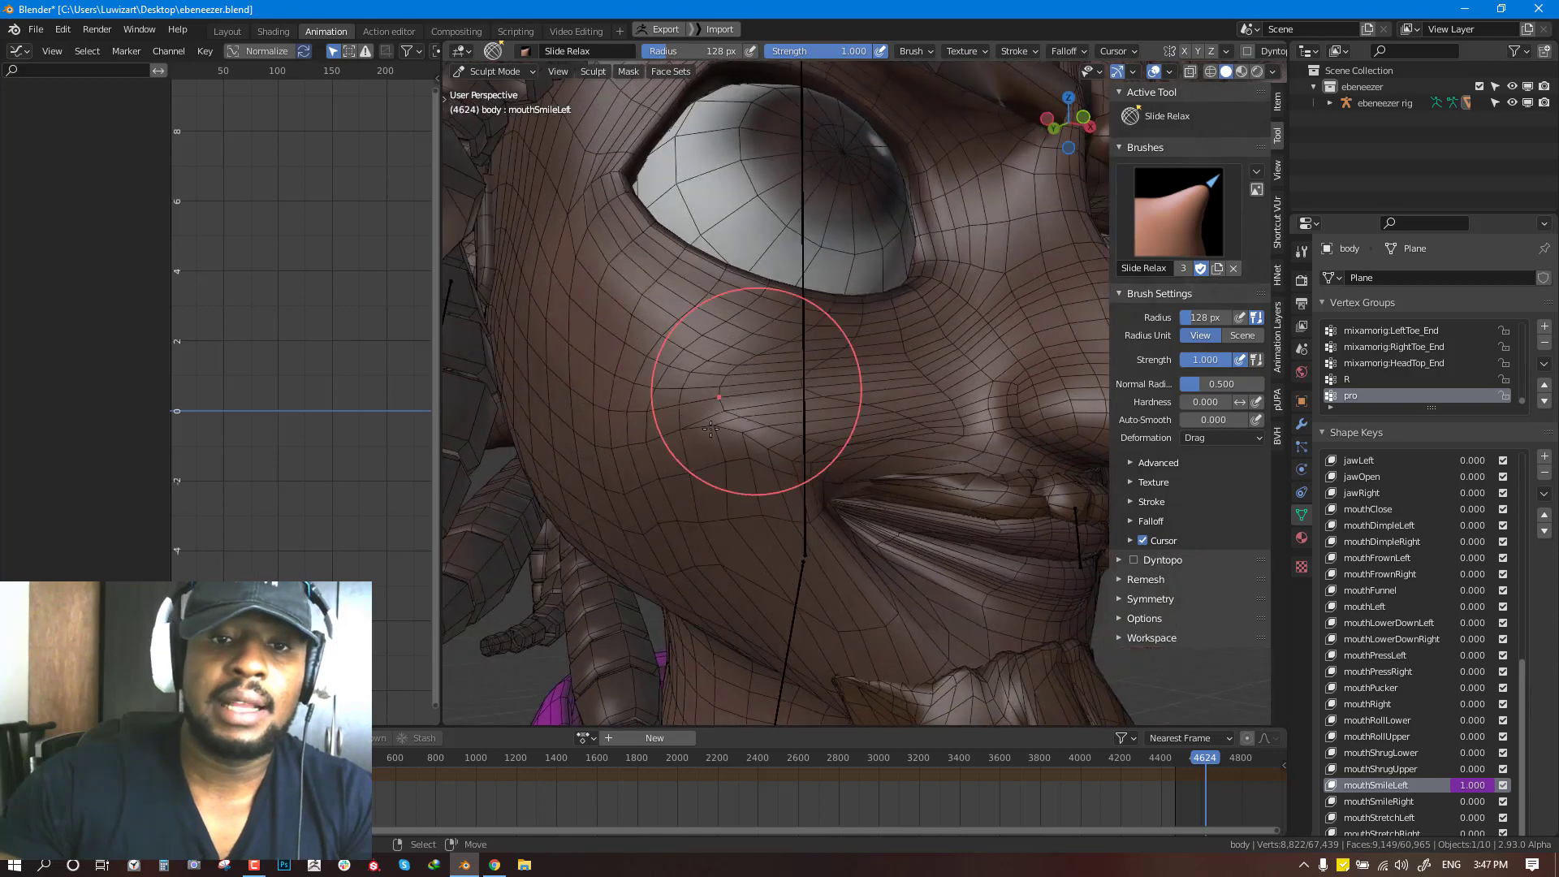
middle_drag(626, 383, 689, 420)
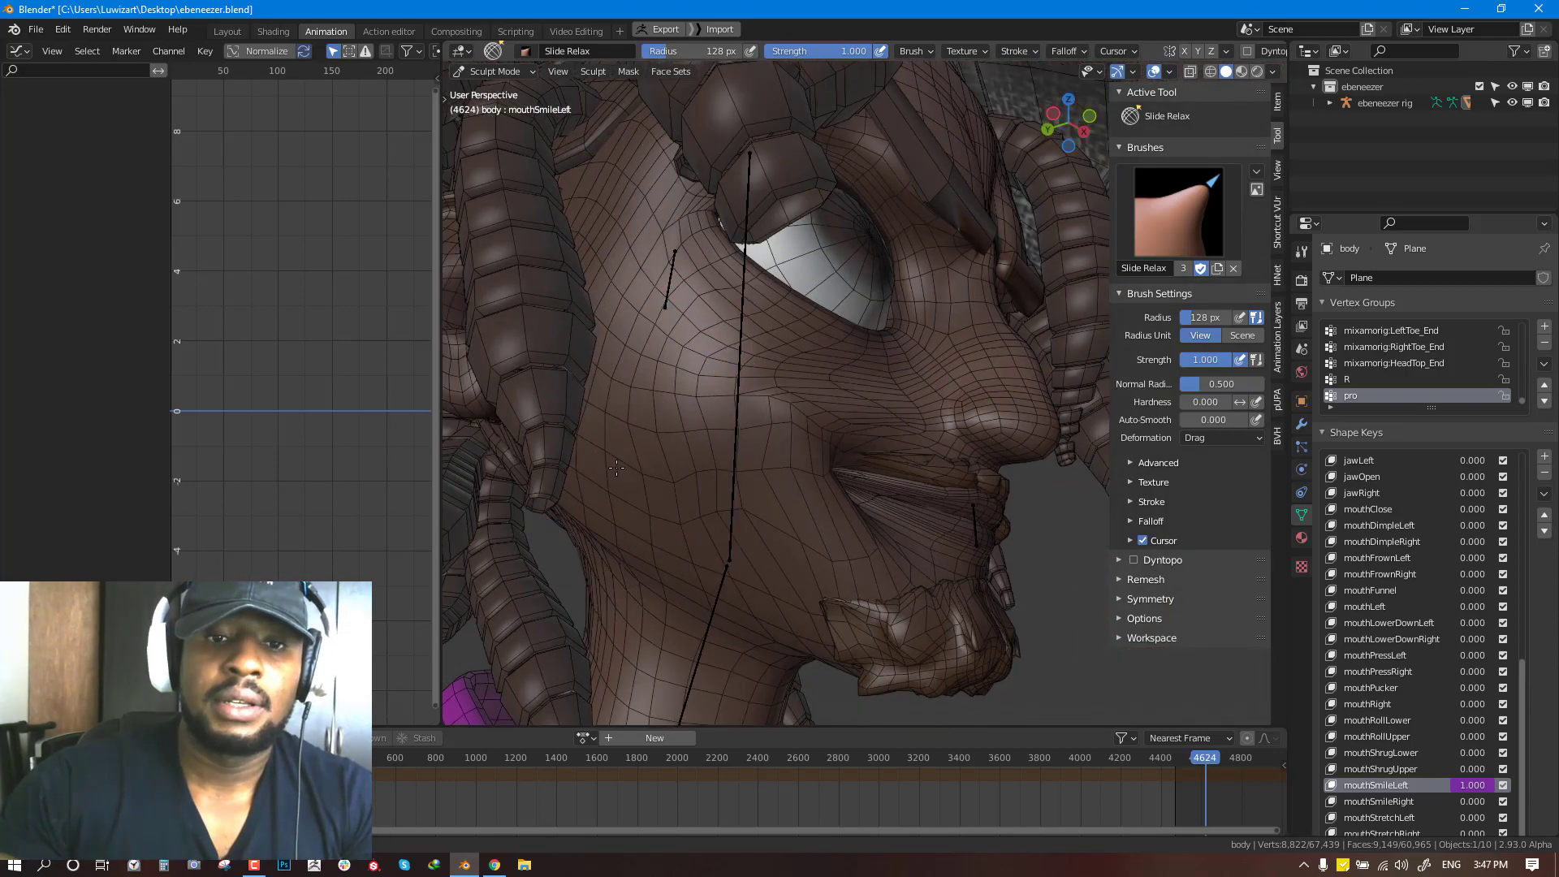
mouse_move(626, 455)
middle_down()
mouse_move(756, 419)
mouse_move(763, 438)
middle_up()
scroll(762, 439, up, 3)
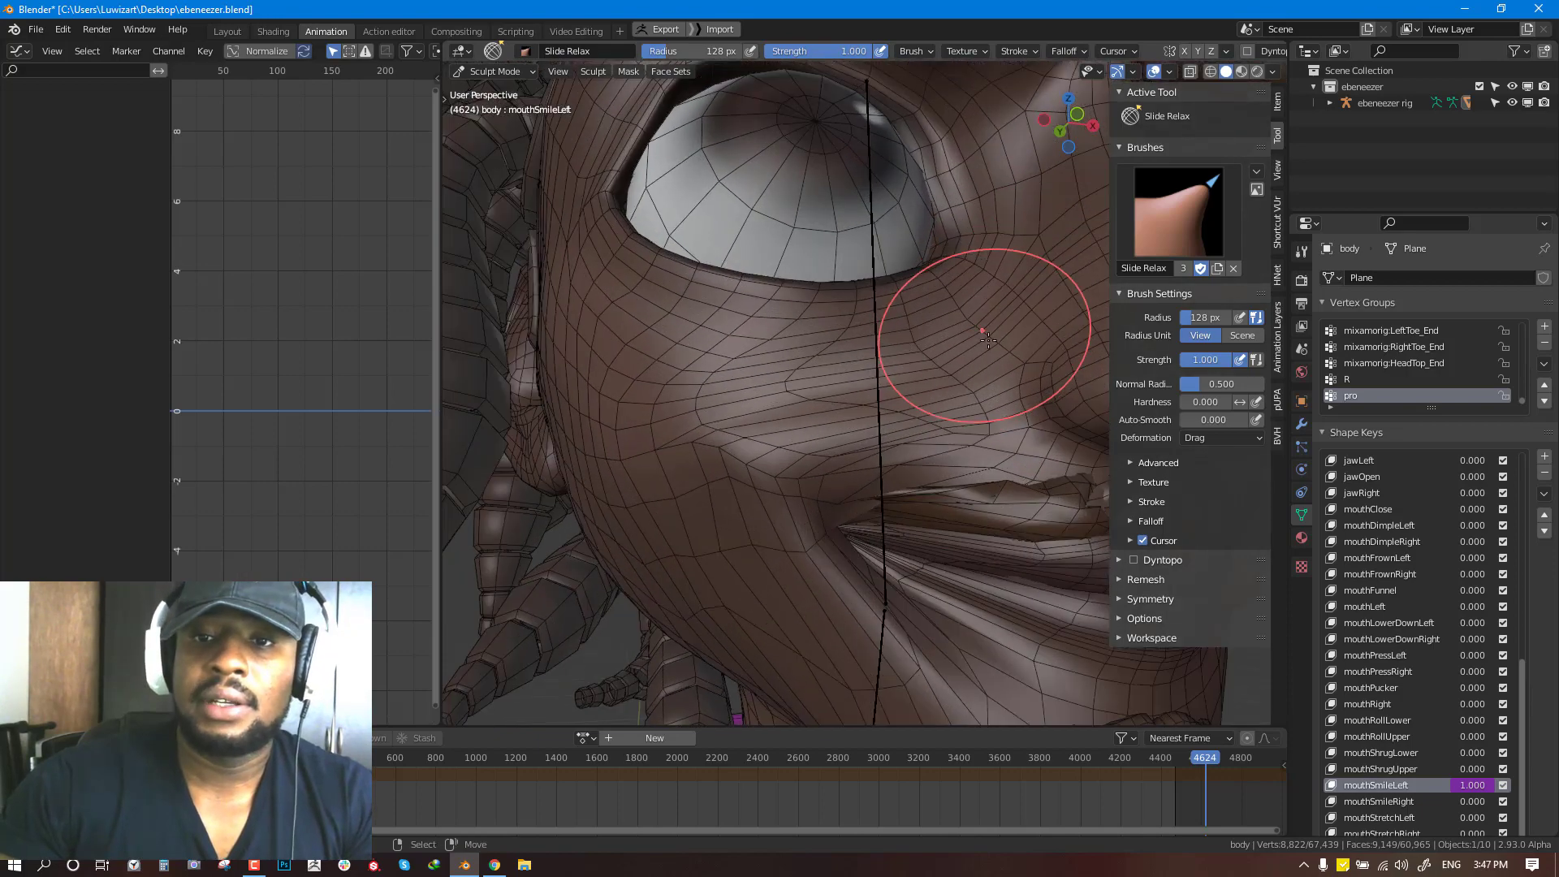
shift+middle_drag(979, 332, 955, 337)
drag(955, 337, 1007, 325)
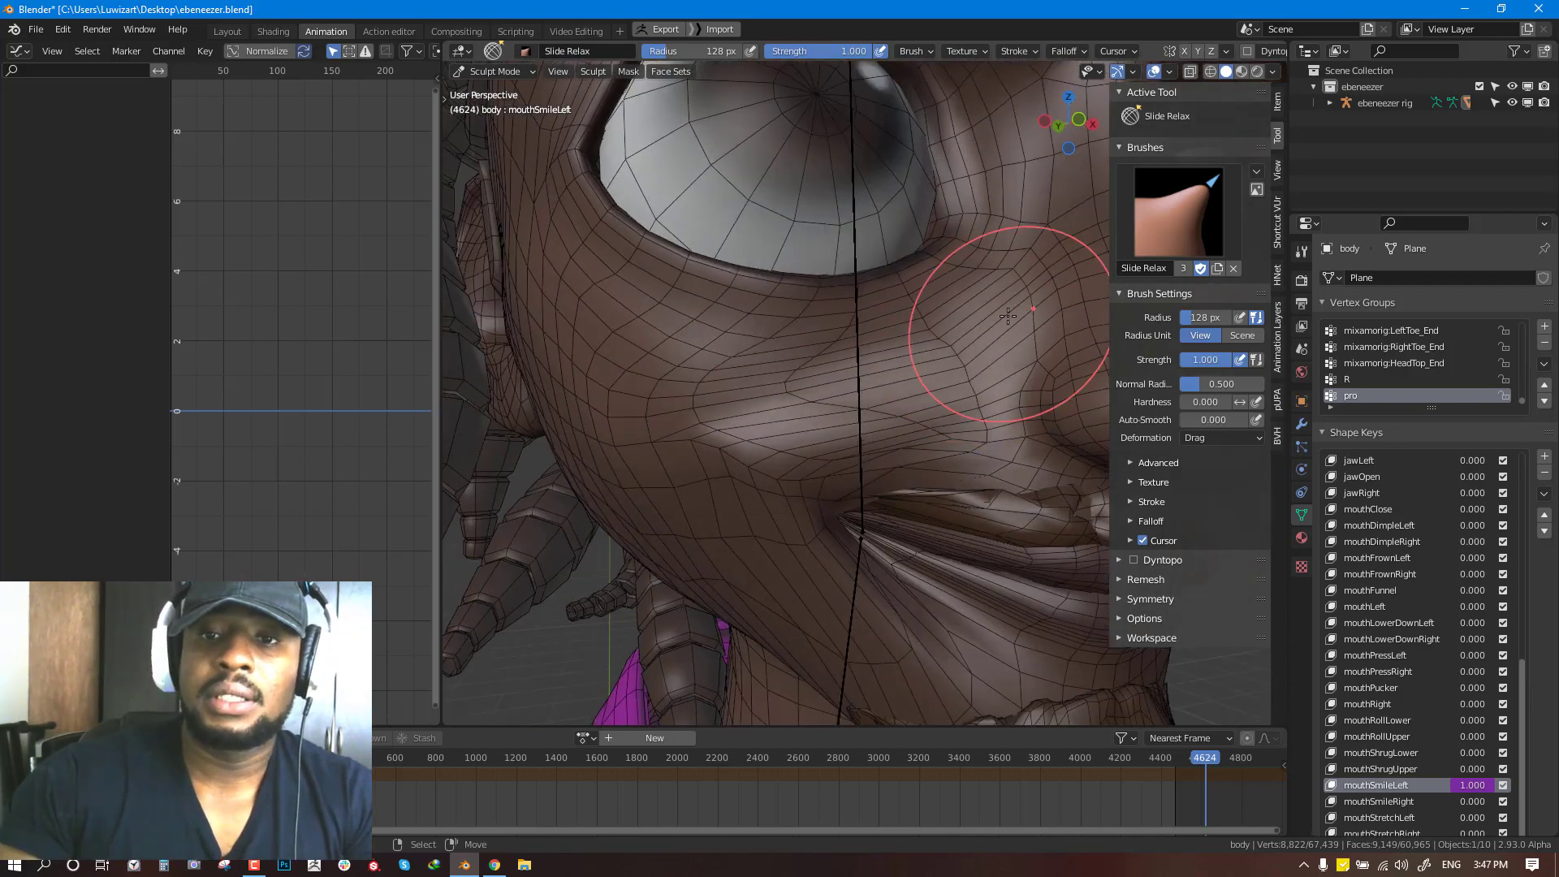
Relax the stretched mesh along the upper and lower lips beside the smiling mouth corner
drag(1012, 521, 981, 523)
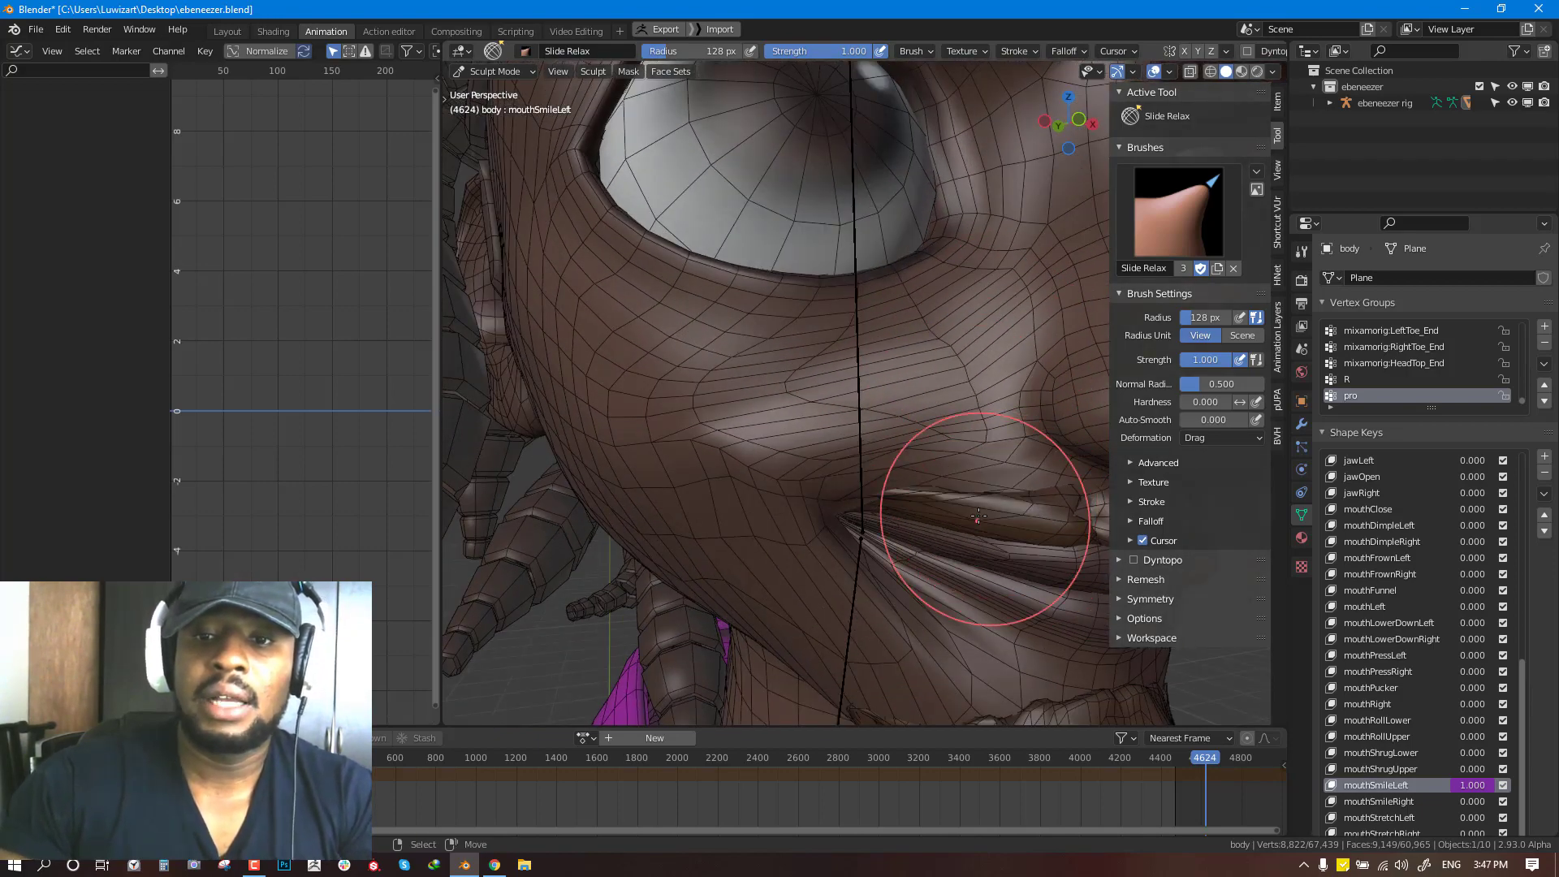
middle_drag(1002, 529, 993, 493)
shift+middle_drag(992, 492, 874, 428)
scroll(893, 422, up, 3)
drag(905, 436, 841, 456)
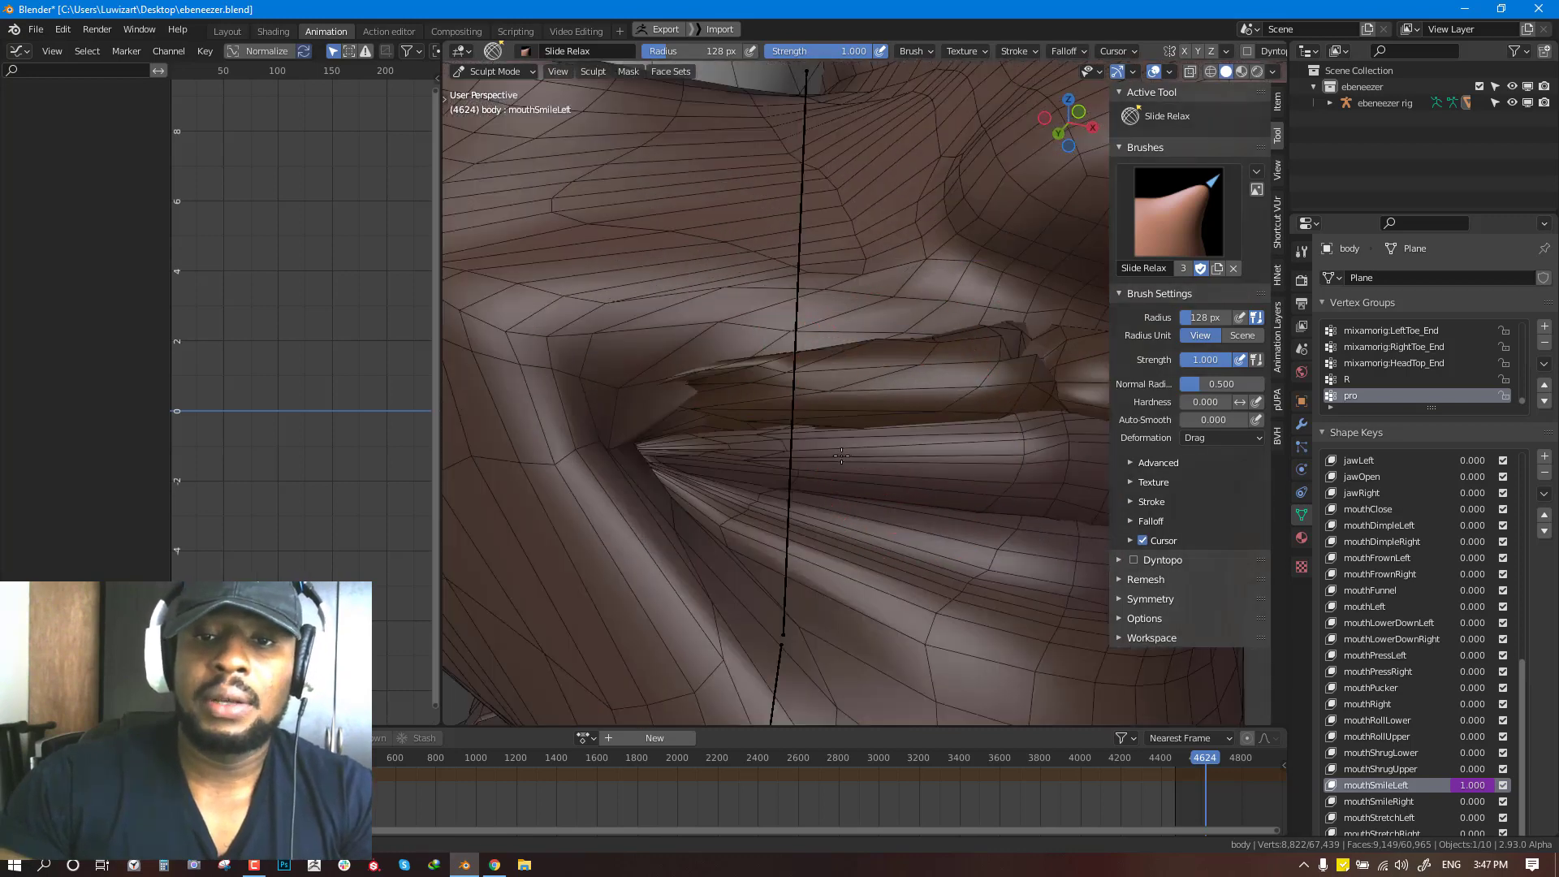
scroll(908, 453, down, 2)
mouse_move(958, 438)
mouse_down()
mouse_move(925, 438)
mouse_move(982, 514)
mouse_up()
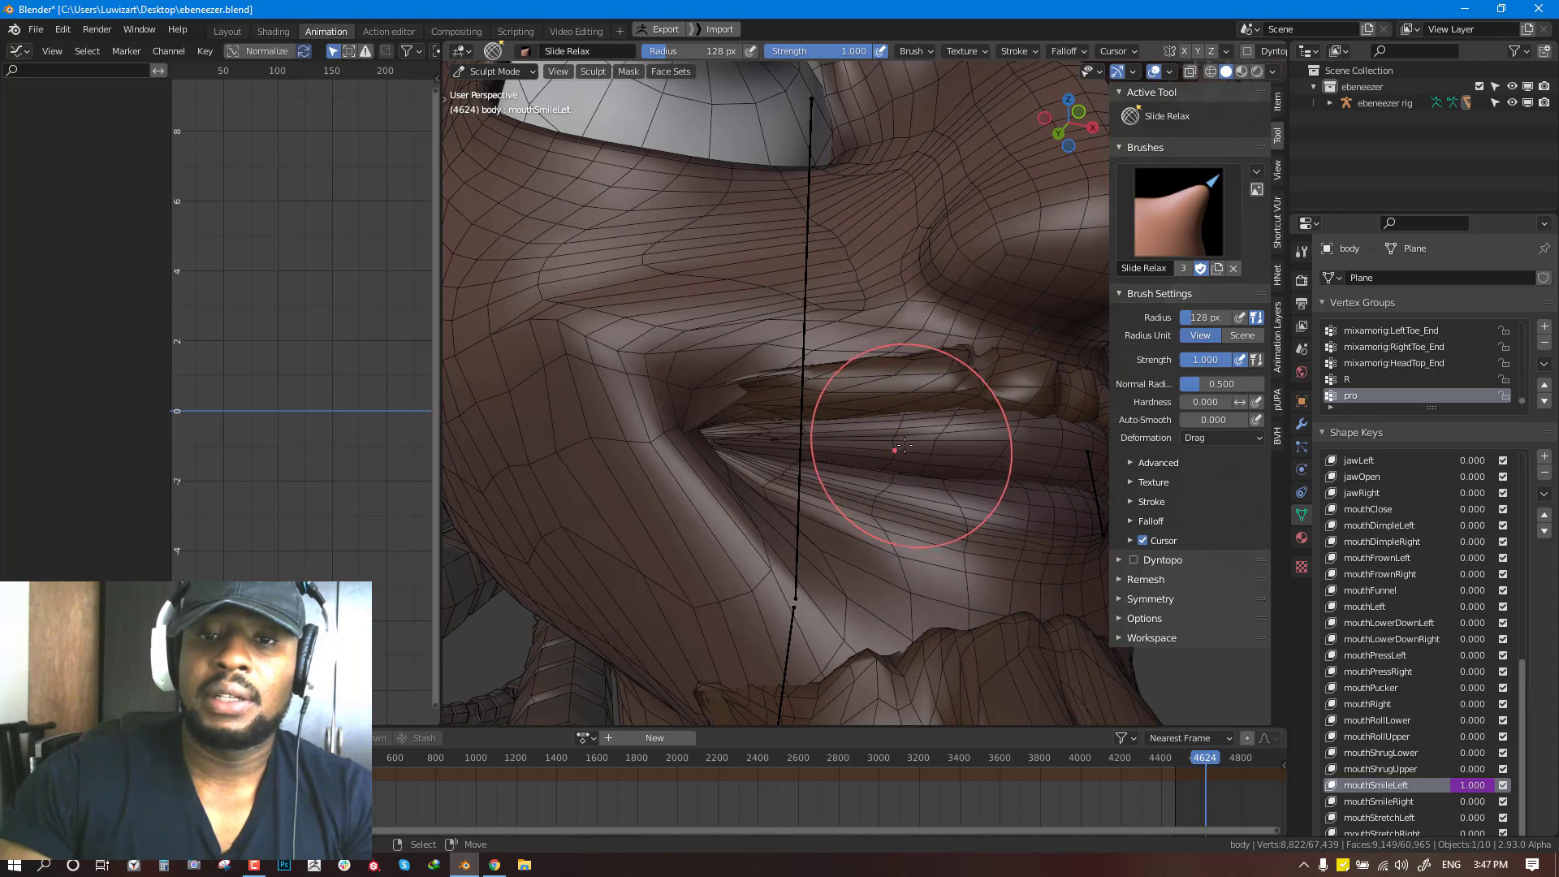
Examine the wireframe of the lips, smile crease and cheek from several angles and distances
scroll(933, 436, down, 5)
scroll(907, 448, up, 1)
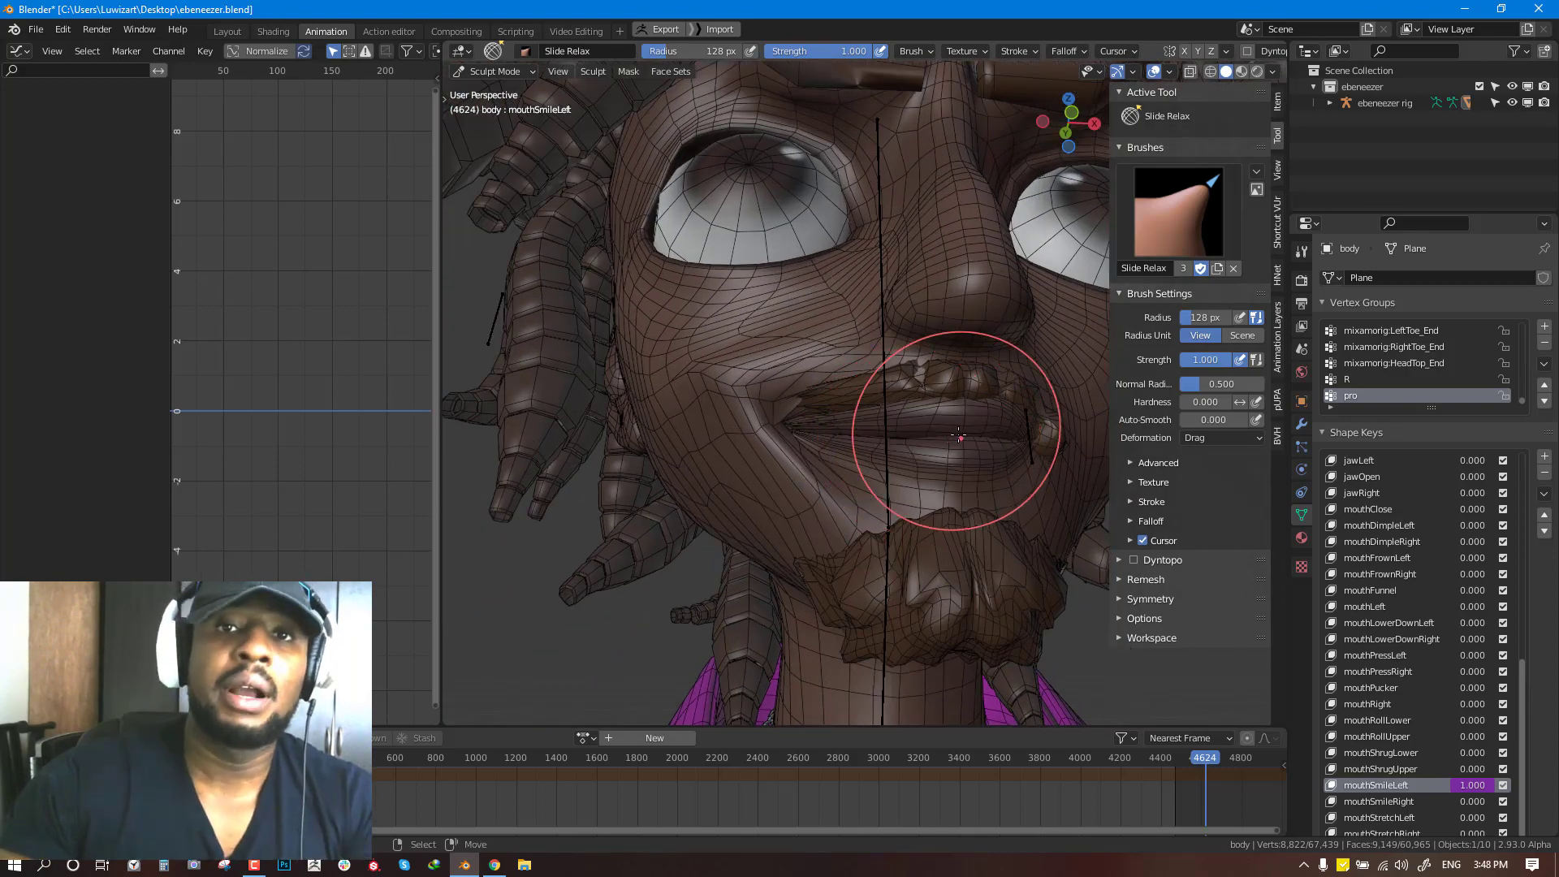
mouse_move(959, 436)
middle_down()
mouse_move(1003, 484)
mouse_move(963, 487)
middle_up()
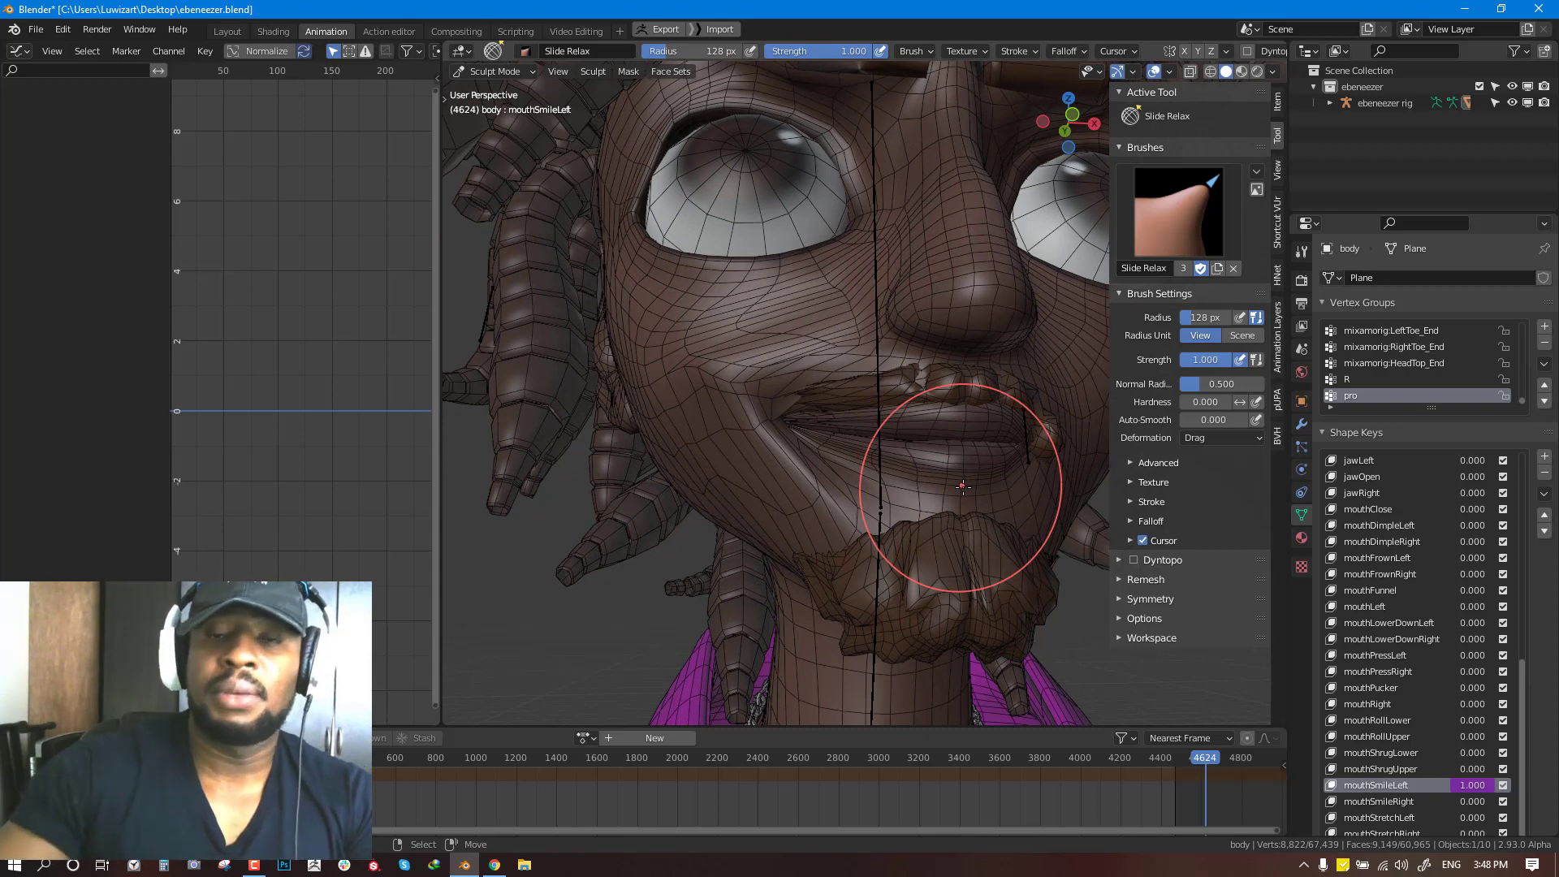
scroll(972, 478, up, 2)
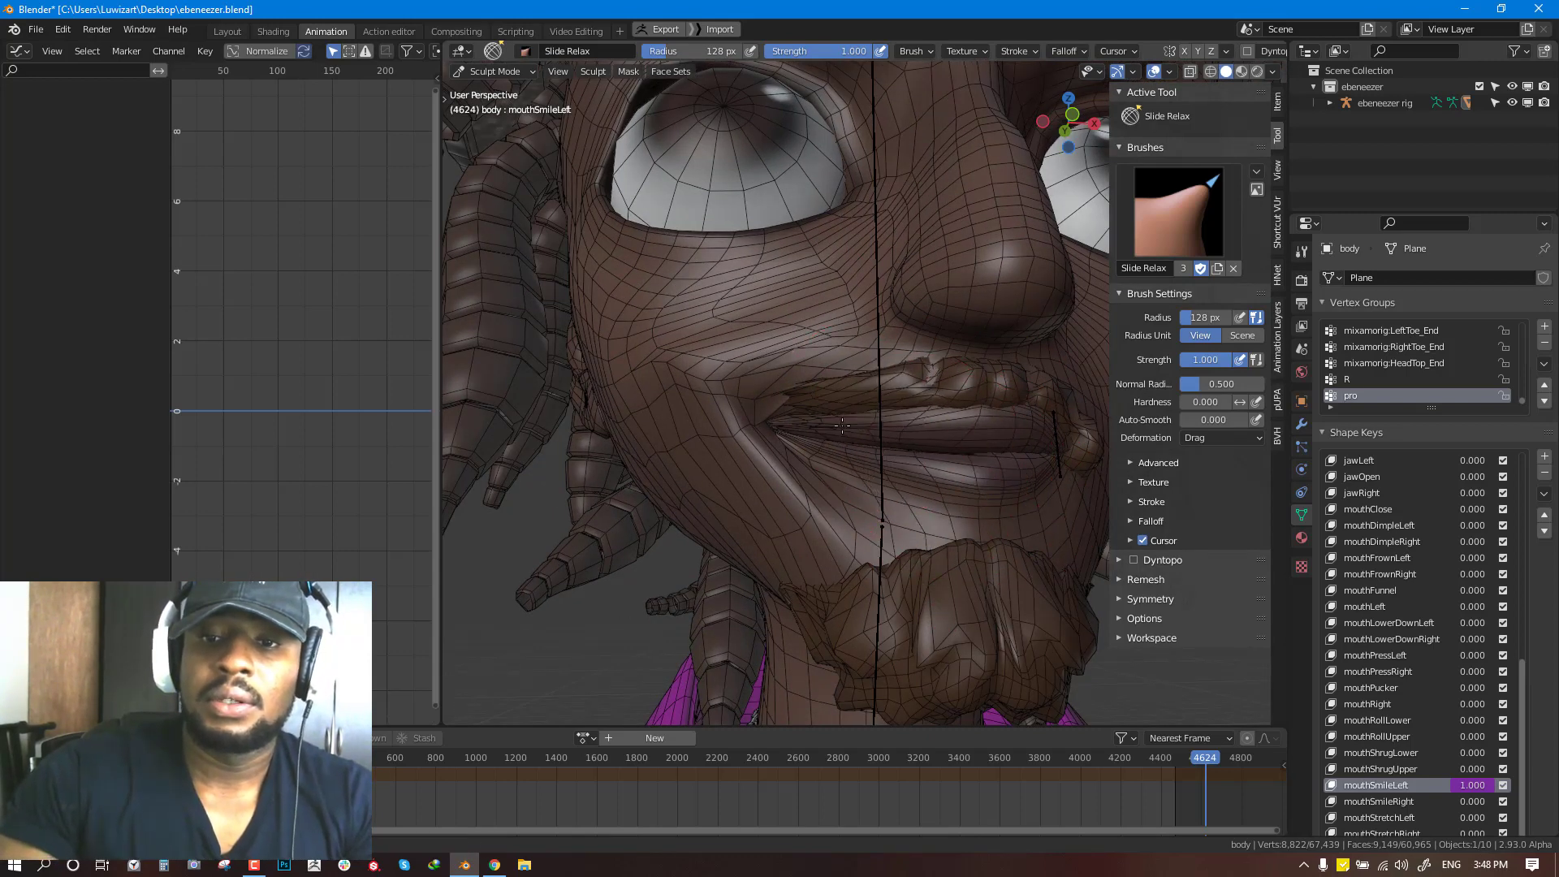
mouse_move(873, 430)
middle_down()
mouse_move(806, 454)
mouse_move(895, 431)
mouse_move(962, 459)
mouse_move(906, 485)
middle_up()
middle_drag(912, 592, 812, 573)
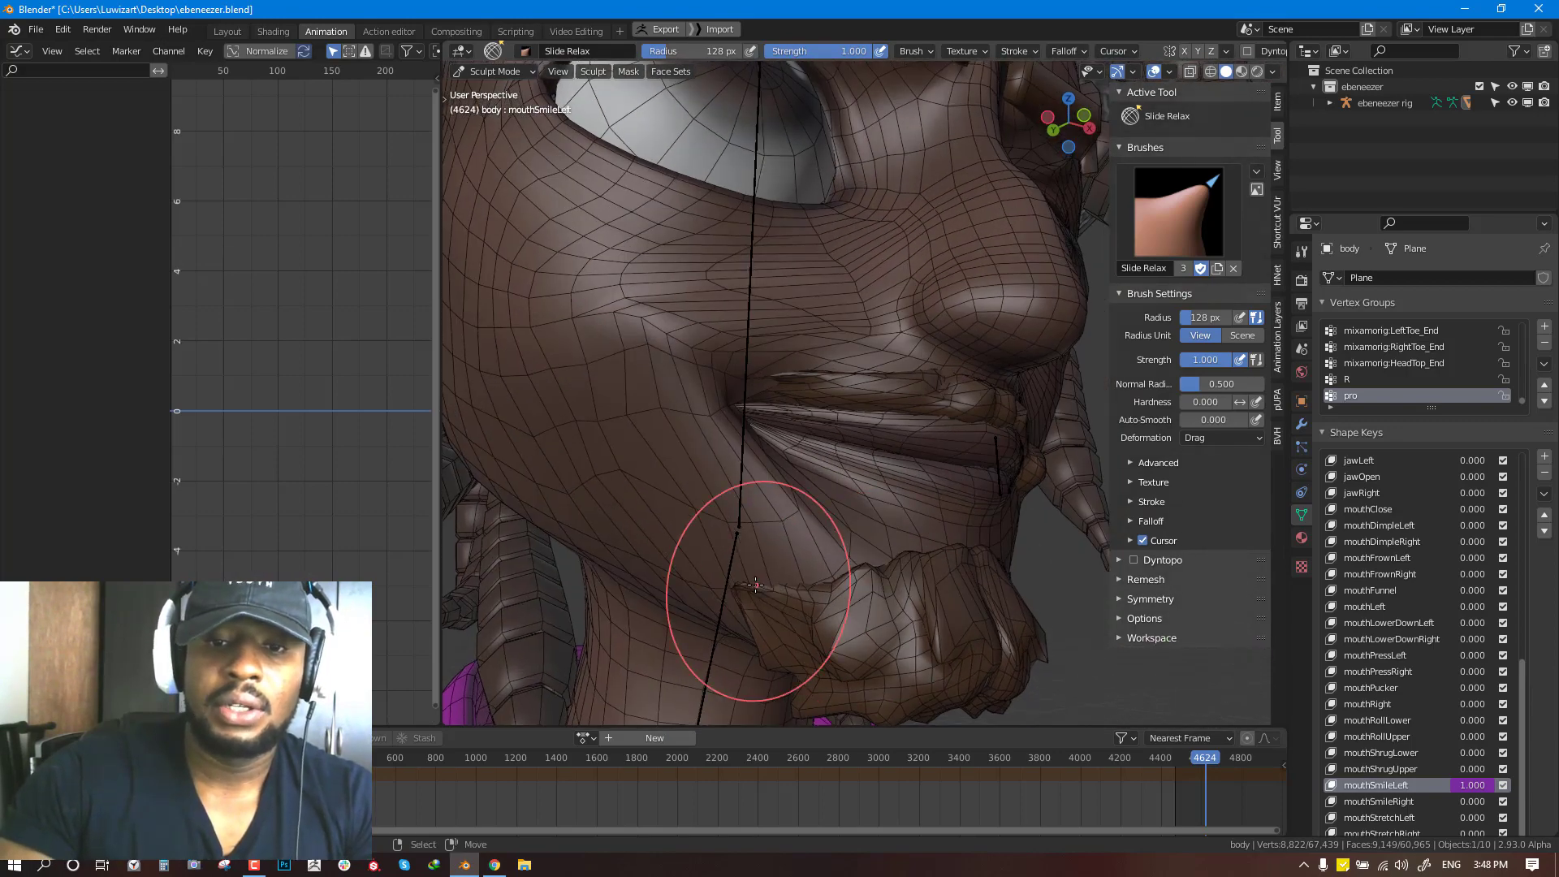
scroll(676, 411, down, 3)
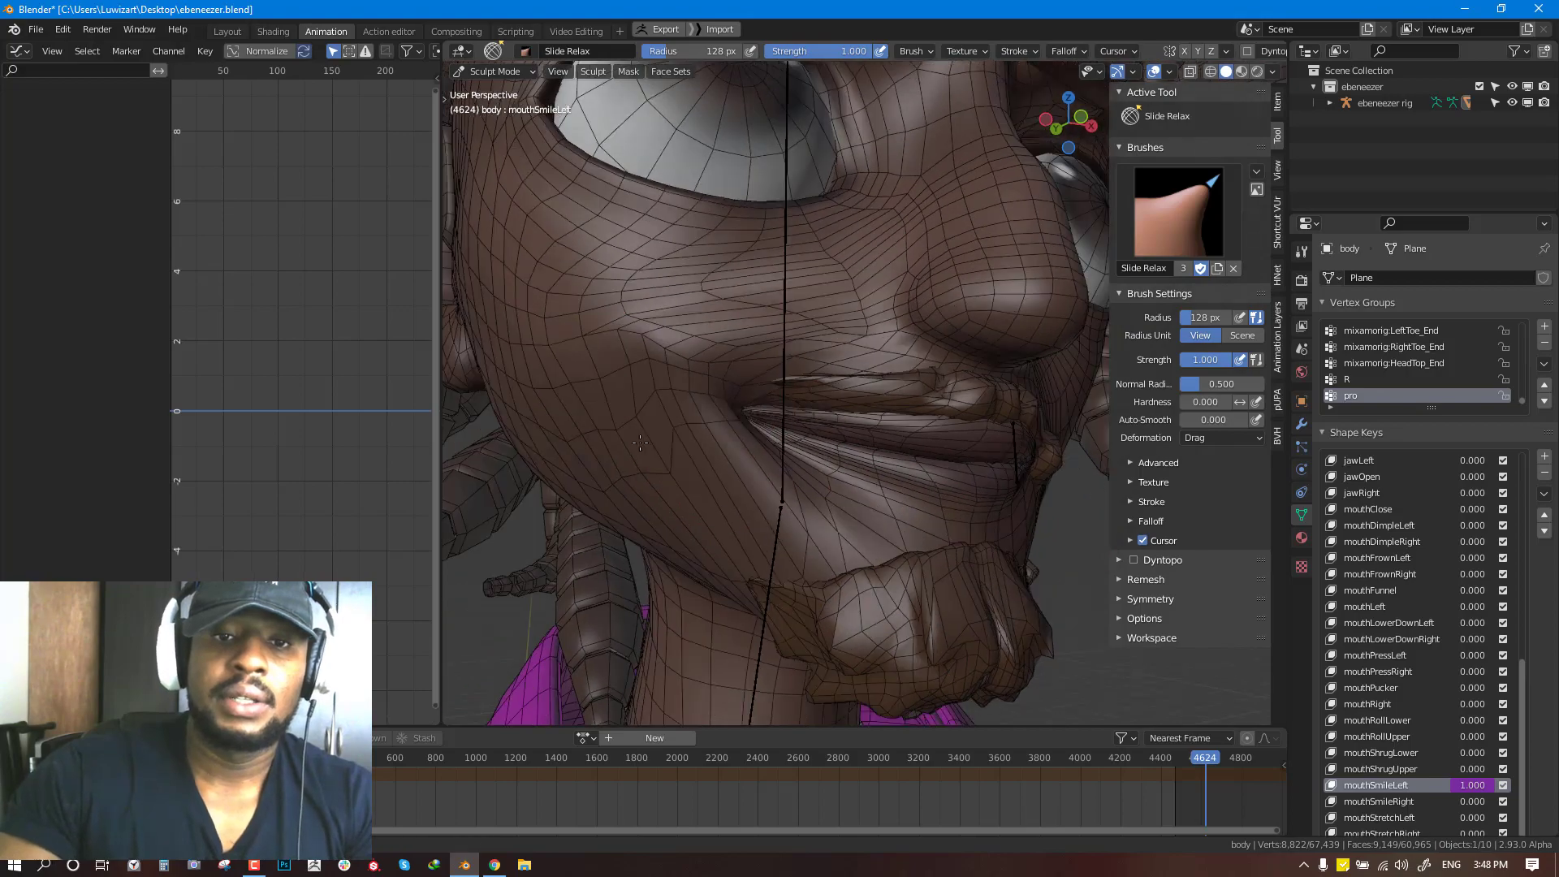
mouse_move(676, 412)
middle_down()
mouse_move(916, 428)
mouse_move(731, 358)
mouse_move(738, 390)
middle_up()
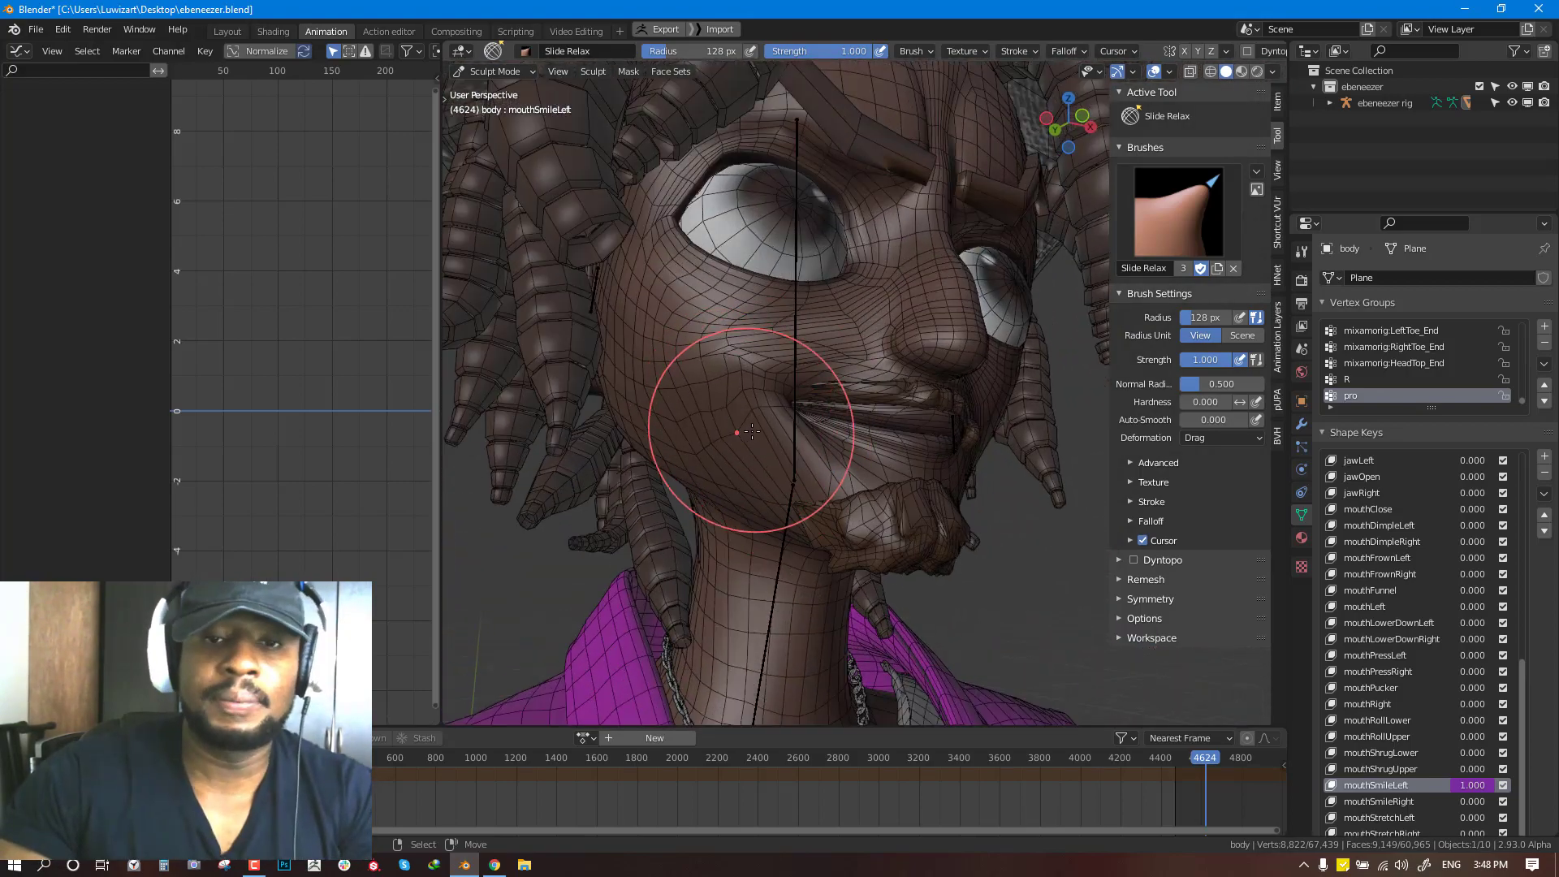
Return the body to Object Mode, and in the front view clear the location of the rig's mouth control bone
key(ctrl+Tab)
click(672, 404)
key(KP_1)
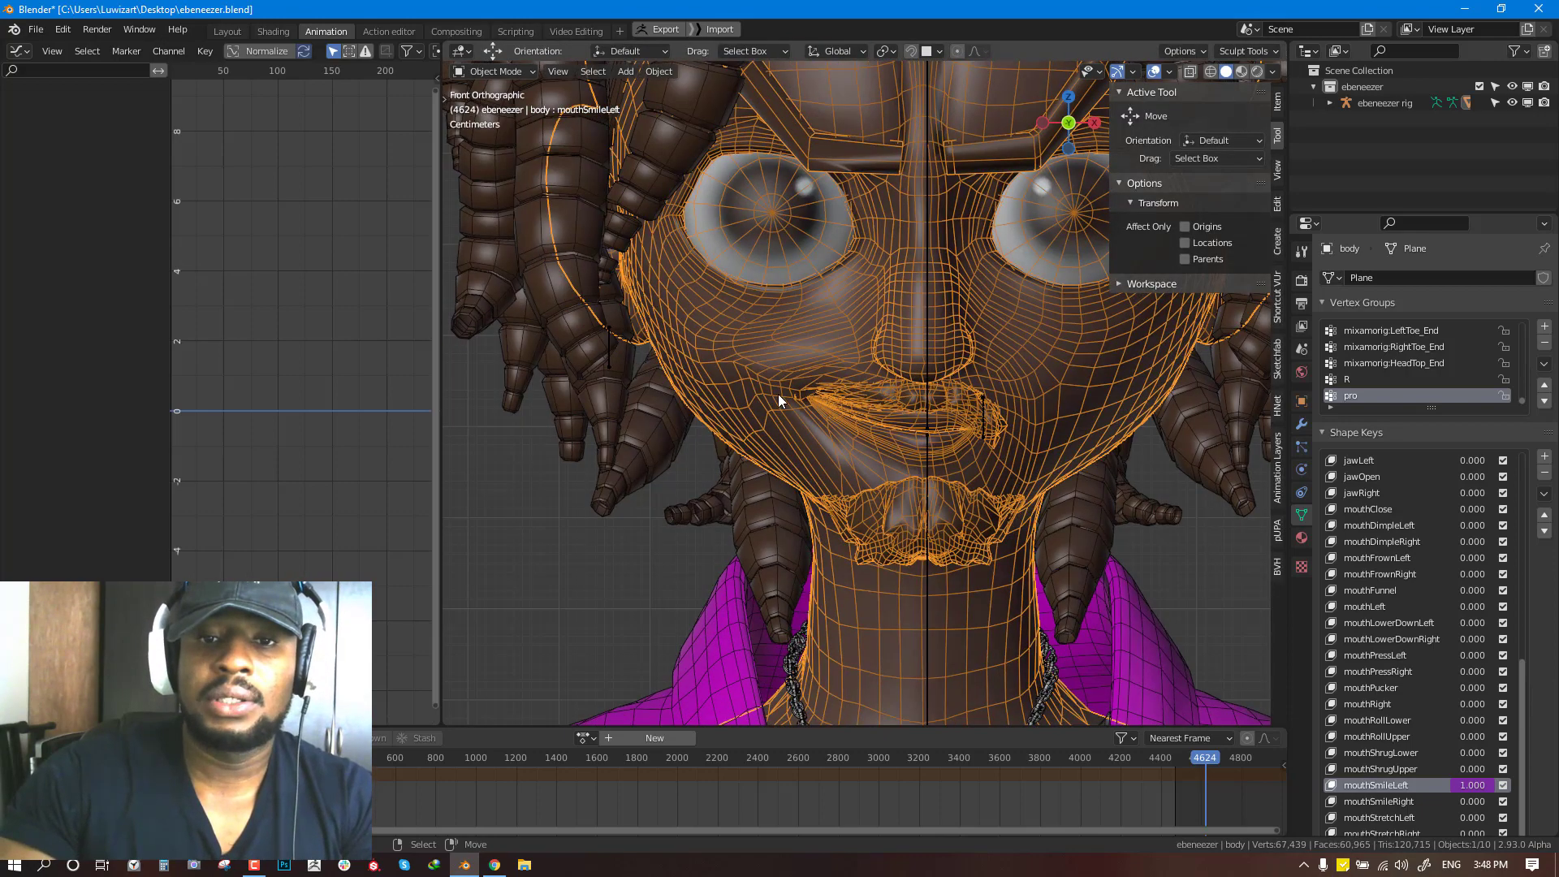
key(alt+a)
scroll(721, 394, down, 2)
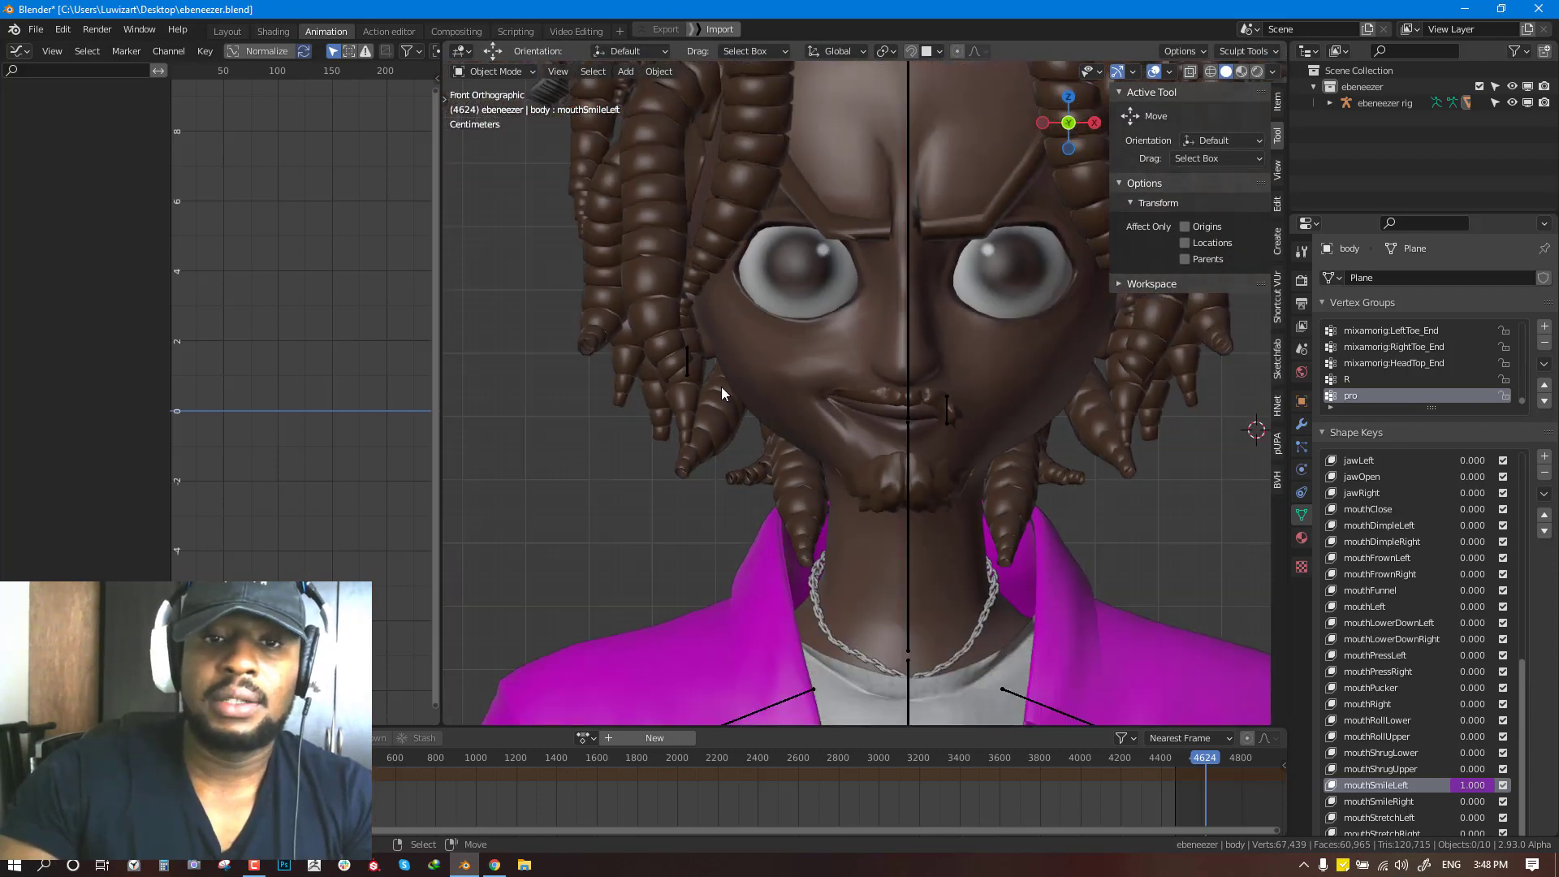
right_click(686, 360)
key(alt+g)
scroll(866, 392, up, 2)
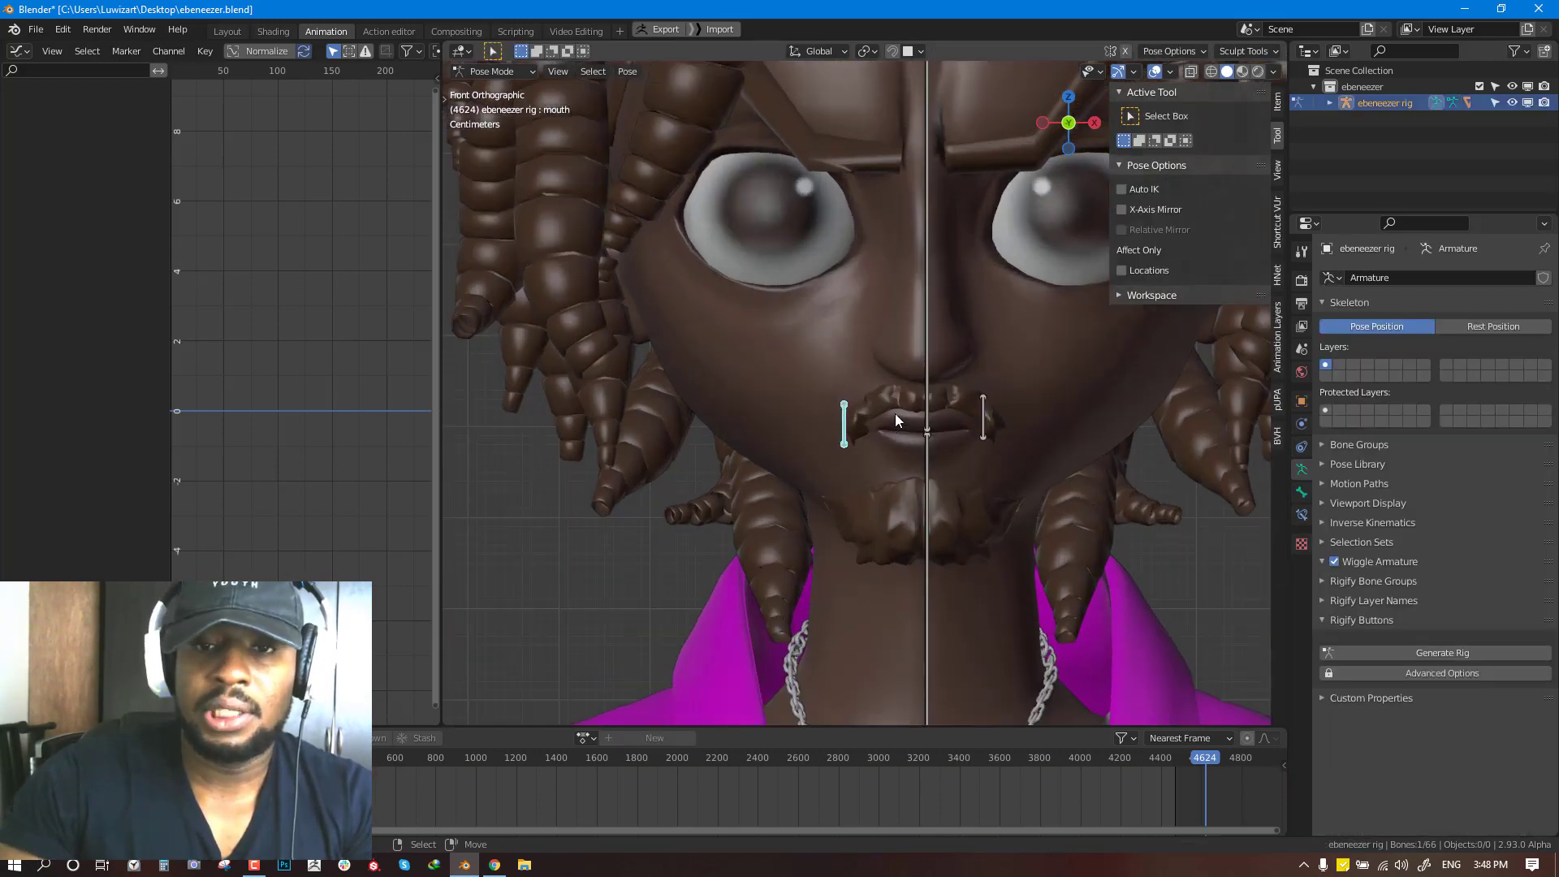
Test the sculpted smile by moving the mouth control bone, leaving it raised on the cheek below the eye
key(g)
right_click(796, 404)
middle_drag(797, 404, 853, 415)
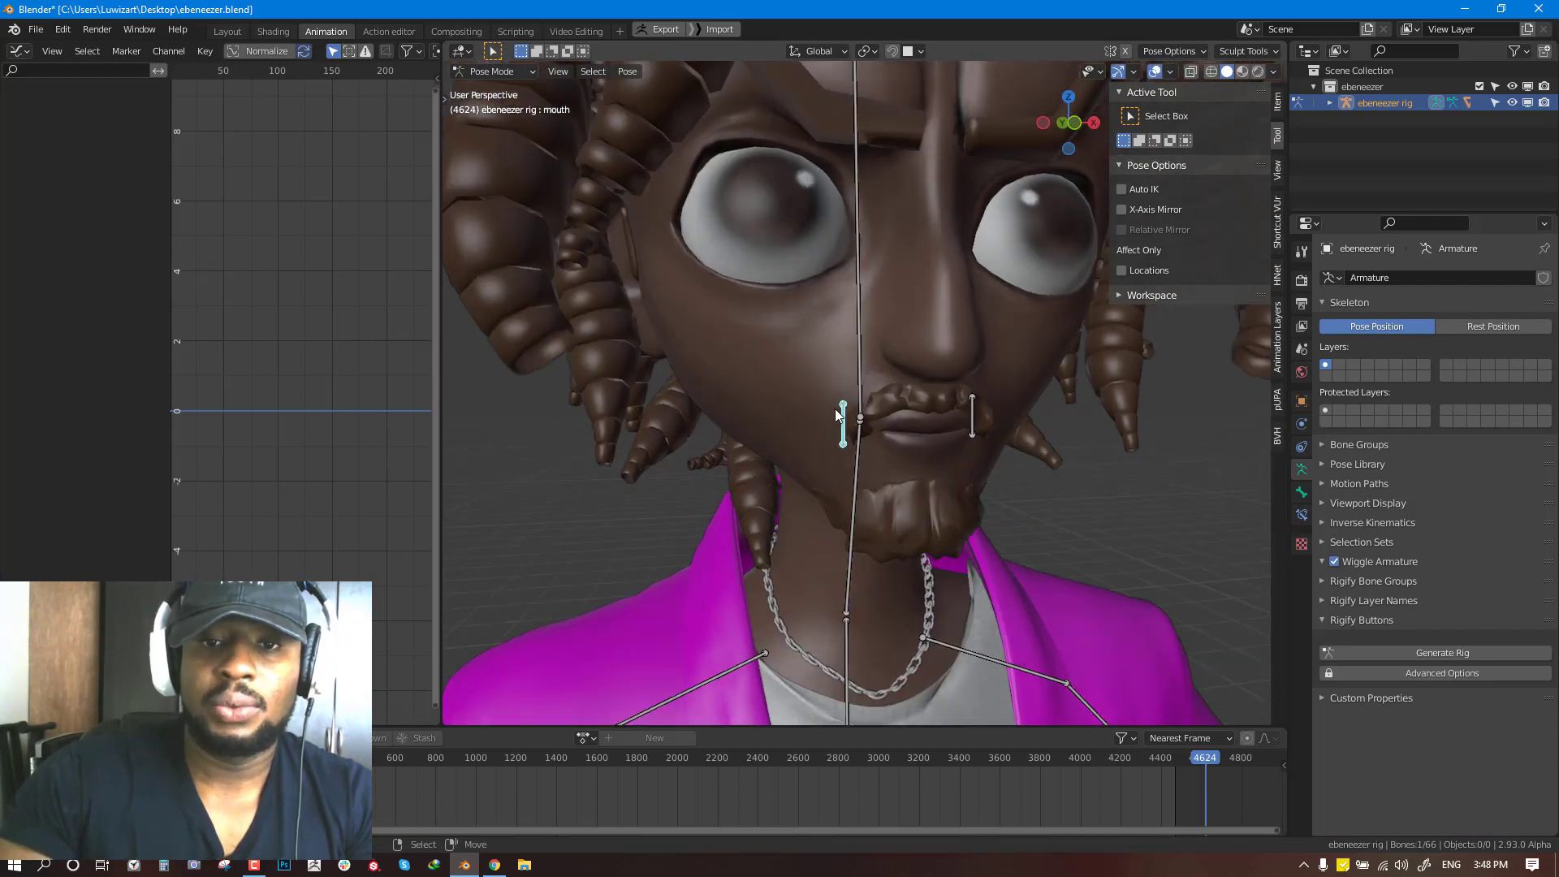
key(g)
right_click(763, 370)
middle_drag(767, 365, 807, 397)
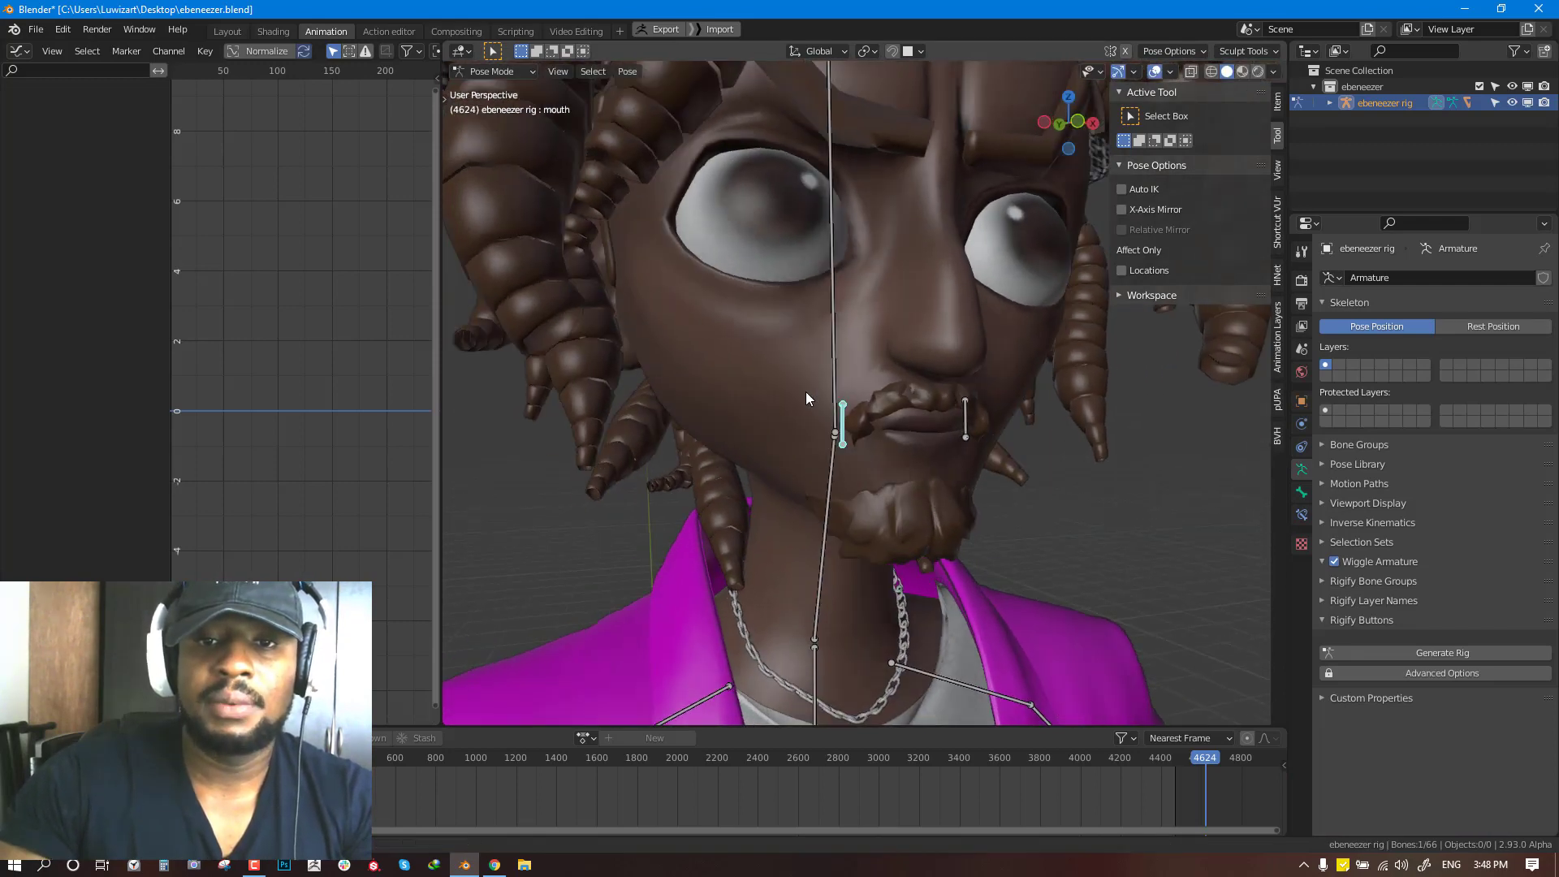
key(g)
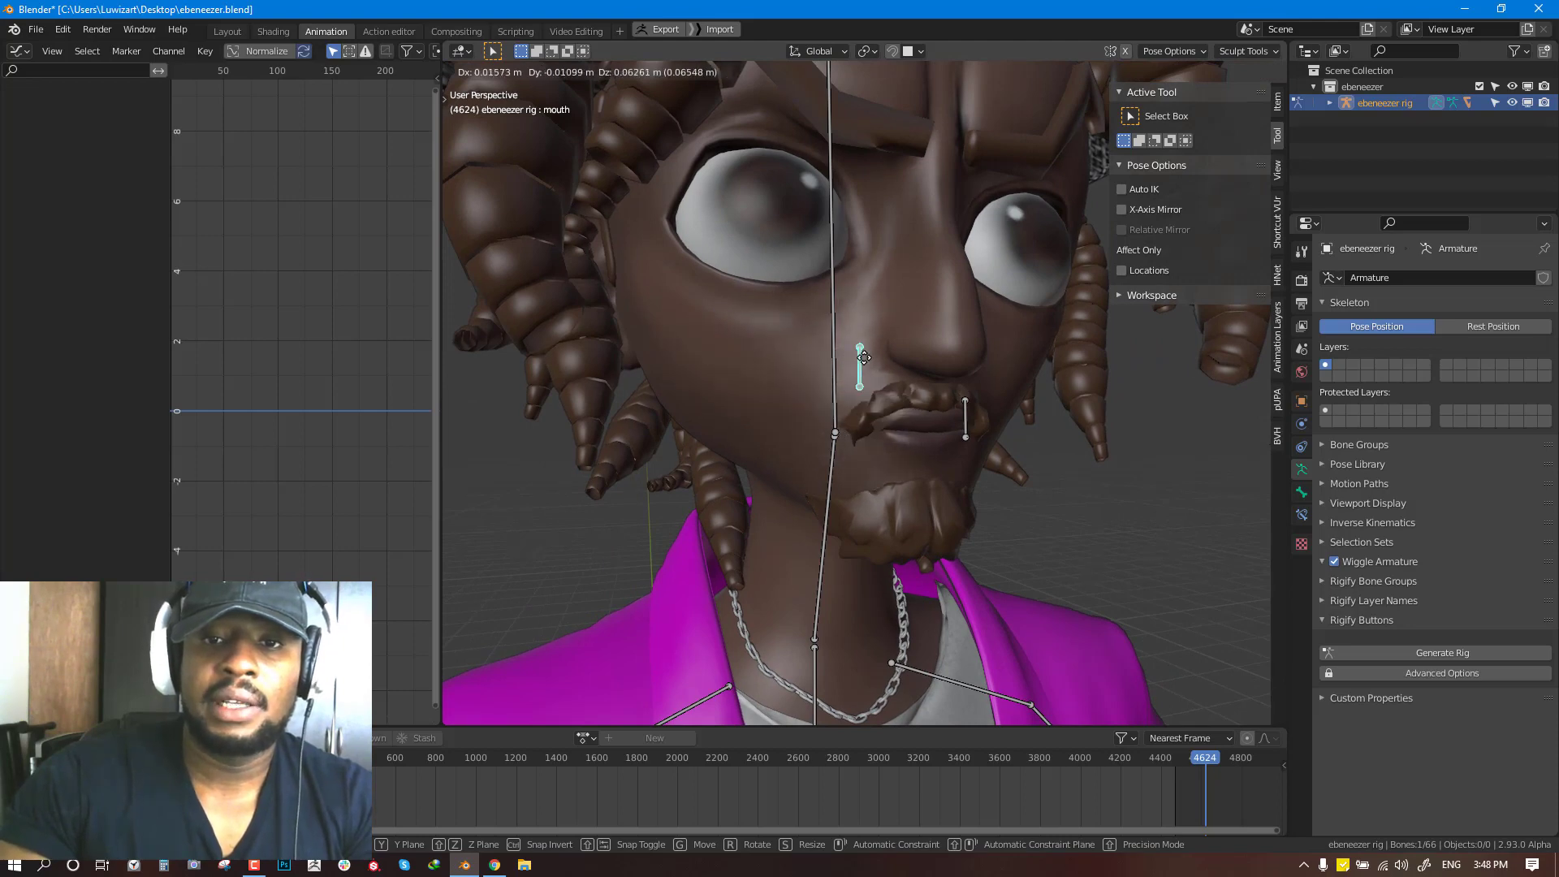
click(710, 313)
Put the body mesh back into Sculpt Mode and set the Slide Relax radius to 99 px
key(ctrl+Tab)
click(778, 338)
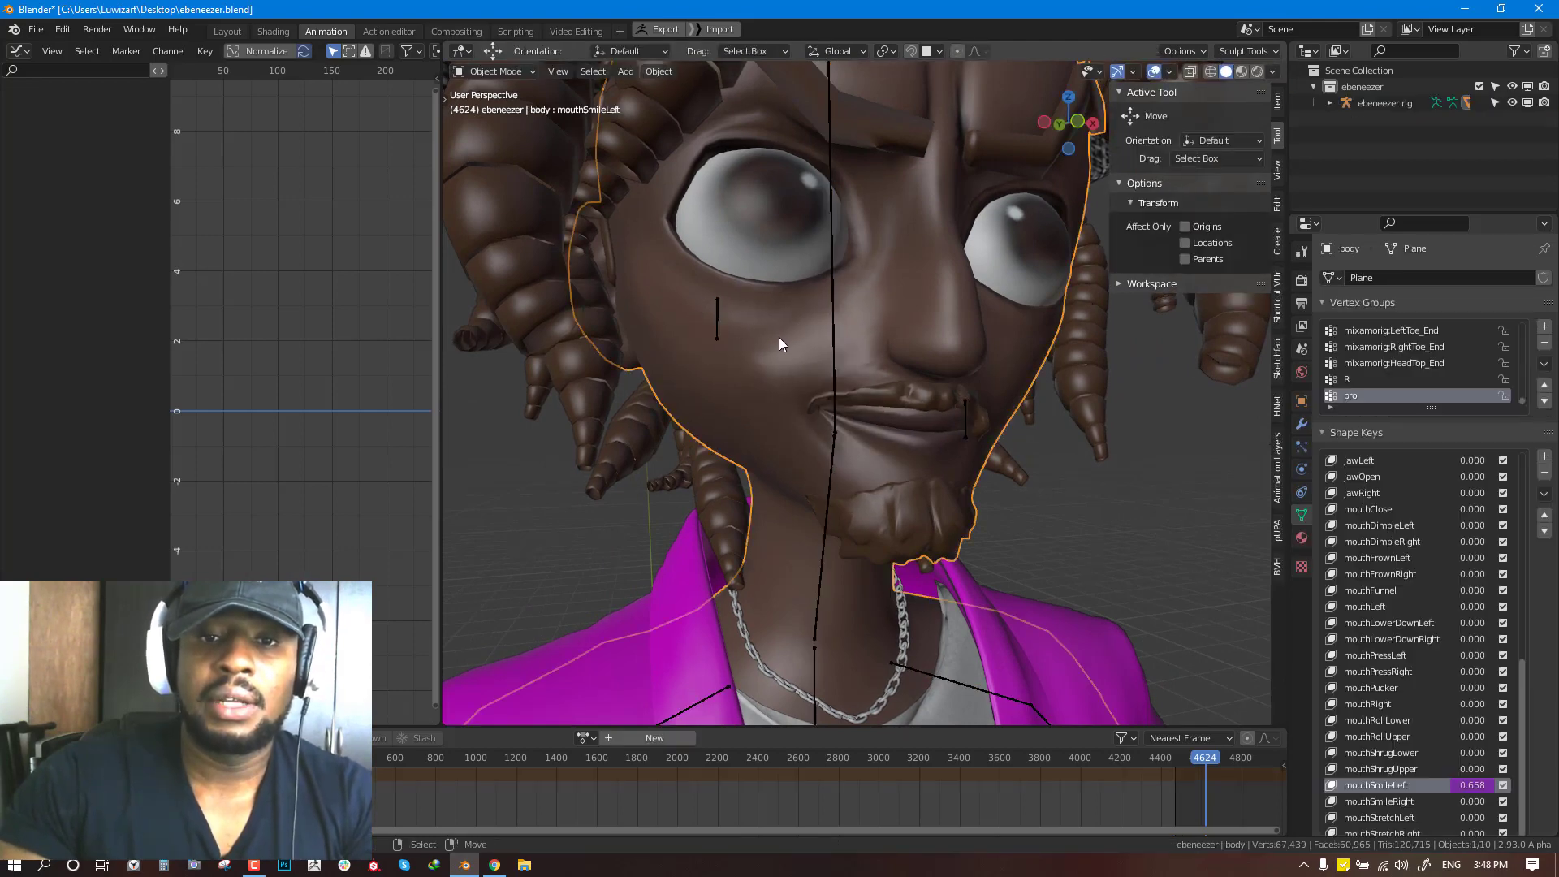
key(ctrl+Tab)
click(616, 242)
key(ctrl+Tab)
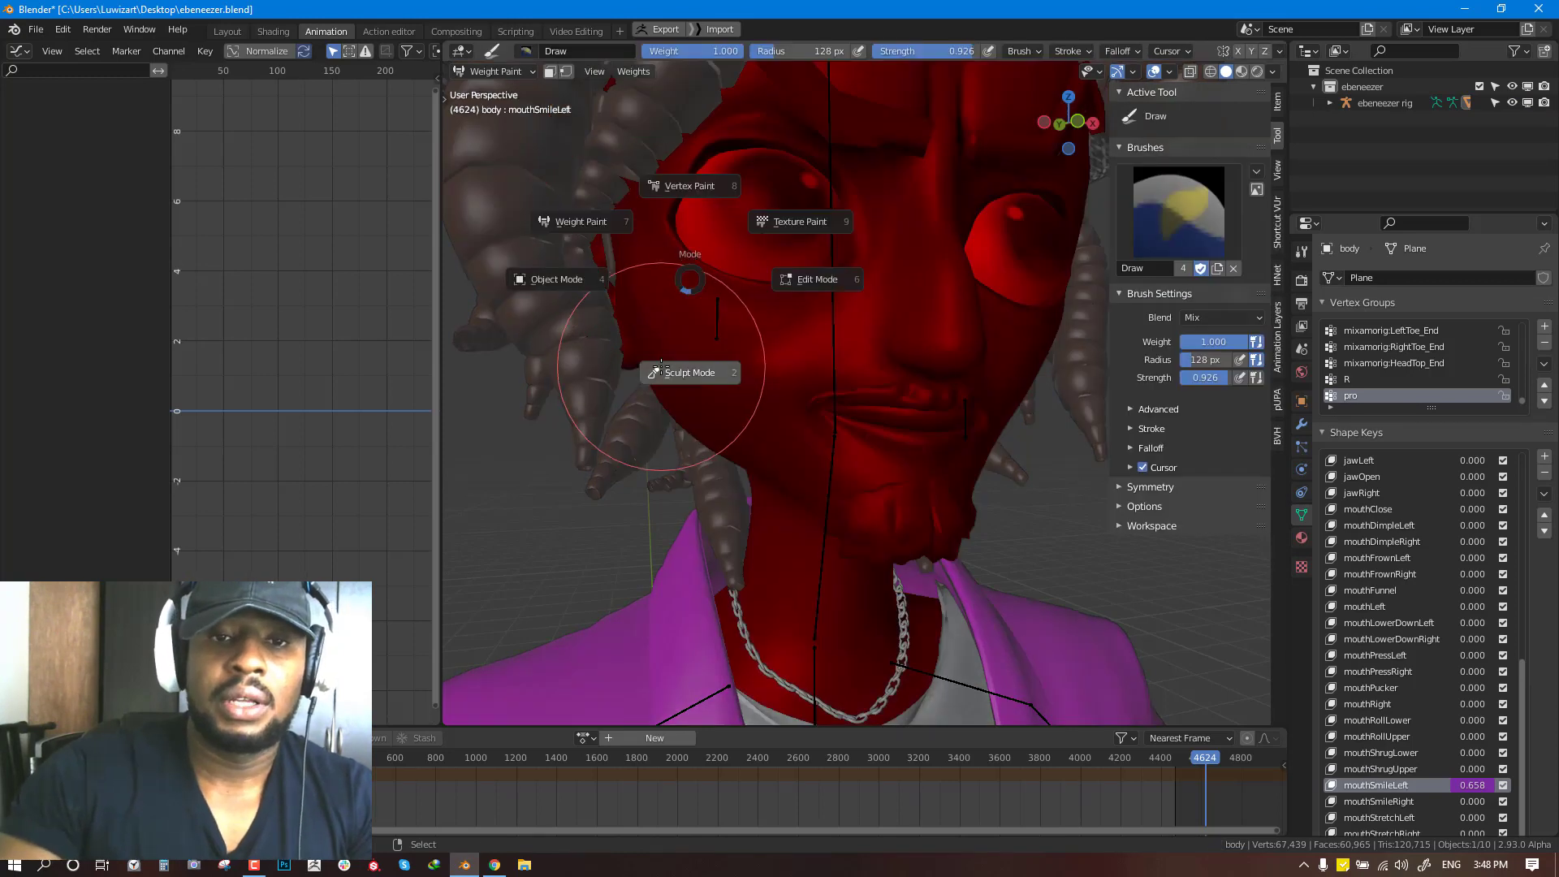
click(694, 313)
scroll(647, 238, up, 3)
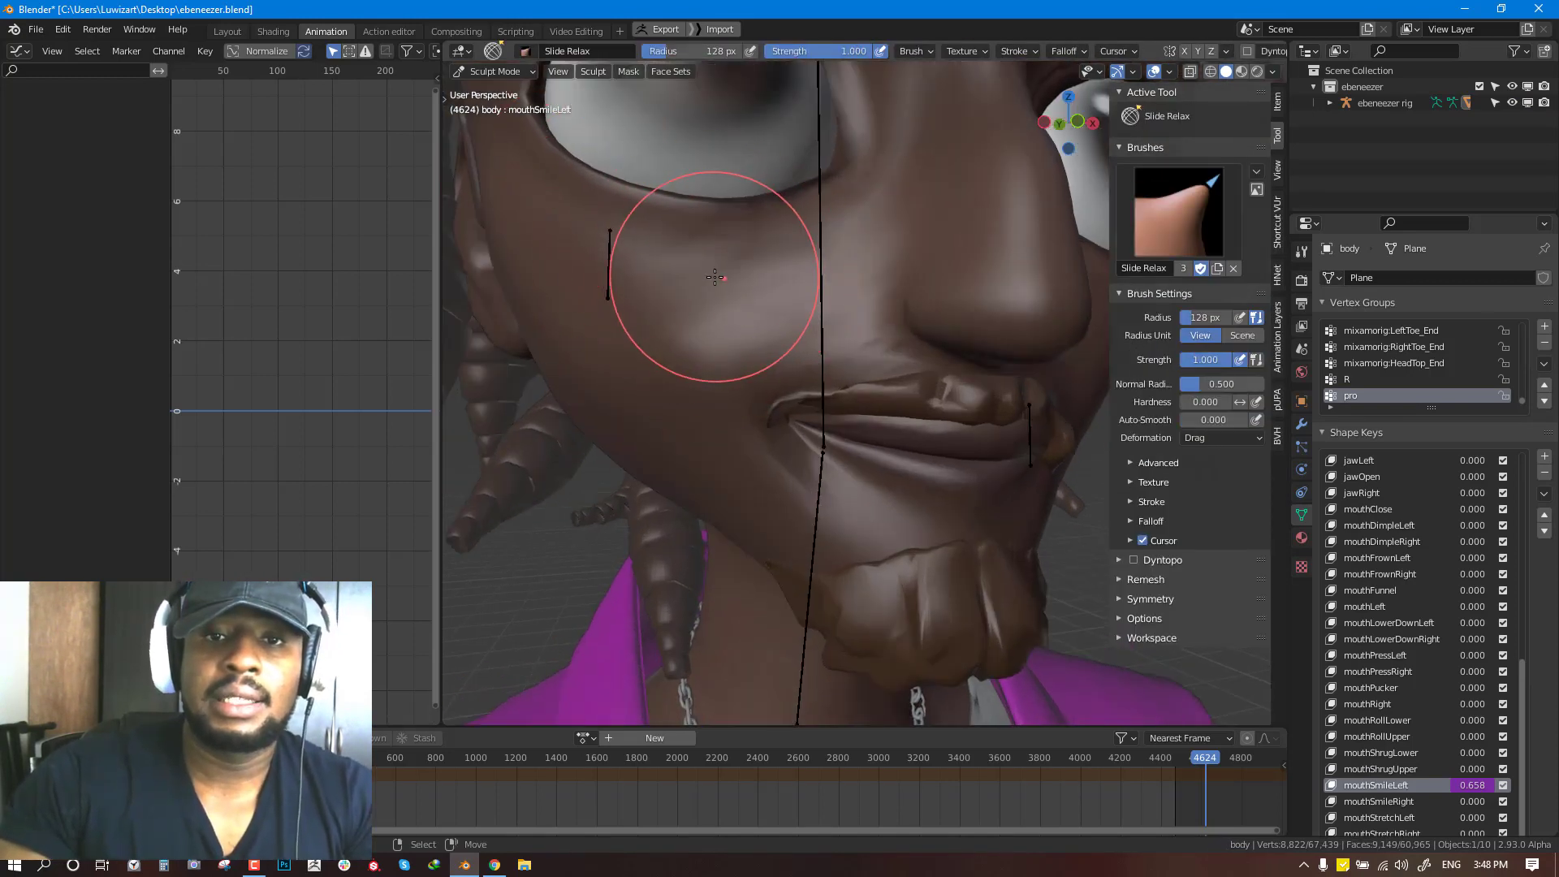
key(f)
click(674, 285)
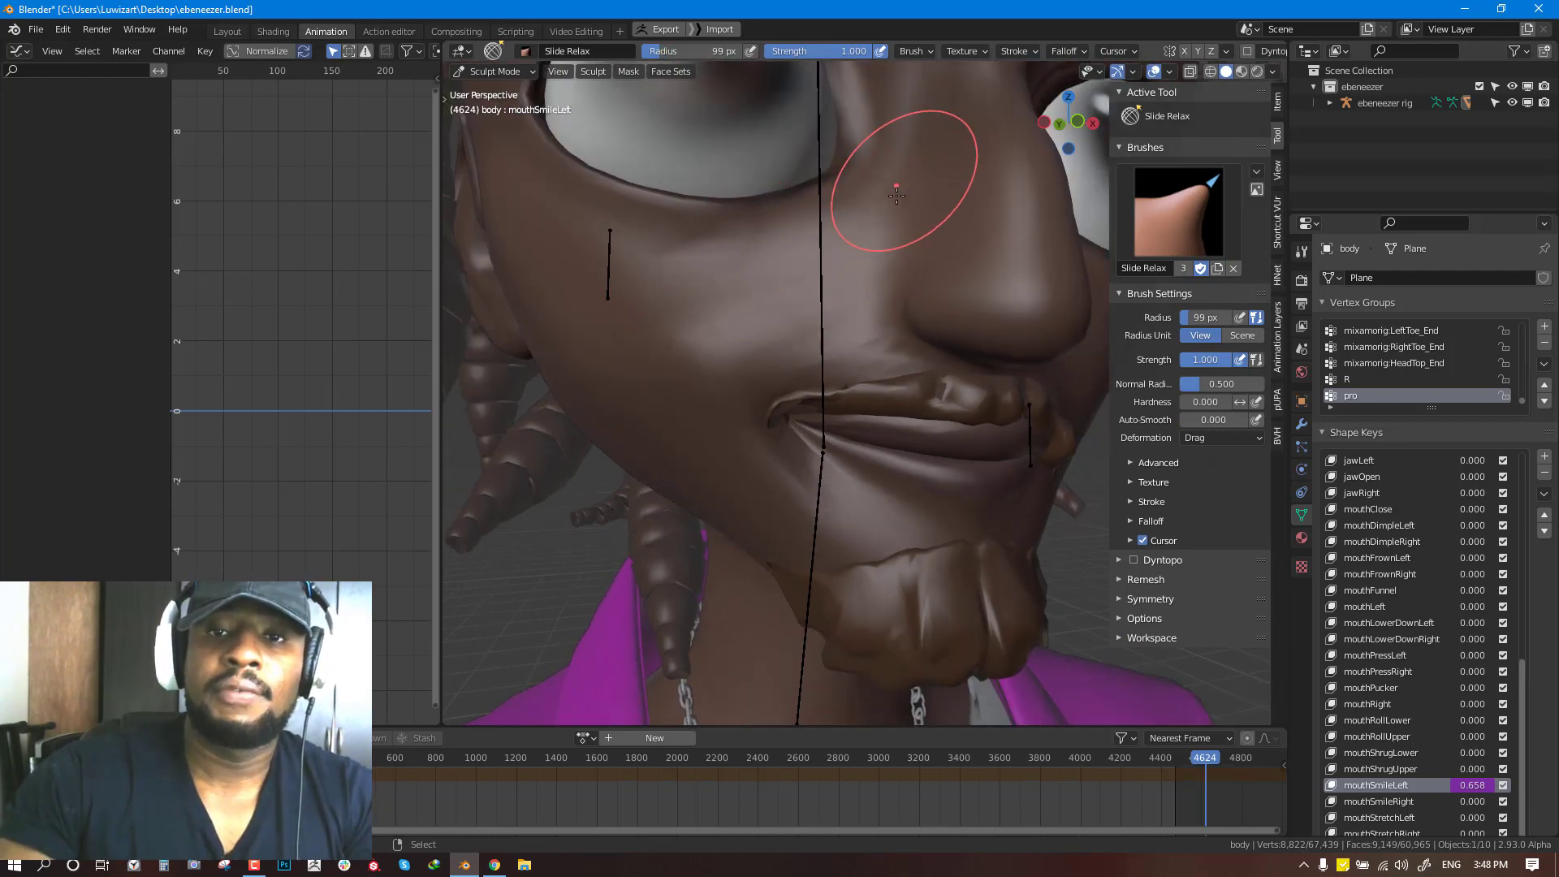
Examine the partly raised smile and the cheek shading from three-quarter, side and front views
shift+middle_drag(894, 158, 884, 255)
scroll(885, 255, down, 2)
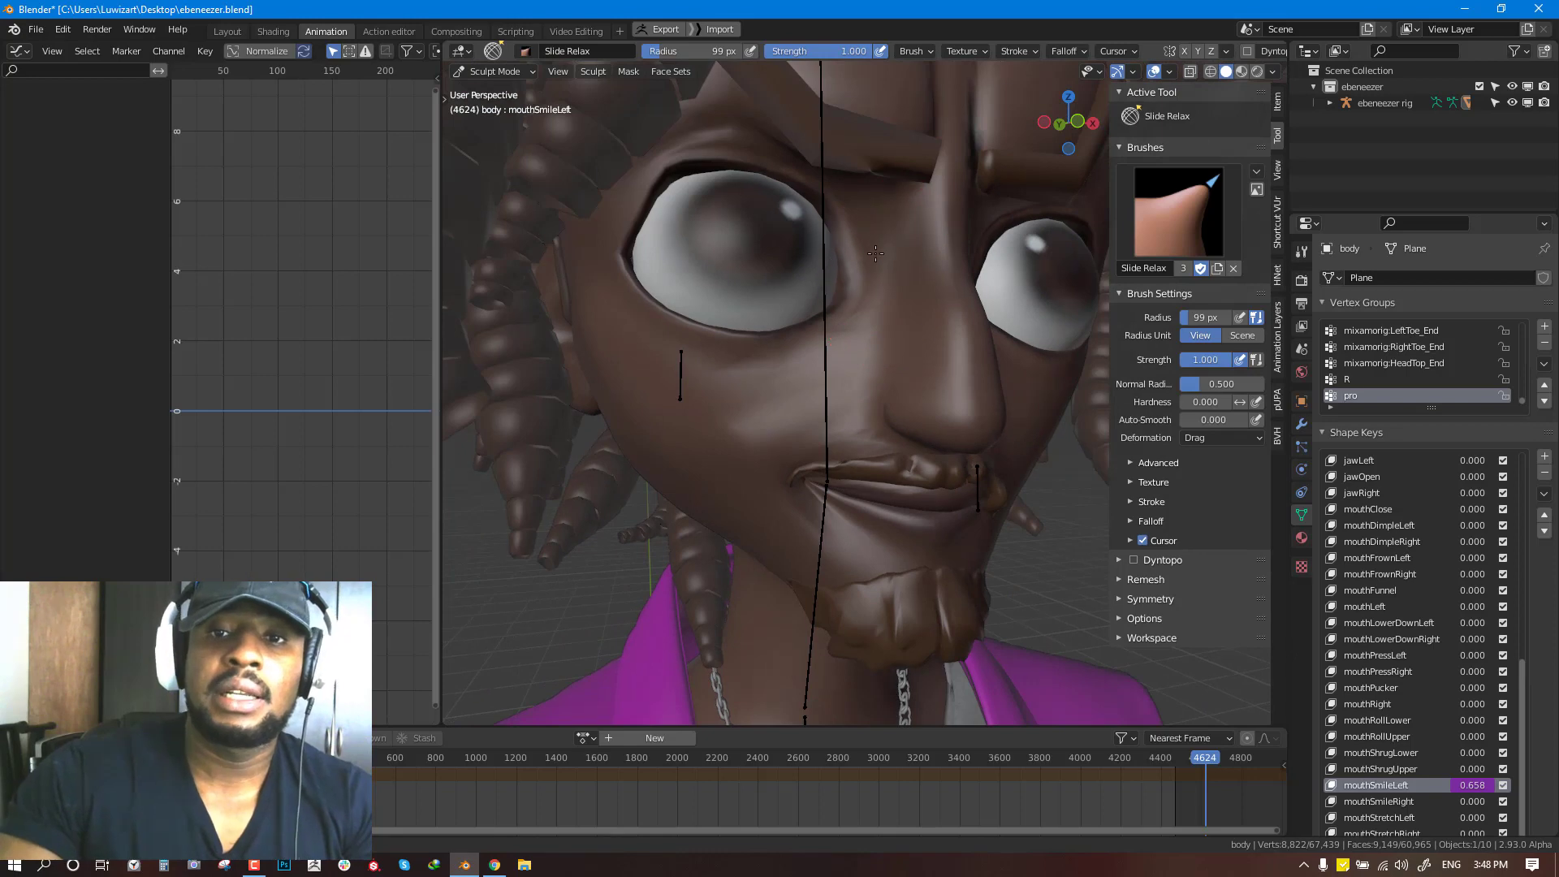
shift+middle_drag(888, 313, 869, 406)
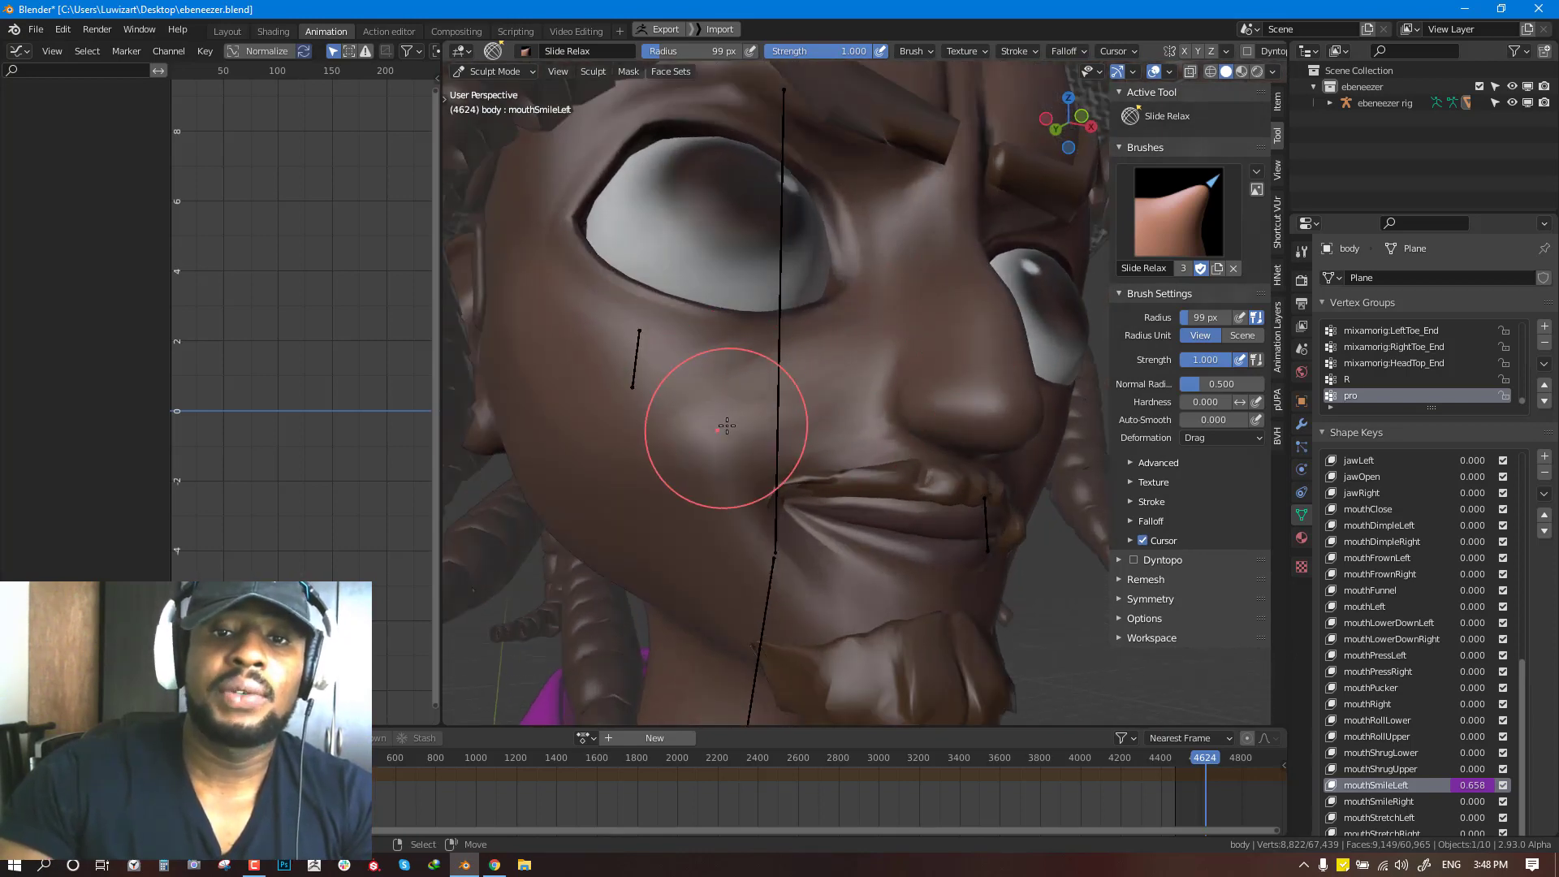
mouse_move(679, 406)
middle_down()
mouse_move(723, 453)
mouse_move(752, 330)
mouse_move(756, 419)
middle_up()
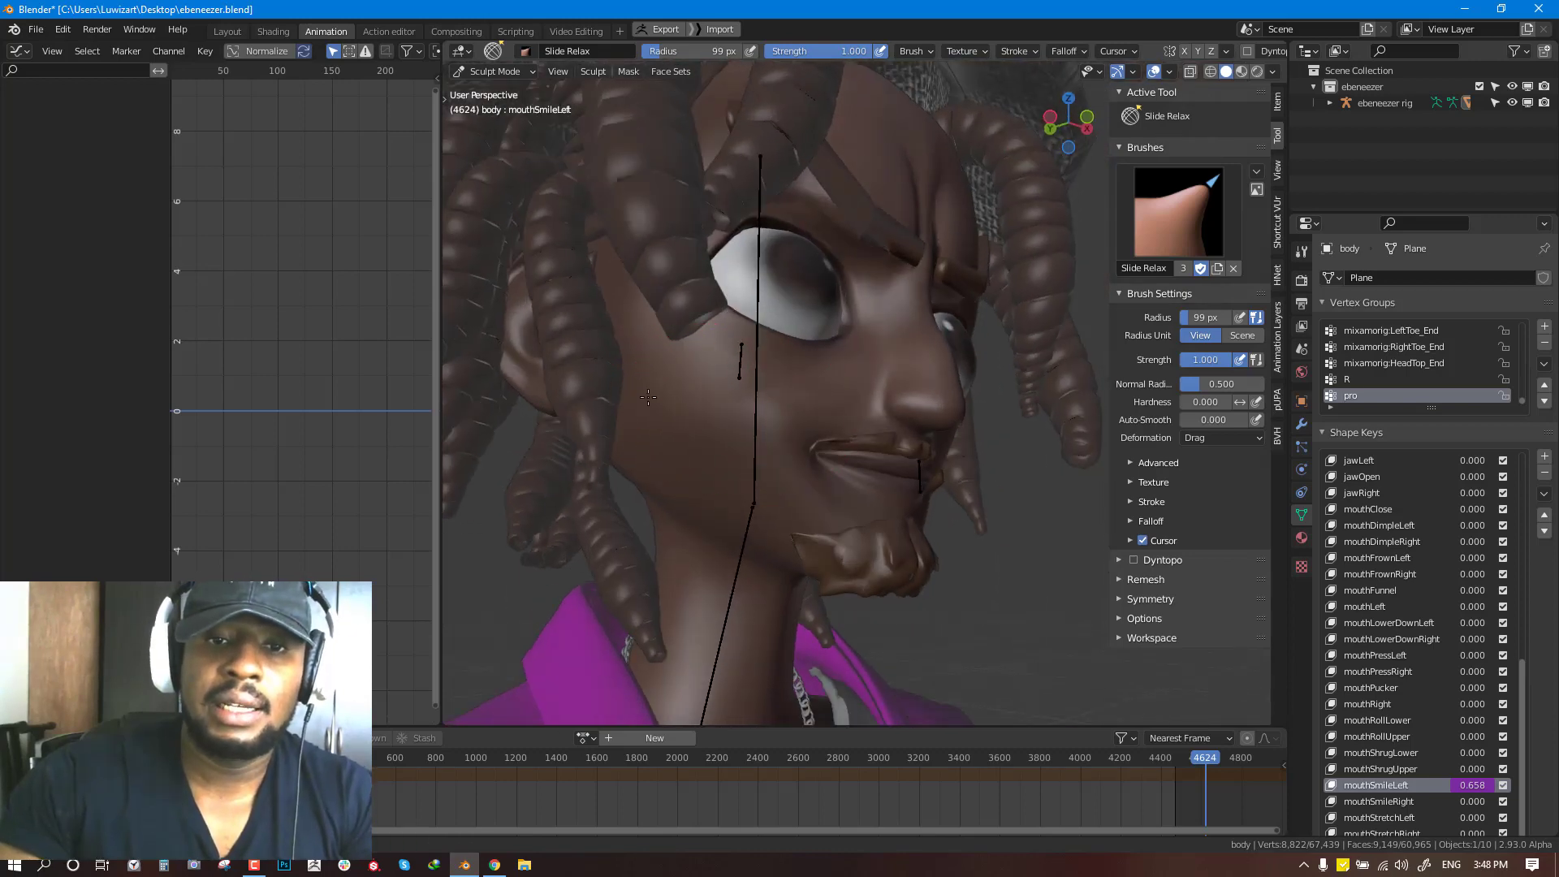
mouse_move(659, 353)
middle_down()
mouse_move(610, 290)
mouse_move(742, 348)
mouse_move(872, 339)
middle_up()
key(KP_1)
scroll(909, 376, up, 7)
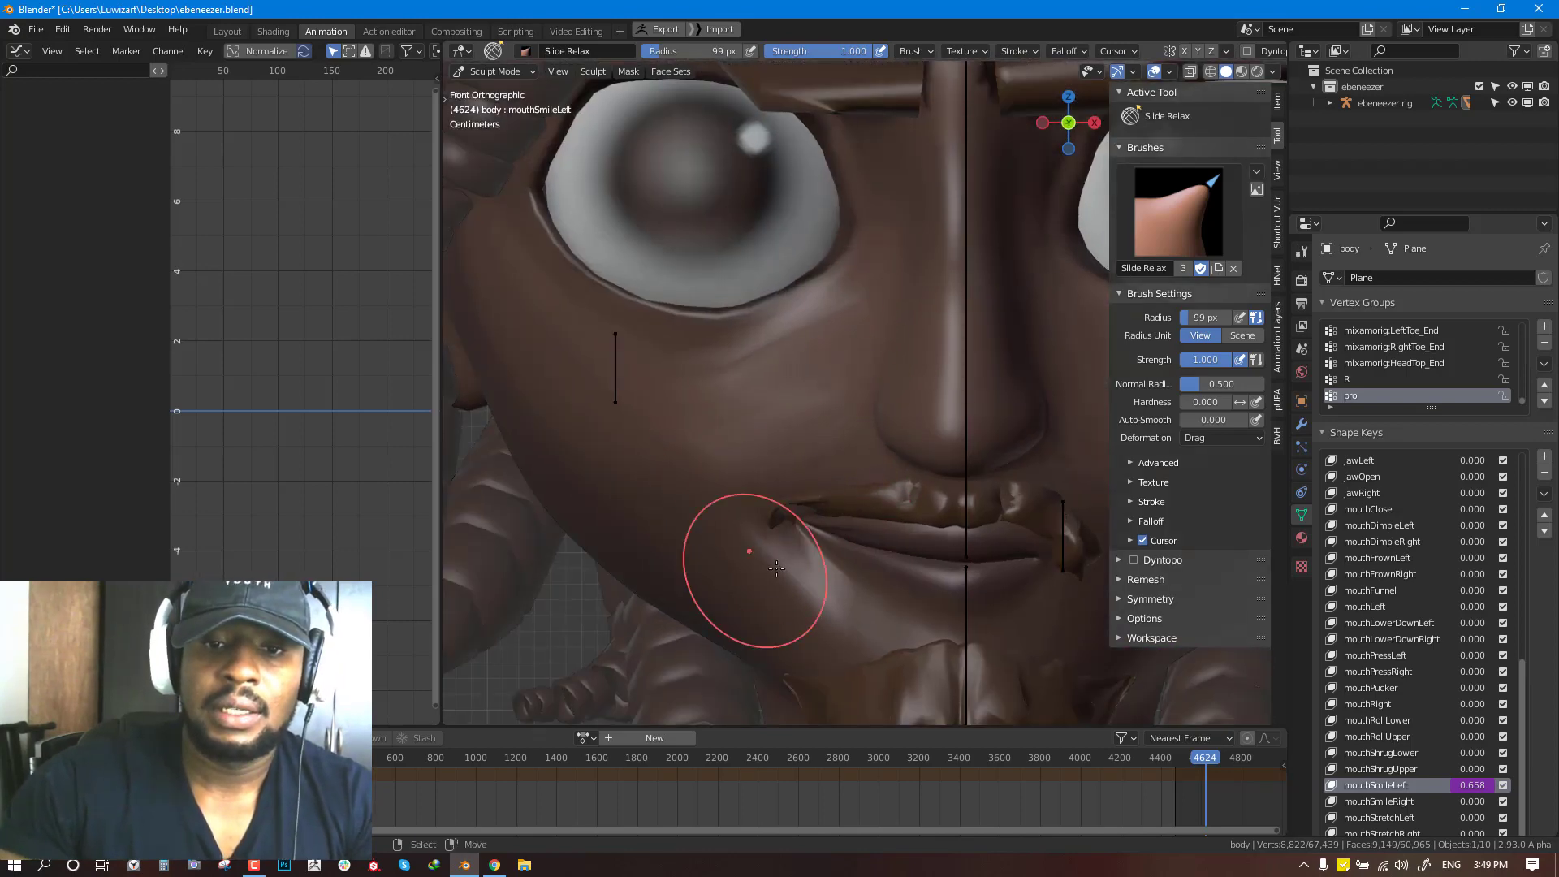
Leave Sculpt Mode, select the rig's mouth control bone and clear its location
key(ctrl+Tab)
click(723, 407)
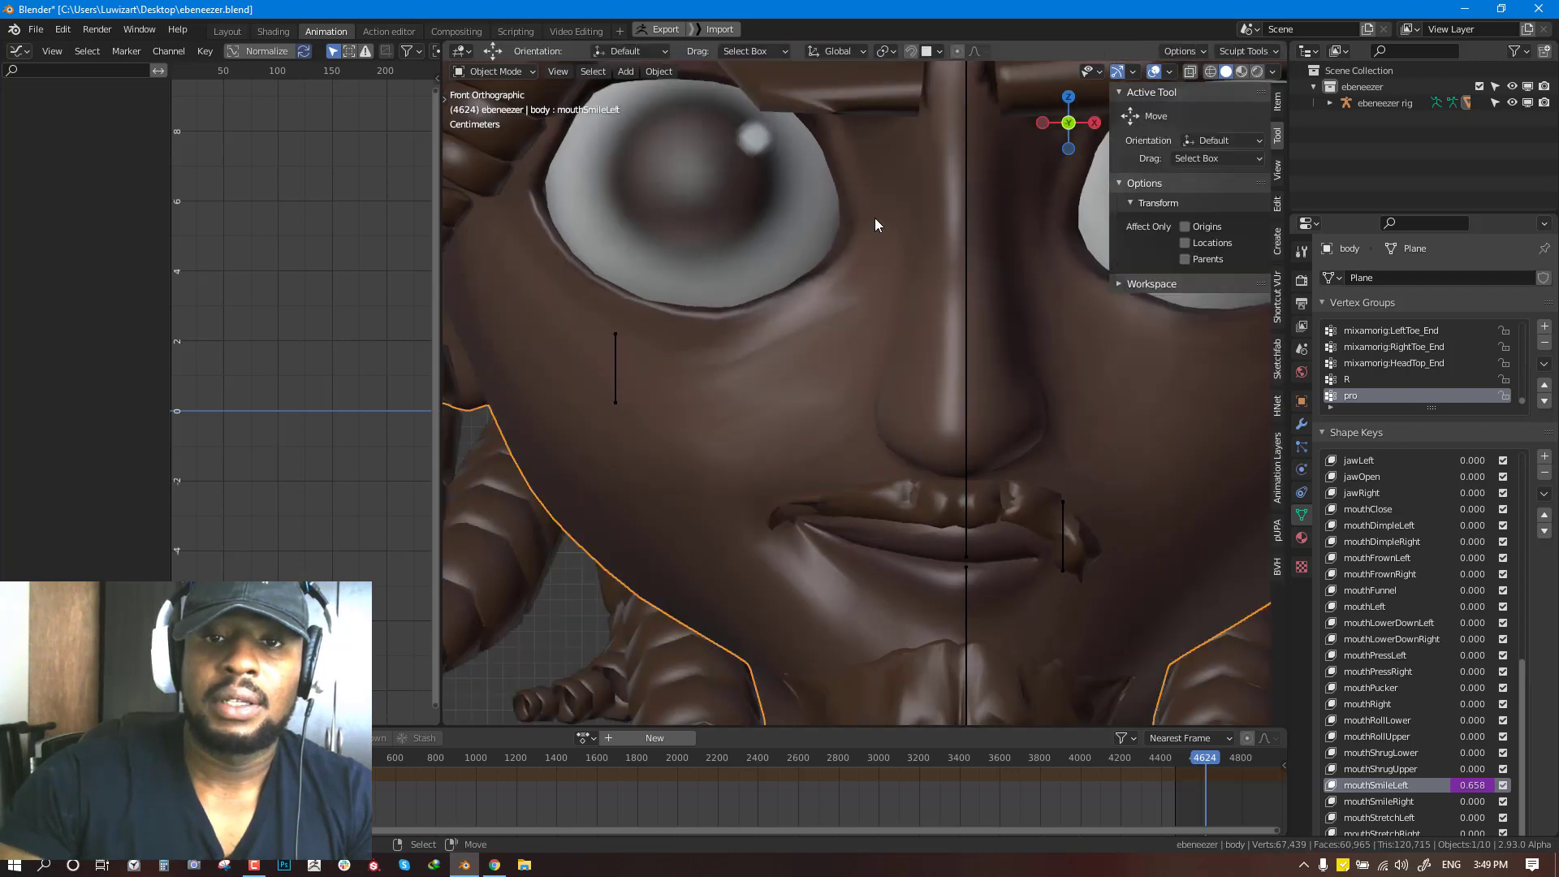
right_click(616, 377)
right_click(614, 377)
key(ctrl+Tab)
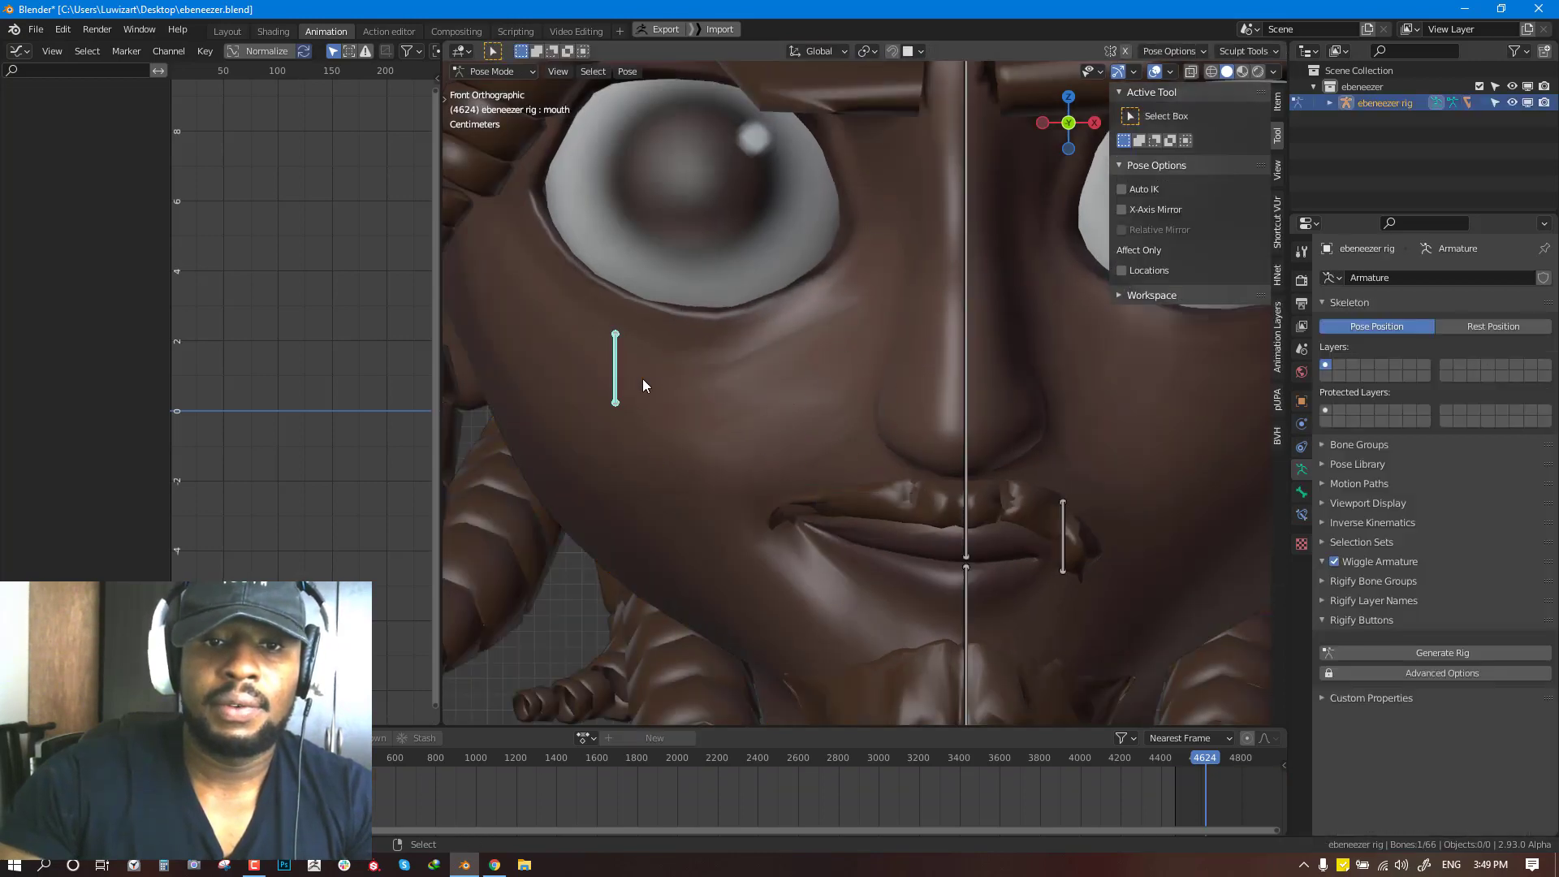
scroll(670, 379, down, 2)
key(alt+g)
Try out the smile by moving the mouth control bone outward and up across the cheek
key(g)
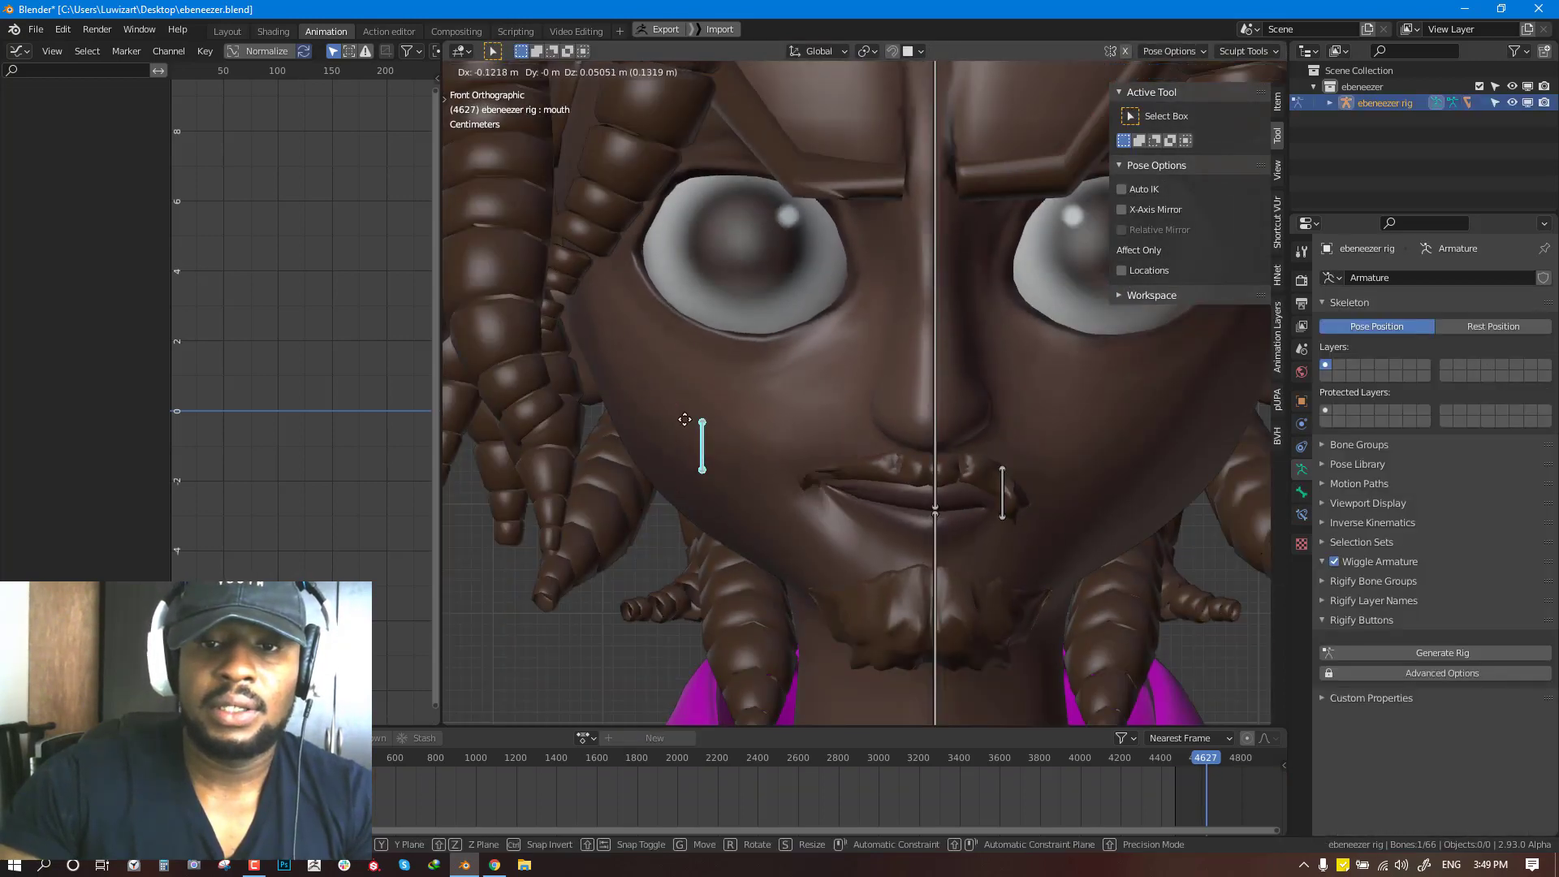
right_click(689, 428)
middle_drag(794, 465, 860, 467)
key(g)
click(773, 444)
key(g)
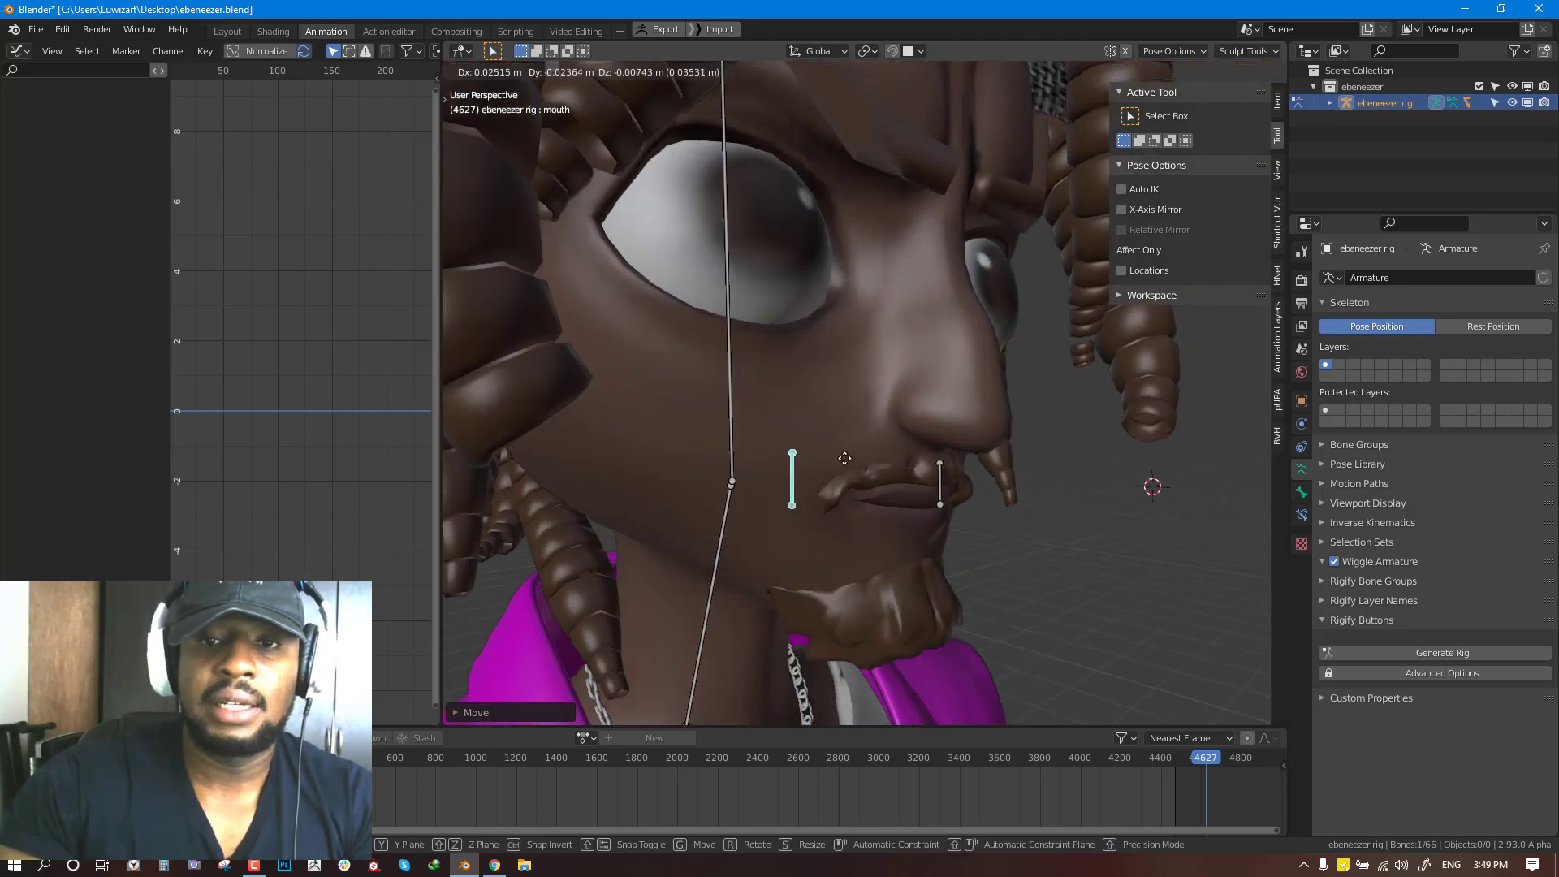
click(772, 421)
Undo the test moves of the mouth control bone and try moving it once more from a three-quarter view
middle_drag(832, 431, 842, 490)
key(ctrl+z)
key(ctrl+z)
key(g)
key(g)
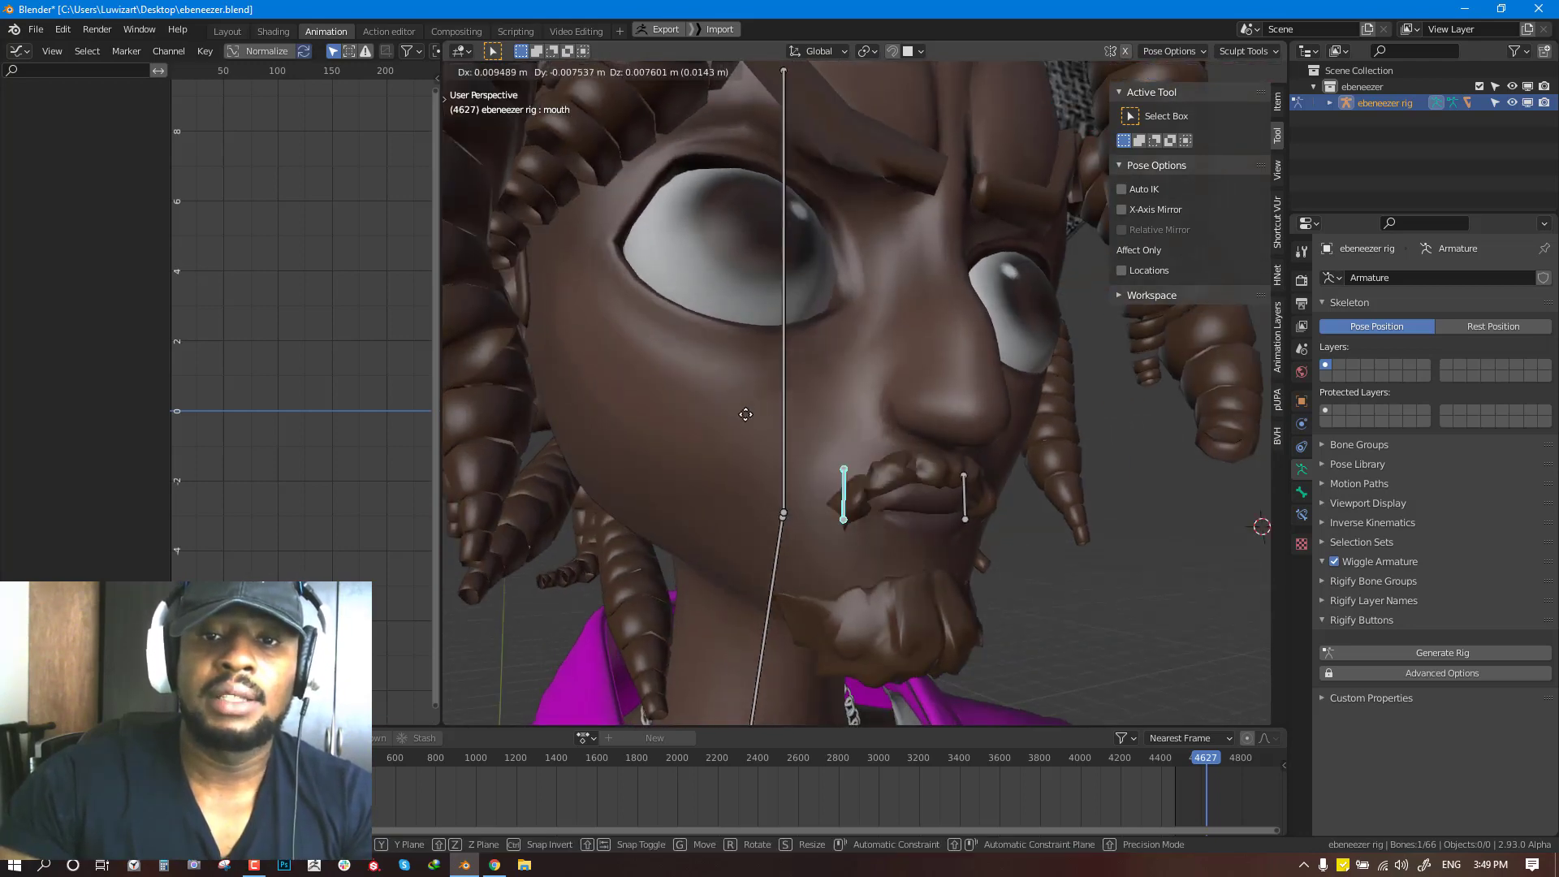
key(Escape)
middle_drag(787, 412, 839, 403)
scroll(840, 403, down, 5)
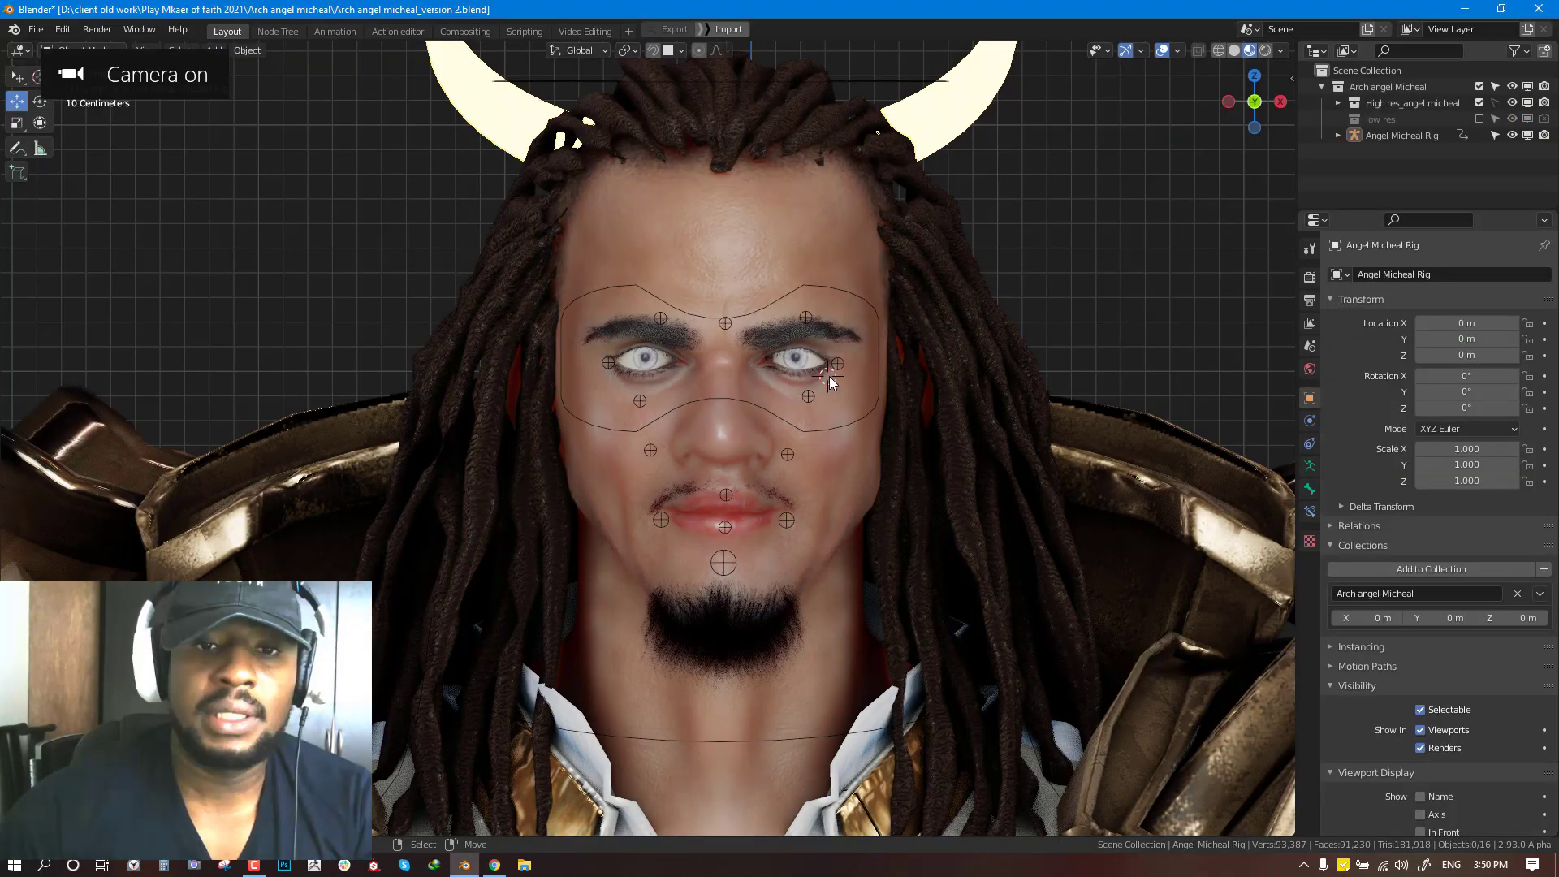
Examine the Arch angel Micheal character's head and facial controls from an angle and from the front
middle_drag(830, 376, 767, 397)
scroll(680, 391, up, 1)
key(KP_1)
scroll(768, 397, down, 3)
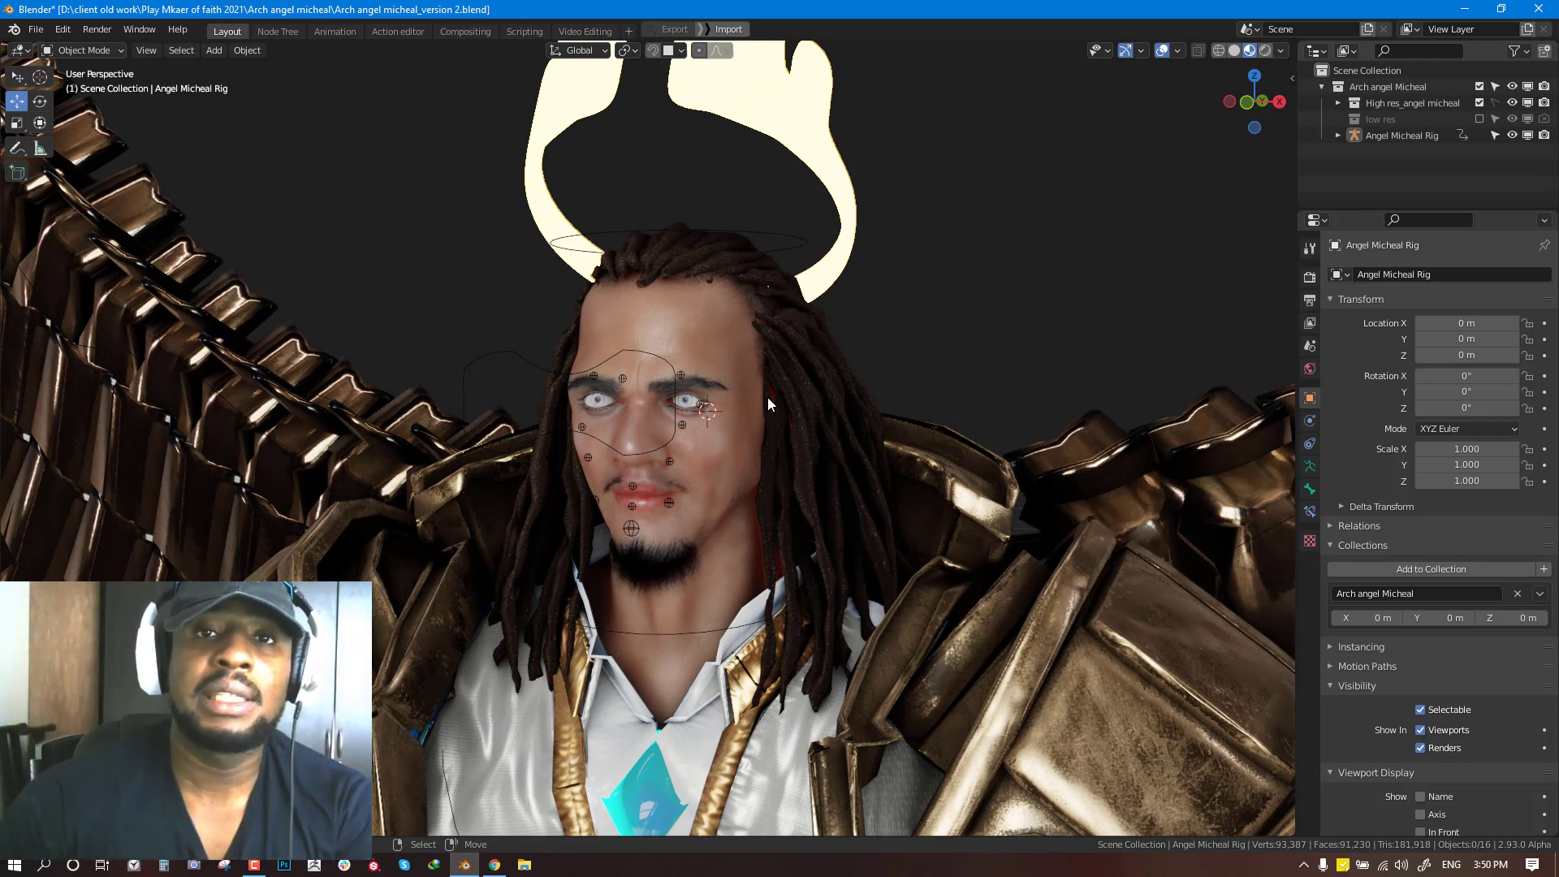
Select the Angel Micheal Rig and enter Pose Mode with the face framed in front orthographic view
scroll(780, 561, up, 3)
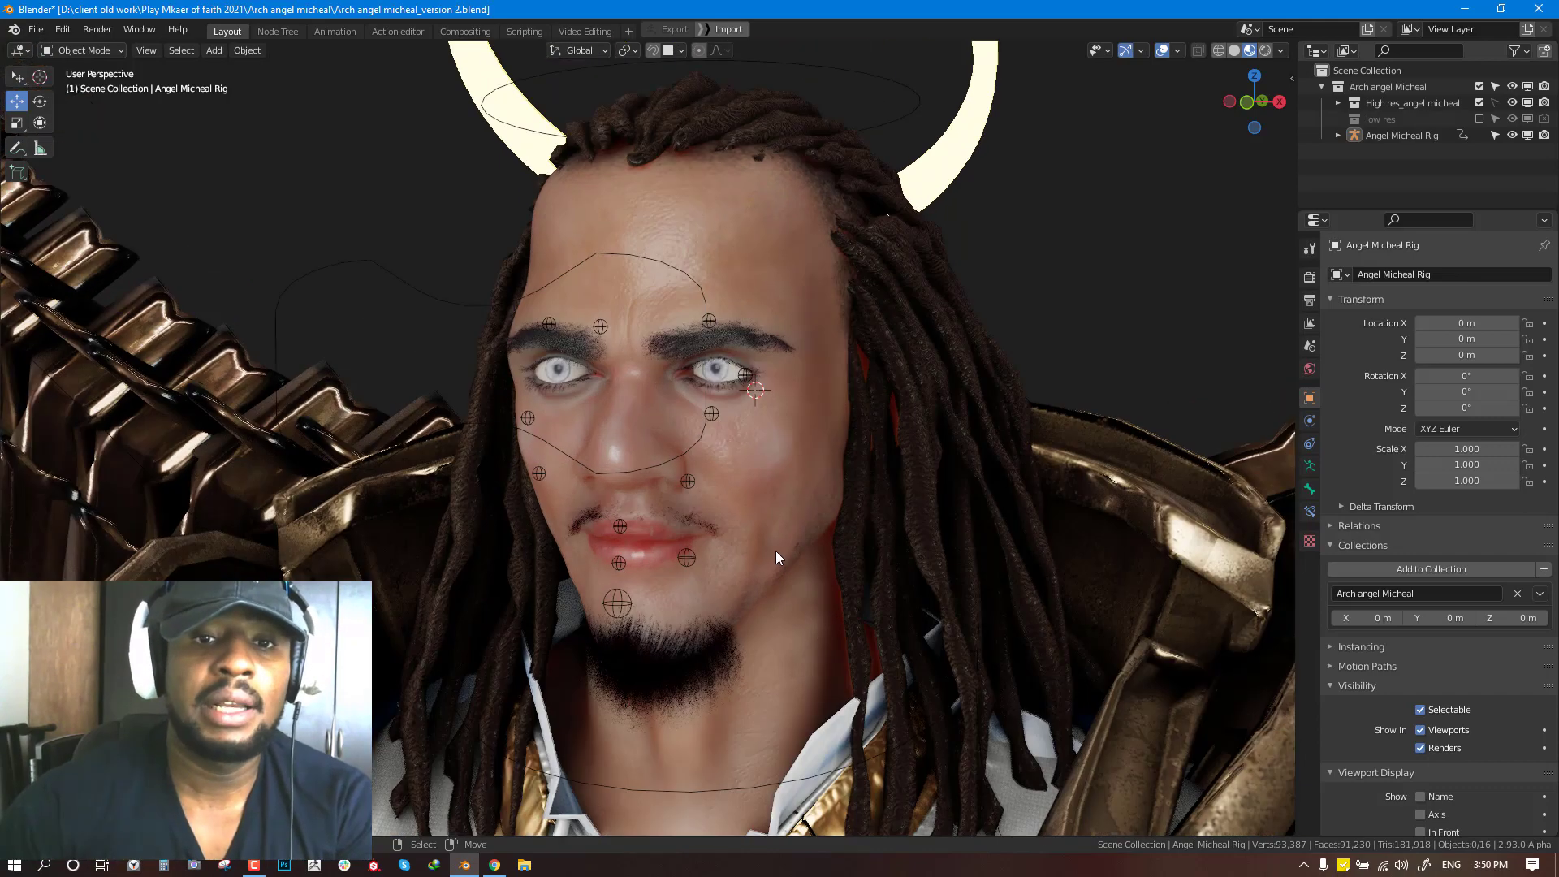
middle_drag(777, 551, 807, 550)
scroll(808, 550, down, 3)
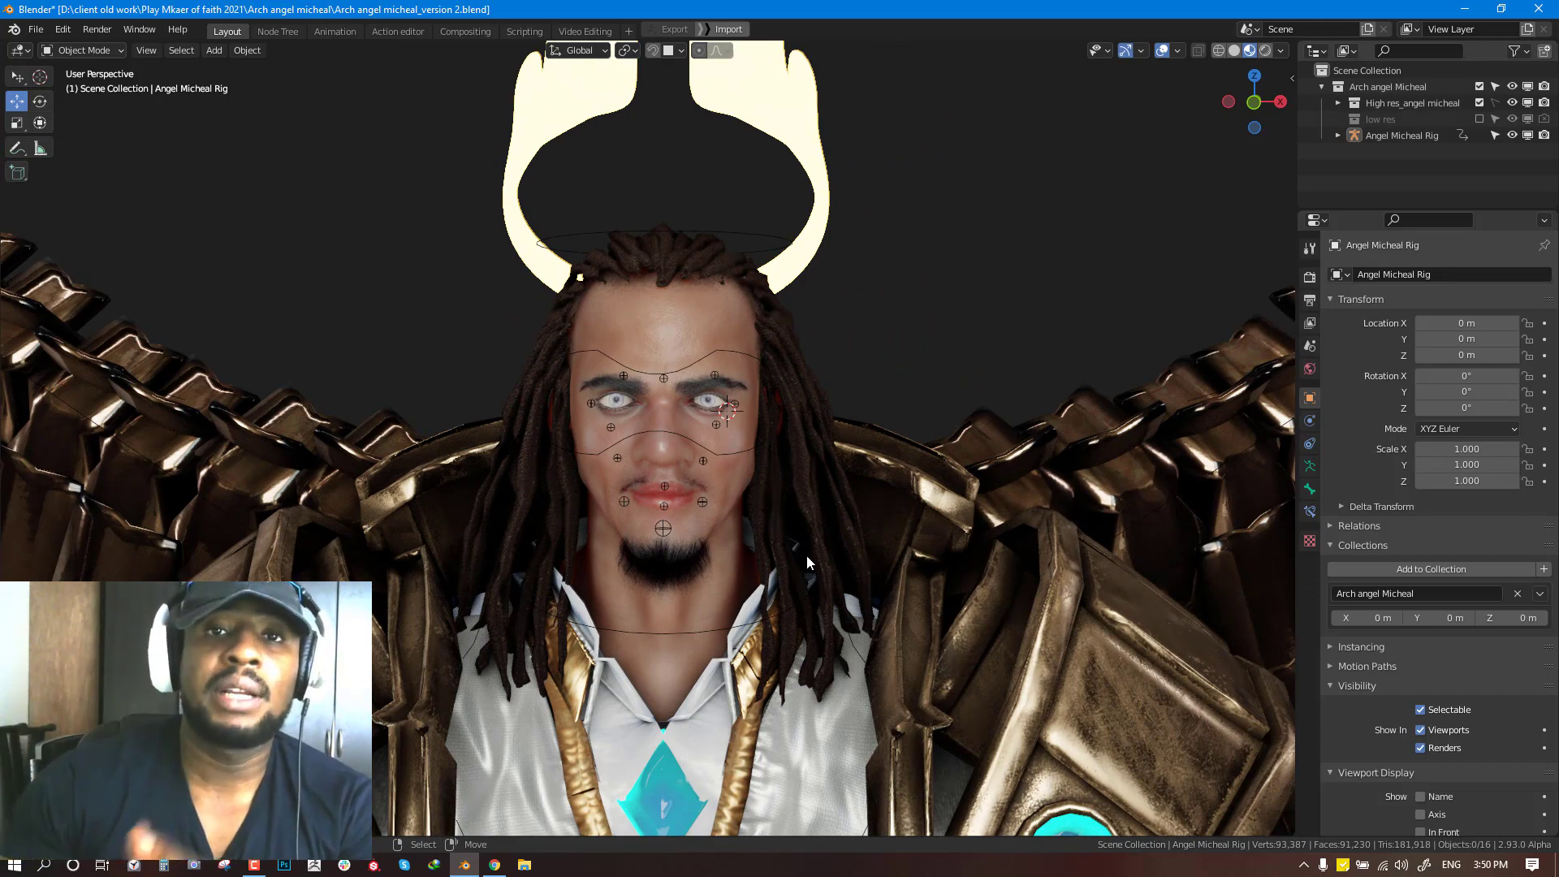
key(KP_1)
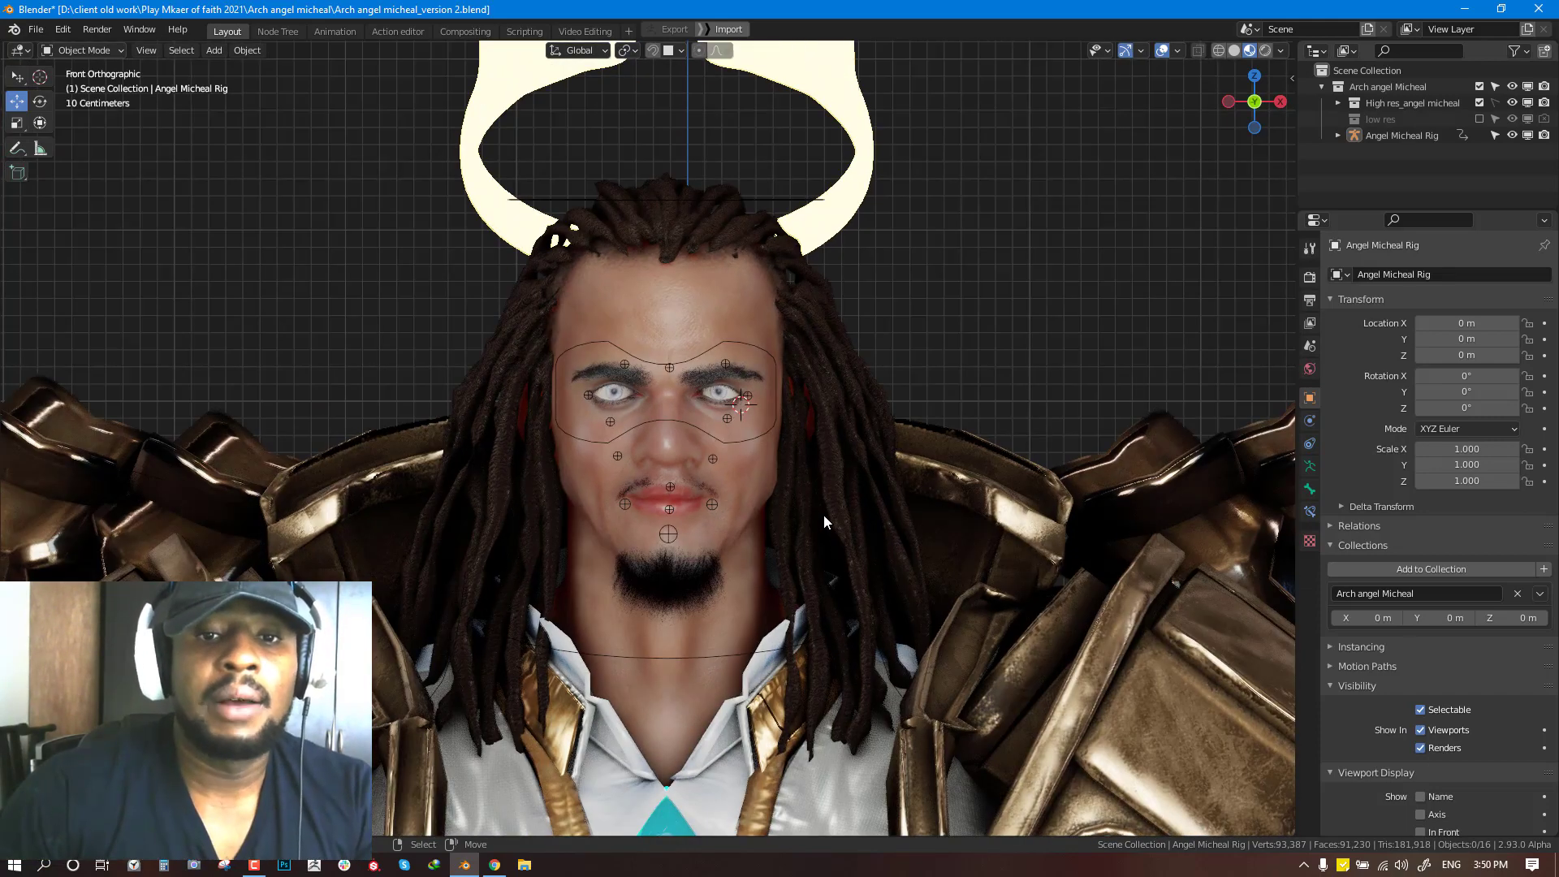
scroll(749, 456, up, 2)
click(732, 517)
key(ctrl+Tab)
scroll(734, 514, up, 3)
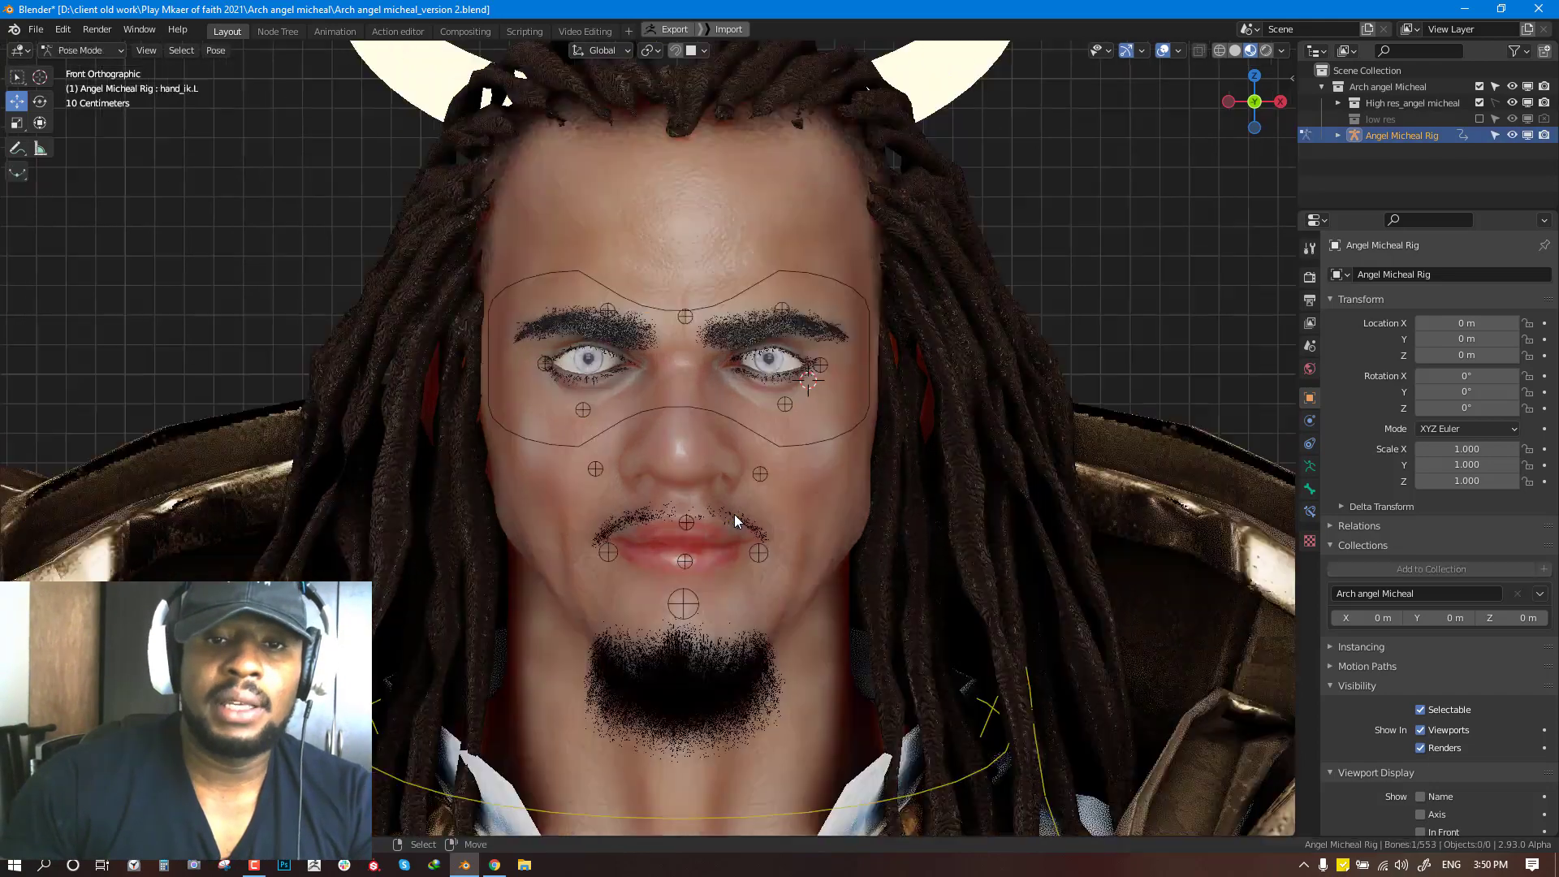
Go through the face controls down to the chin and try moving the jaw control bone up towards the mouth corner
click(697, 290)
shift+middle_drag(698, 294, 698, 323)
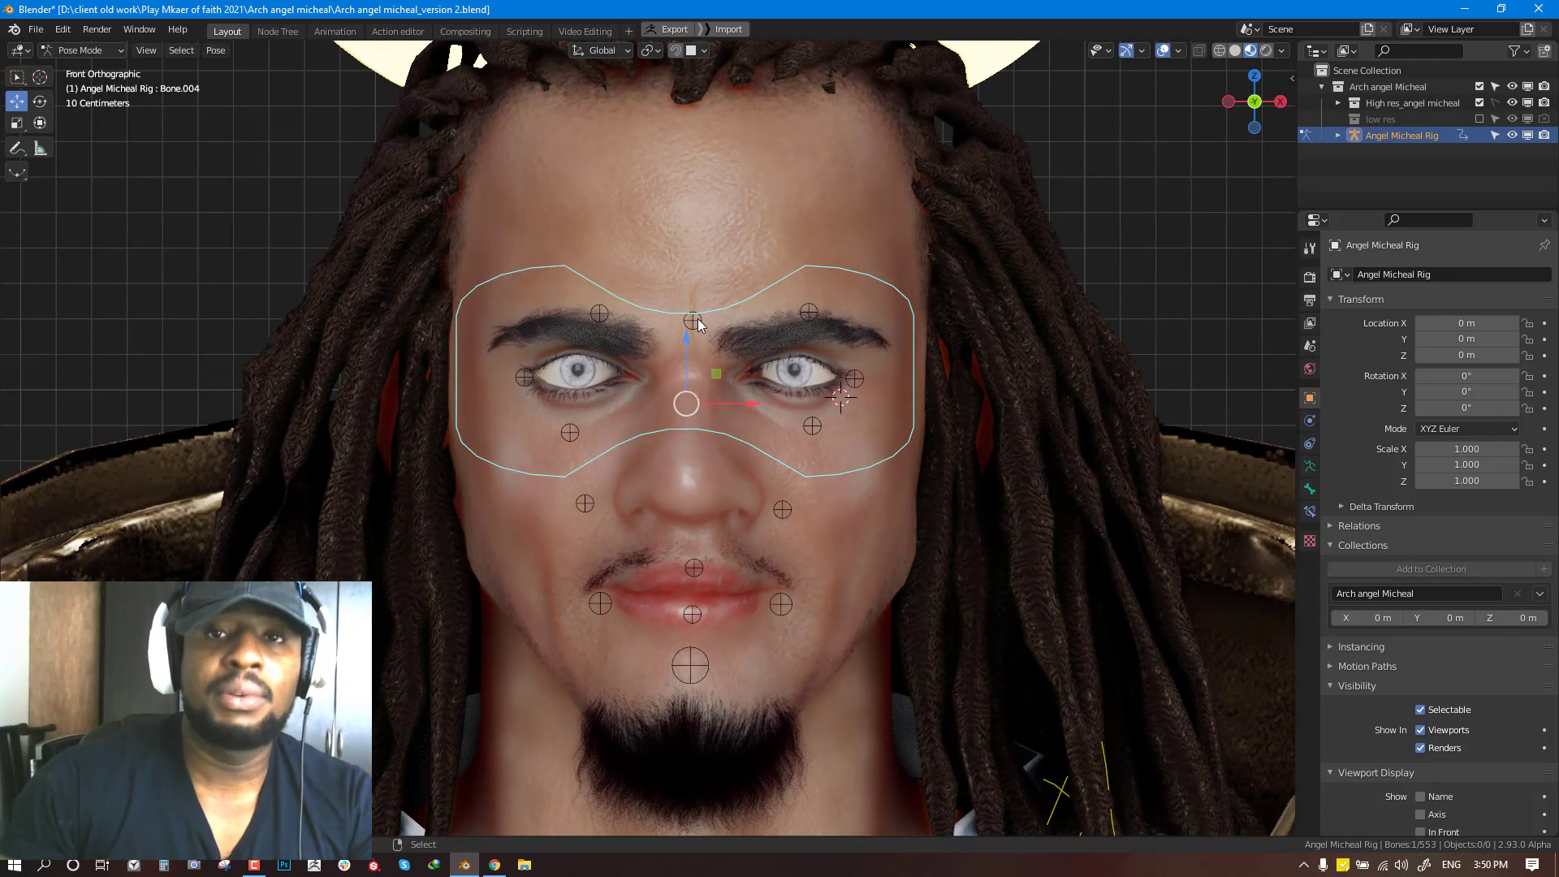
click(696, 568)
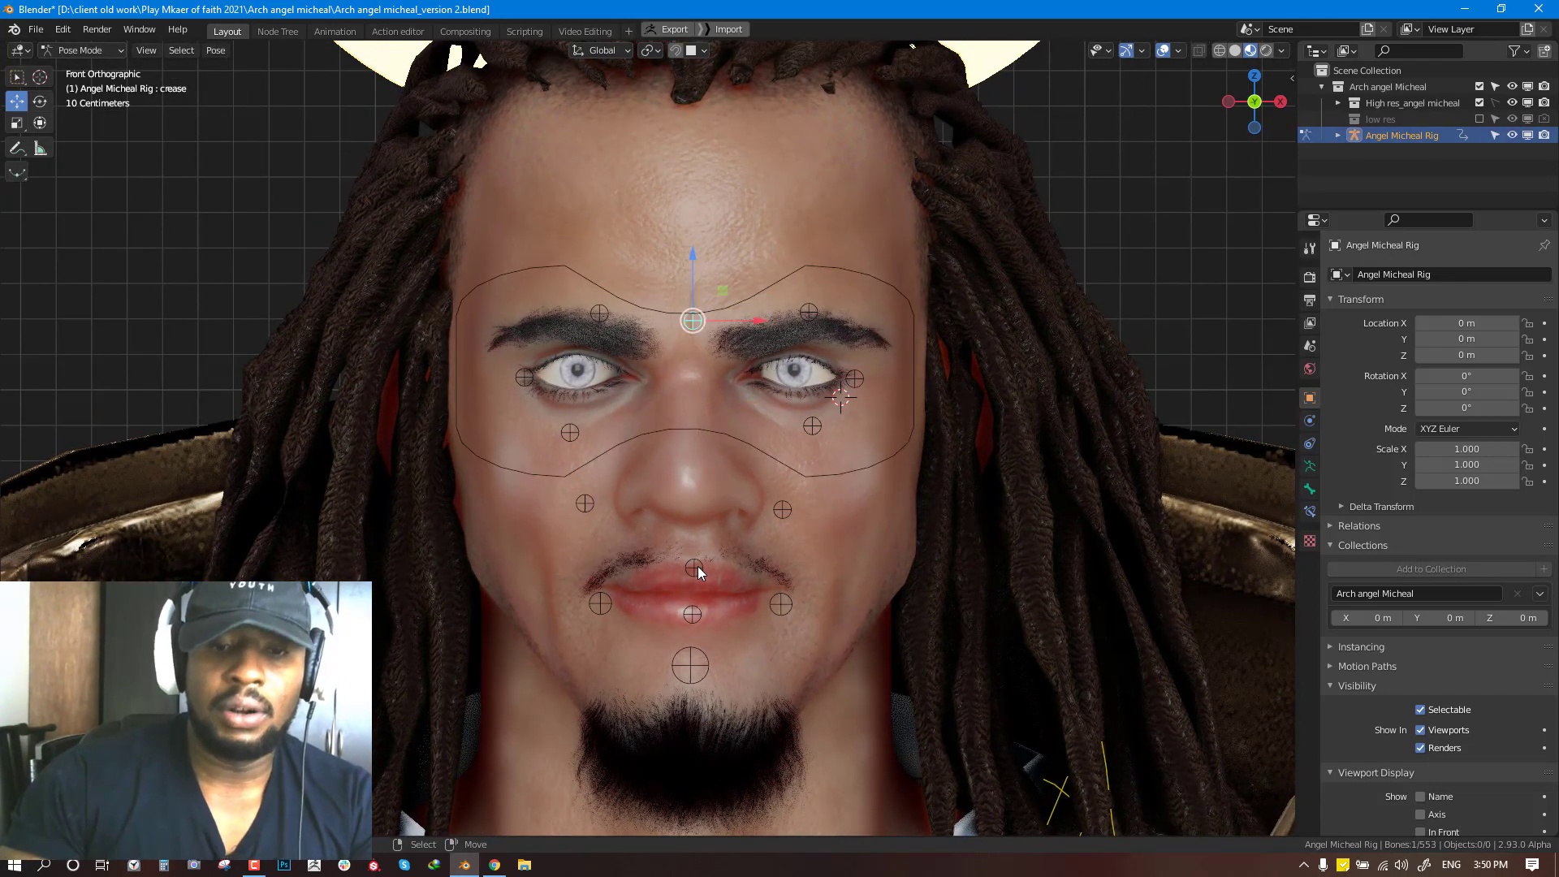
click(703, 667)
key(g)
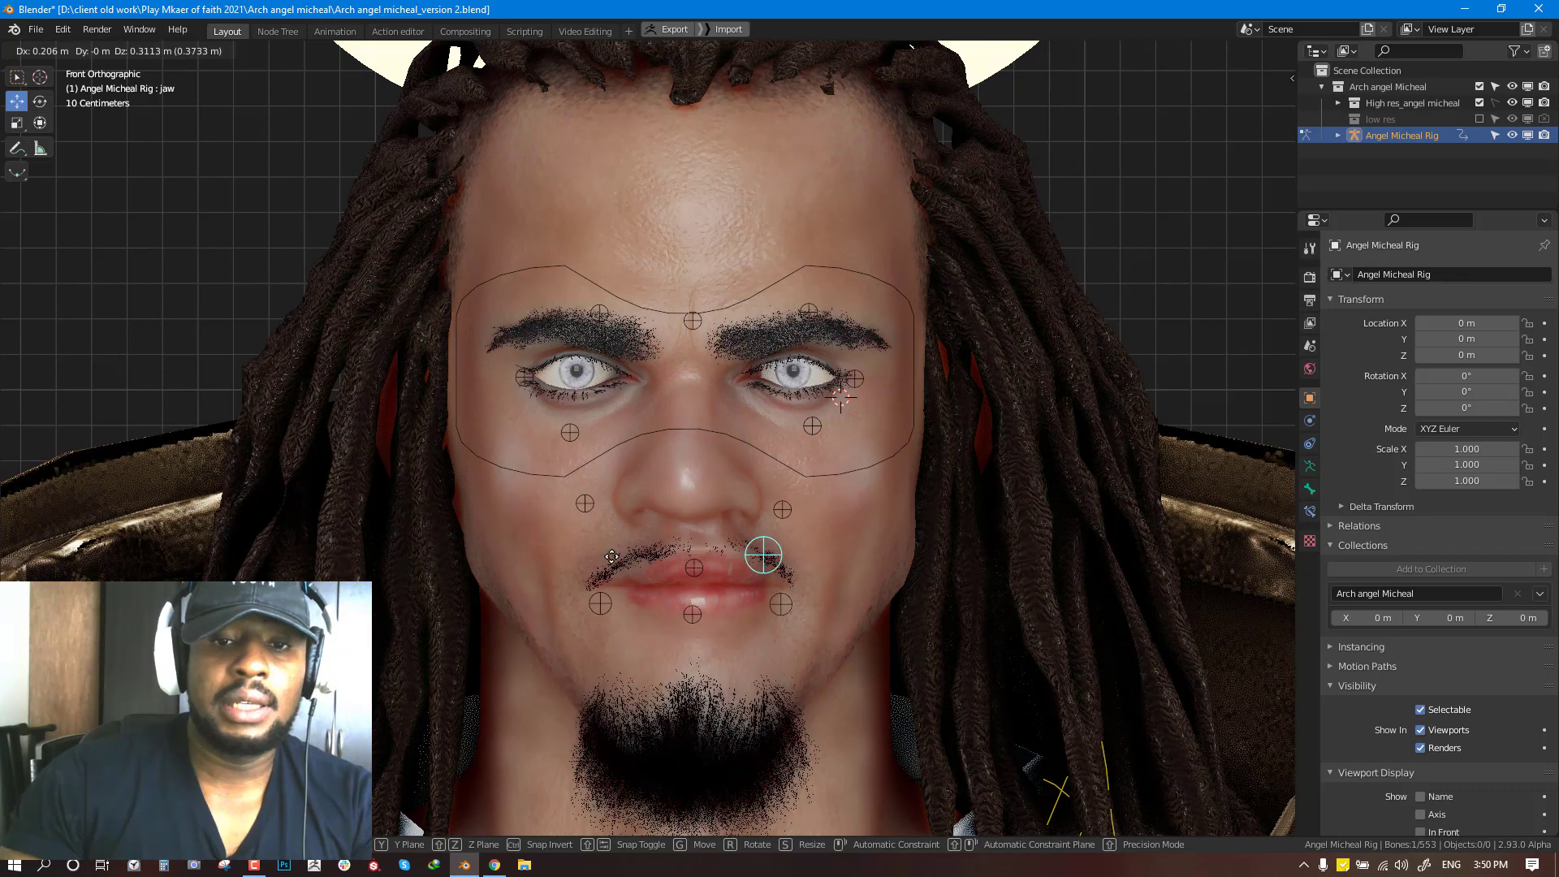
right_click(734, 609)
Switch the viewport to Solid shading and try opening the mouth by moving the jaw control bone downward
key(z)
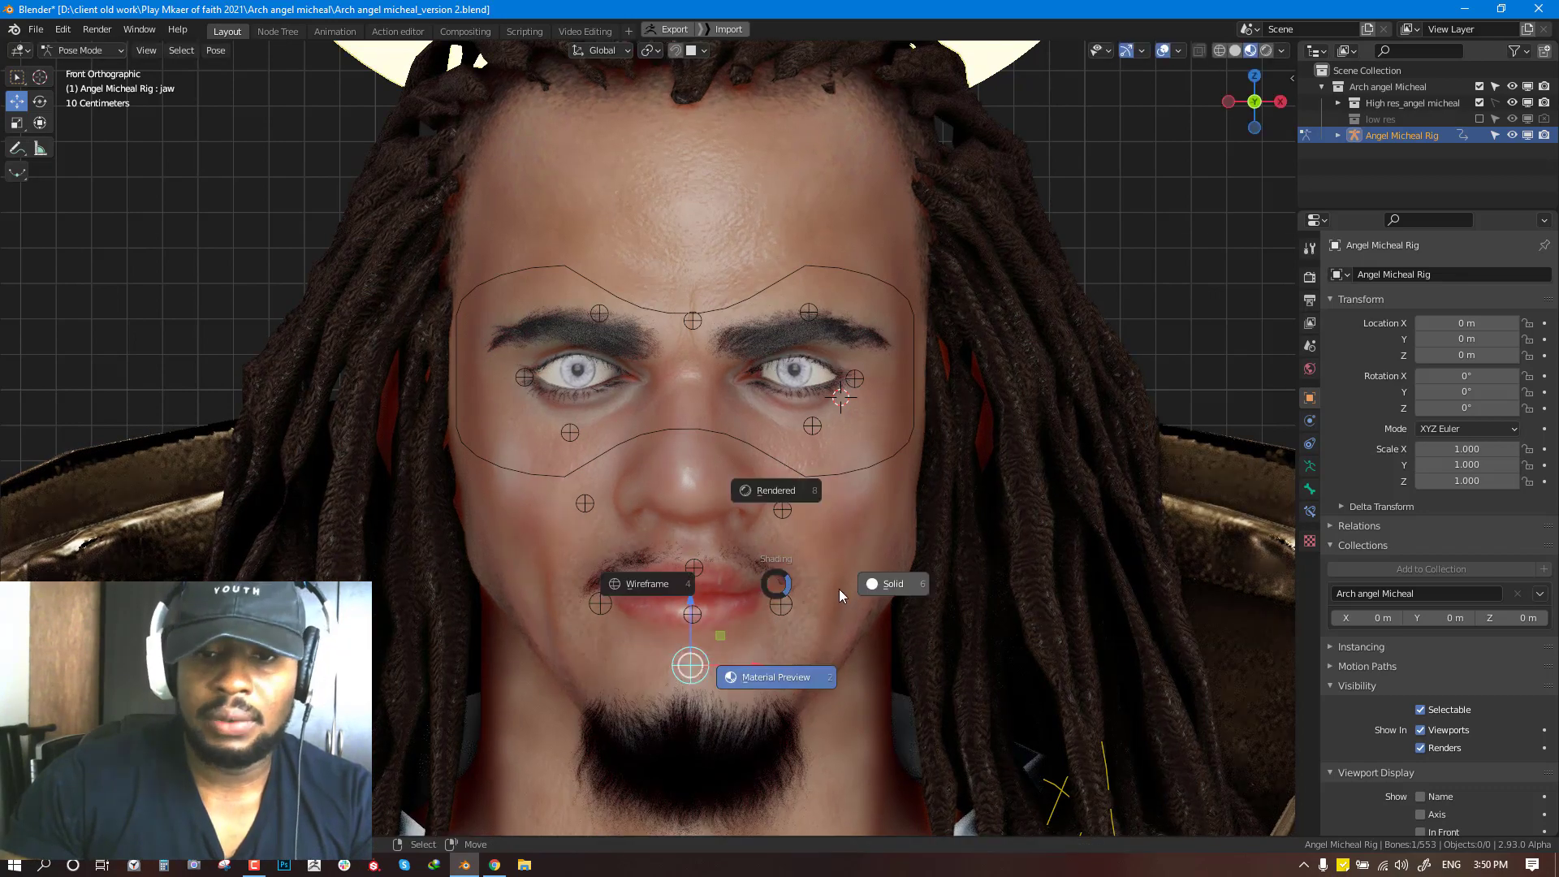
click(848, 588)
shift+middle_drag(779, 605, 797, 525)
drag(714, 595, 740, 517)
key(g)
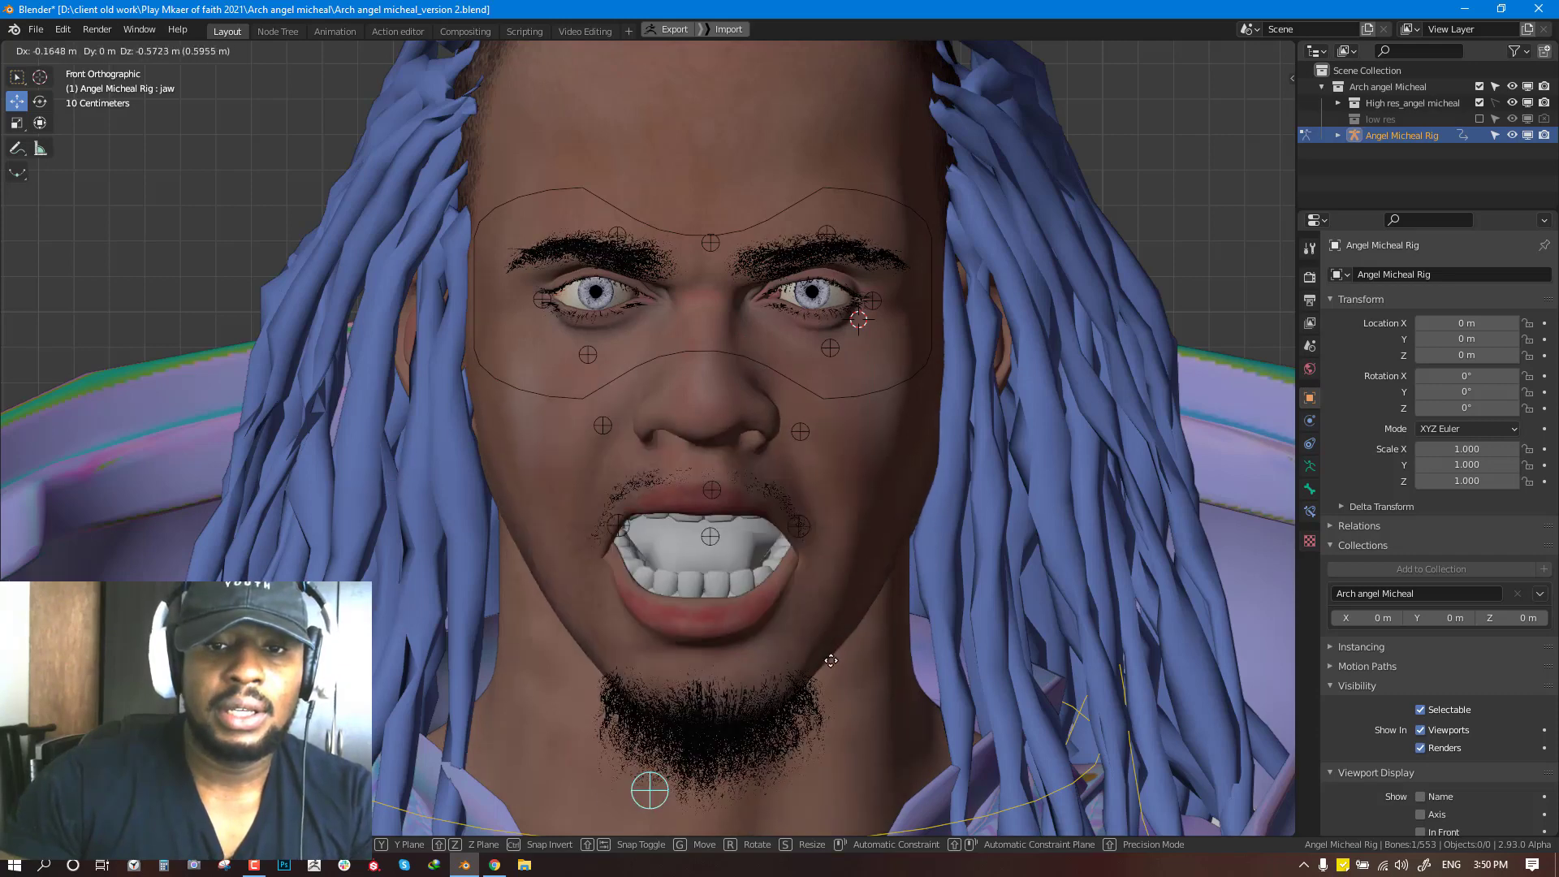
right_click(598, 433)
Try out the nose control bones on both sides and the squint control bone below the character's left eye
click(603, 426)
key(g)
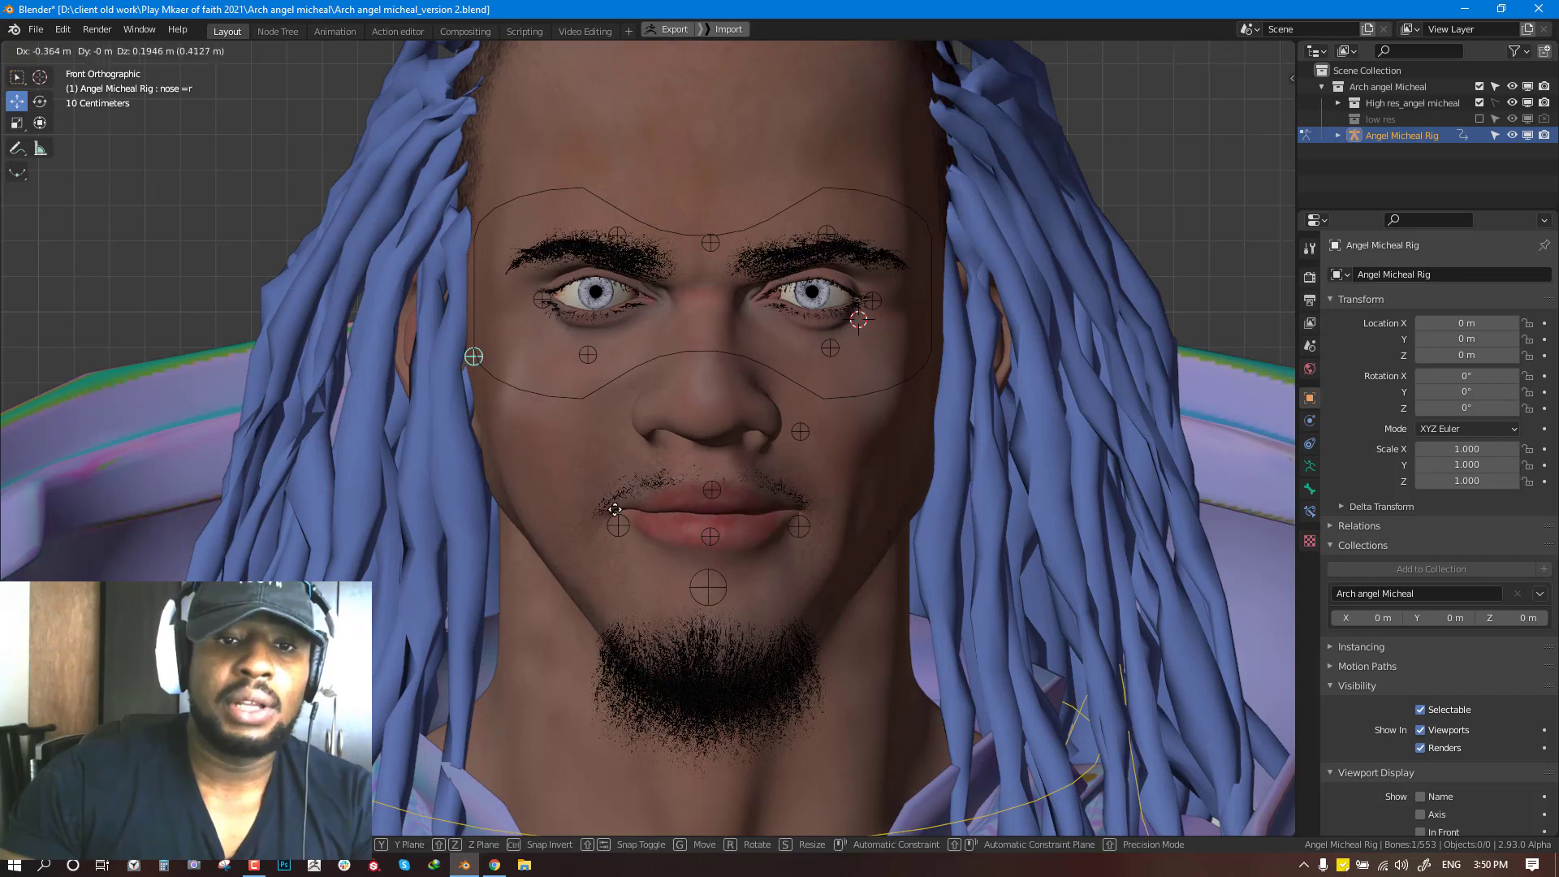
right_click(606, 387)
click(812, 435)
key(g)
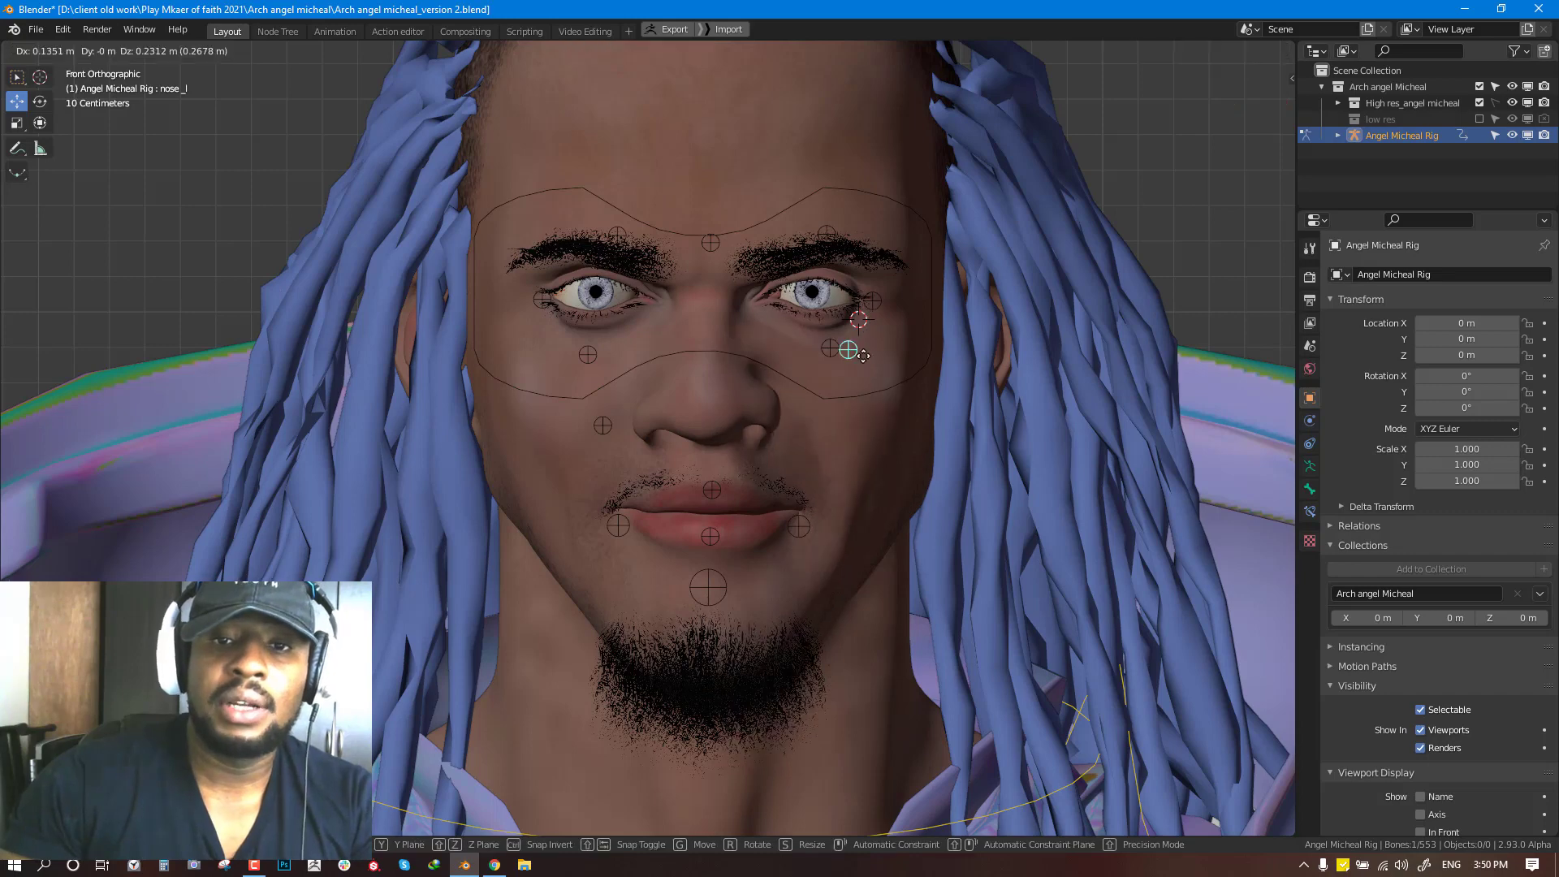
right_click(841, 356)
drag(830, 347, 828, 417)
right_click(828, 417)
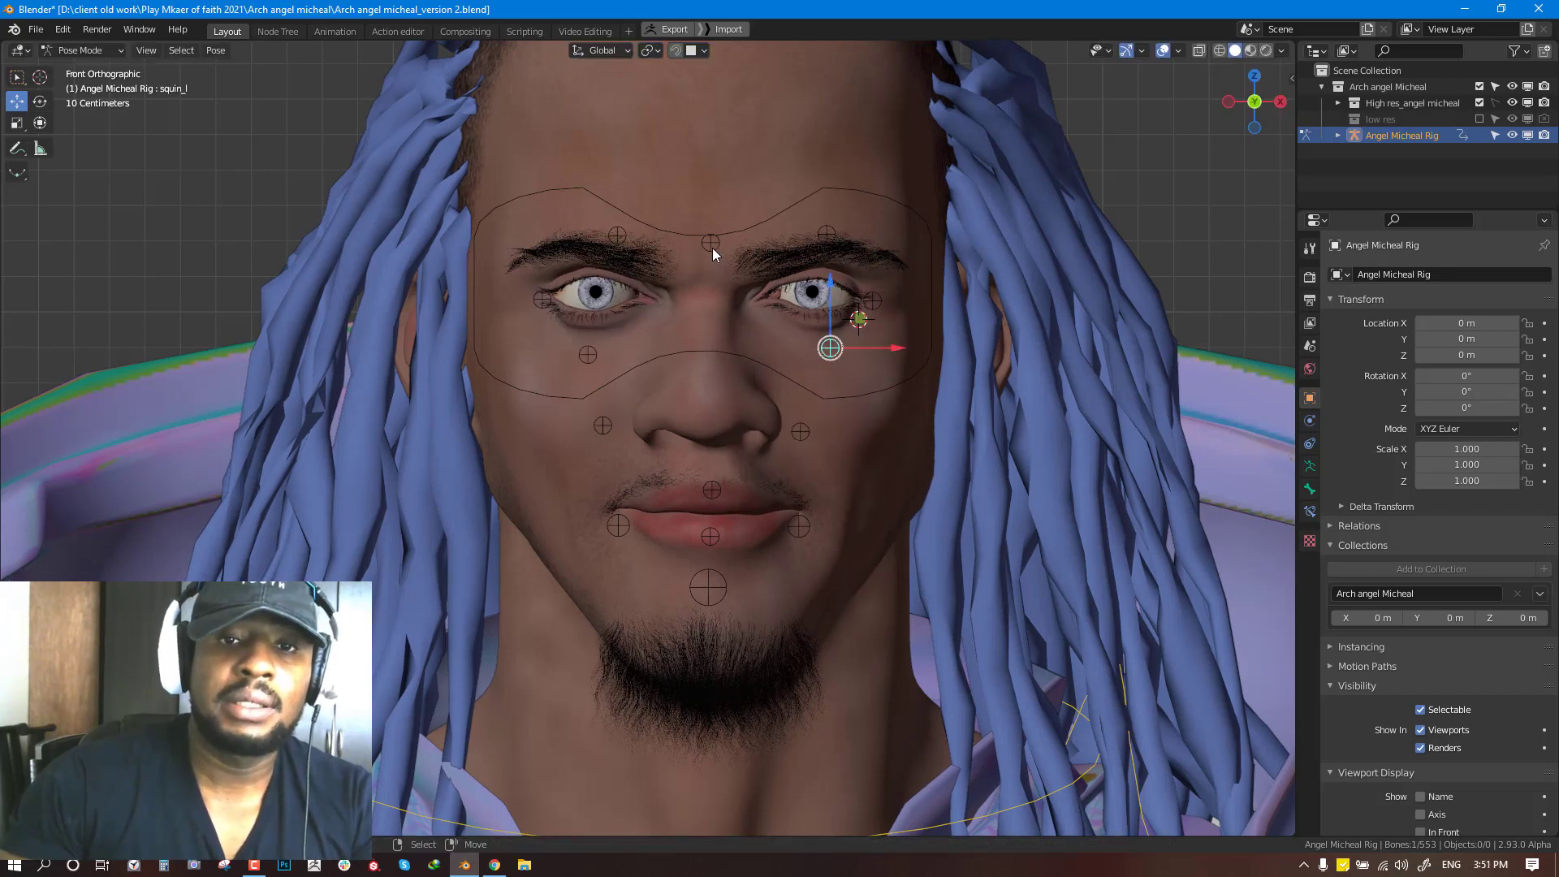
Try out the crease control between the eyebrows and the control bone above the character's left eyebrow
click(711, 243)
key(g)
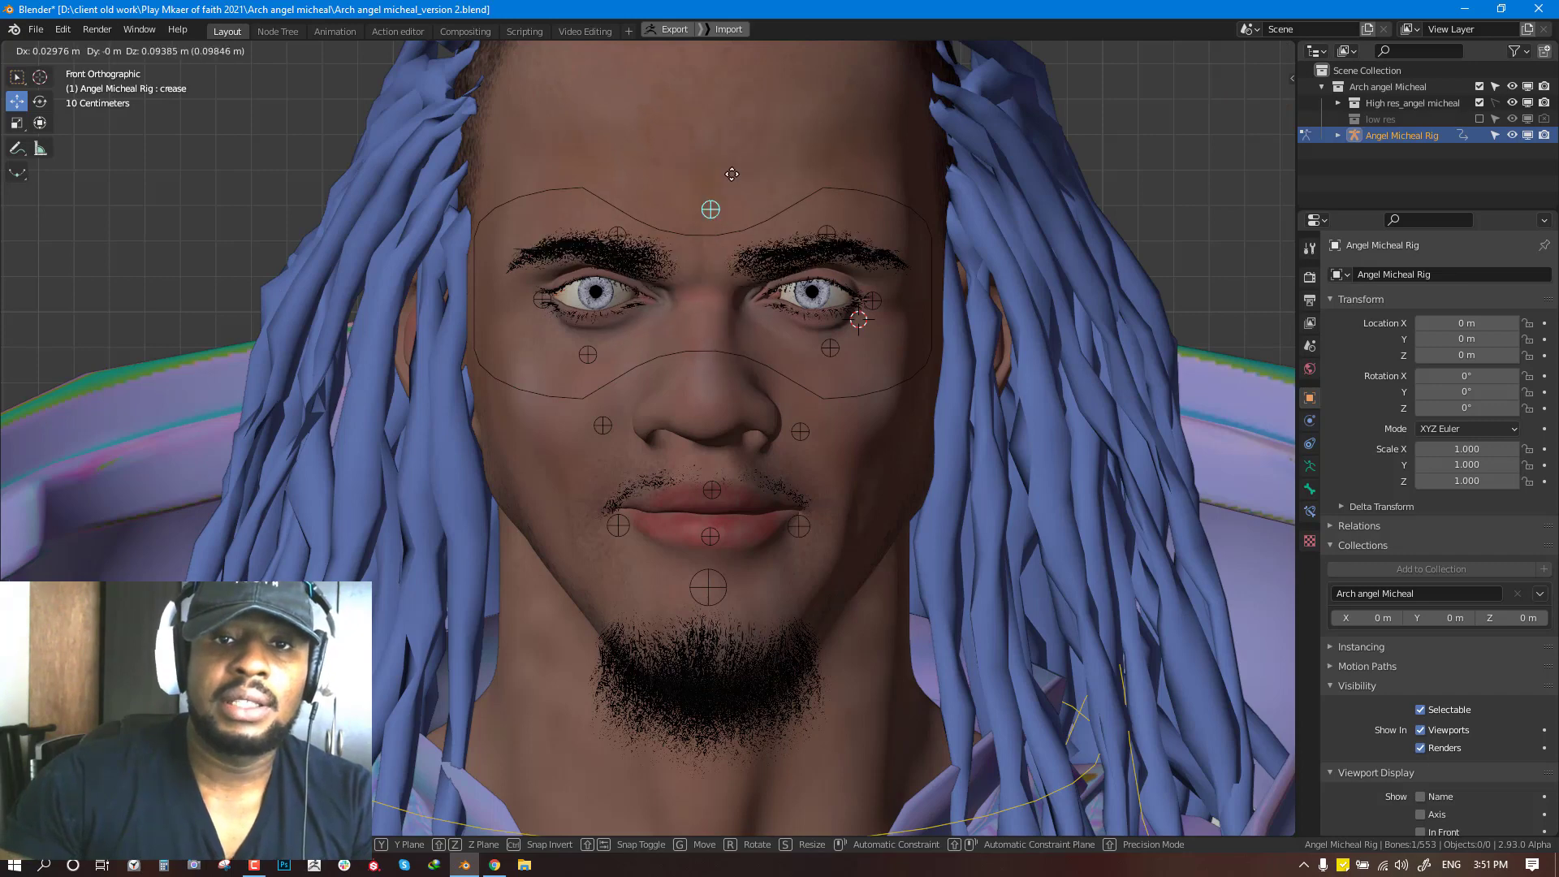
right_click(717, 260)
shift+middle_drag(717, 266, 694, 452)
key(g)
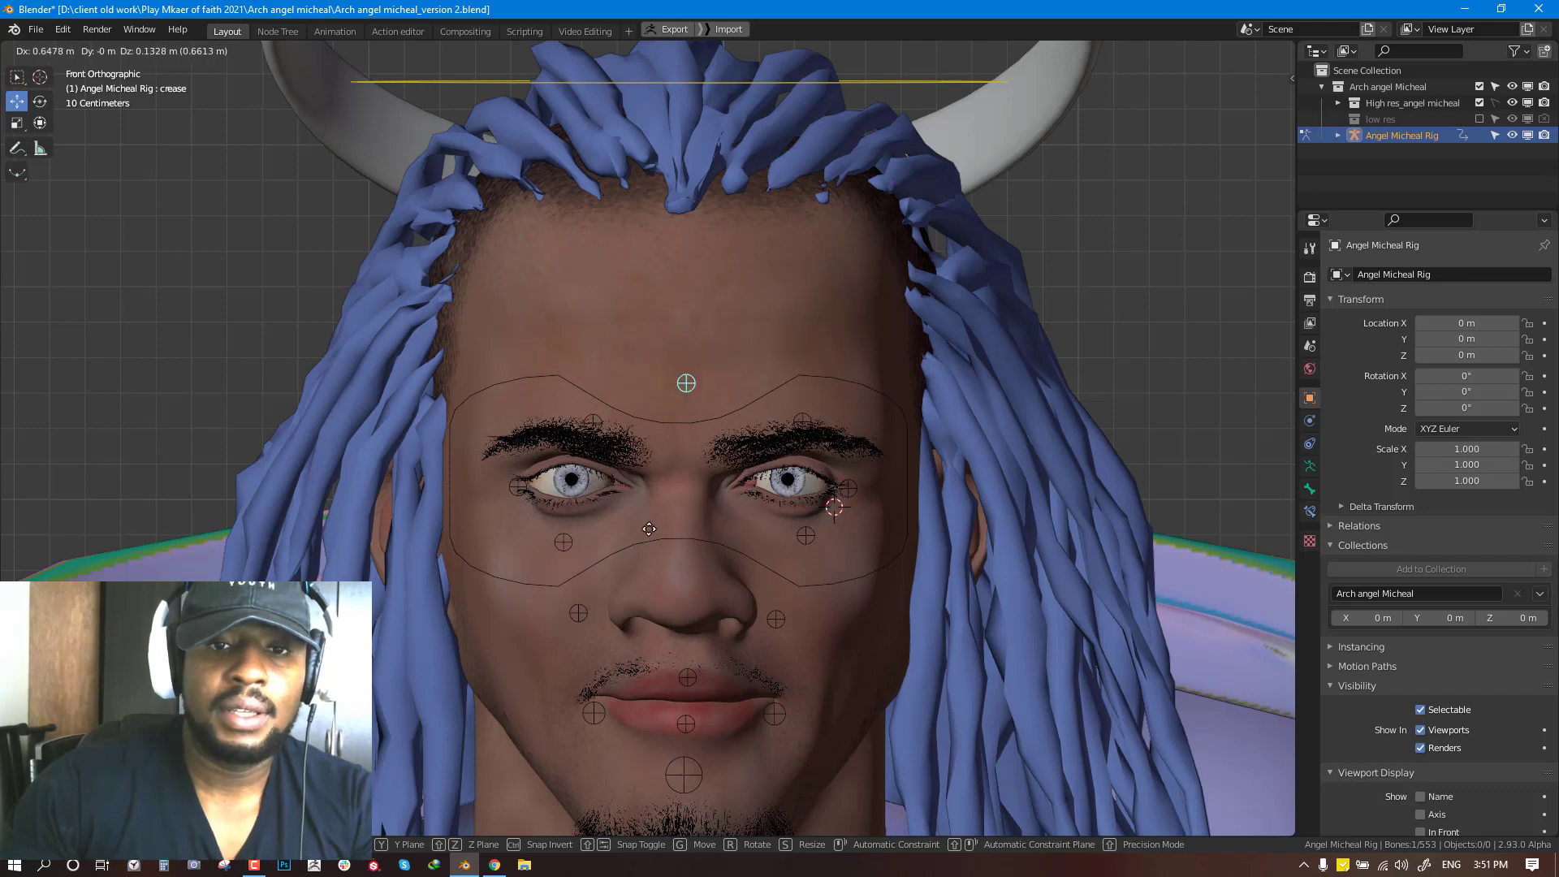
right_click(802, 429)
click(801, 423)
key(g)
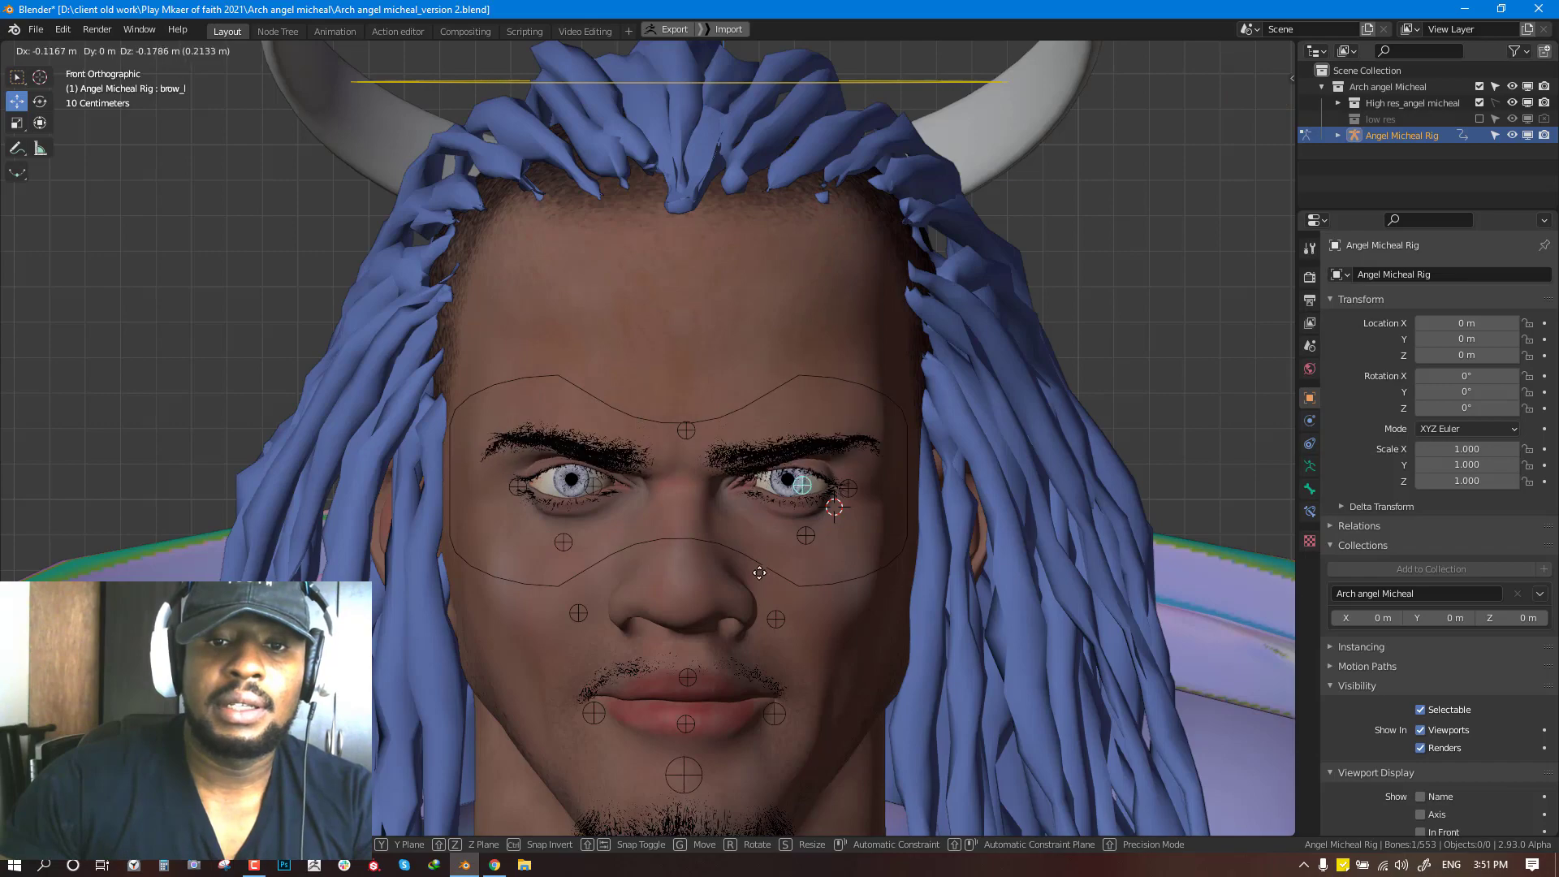
right_click(748, 545)
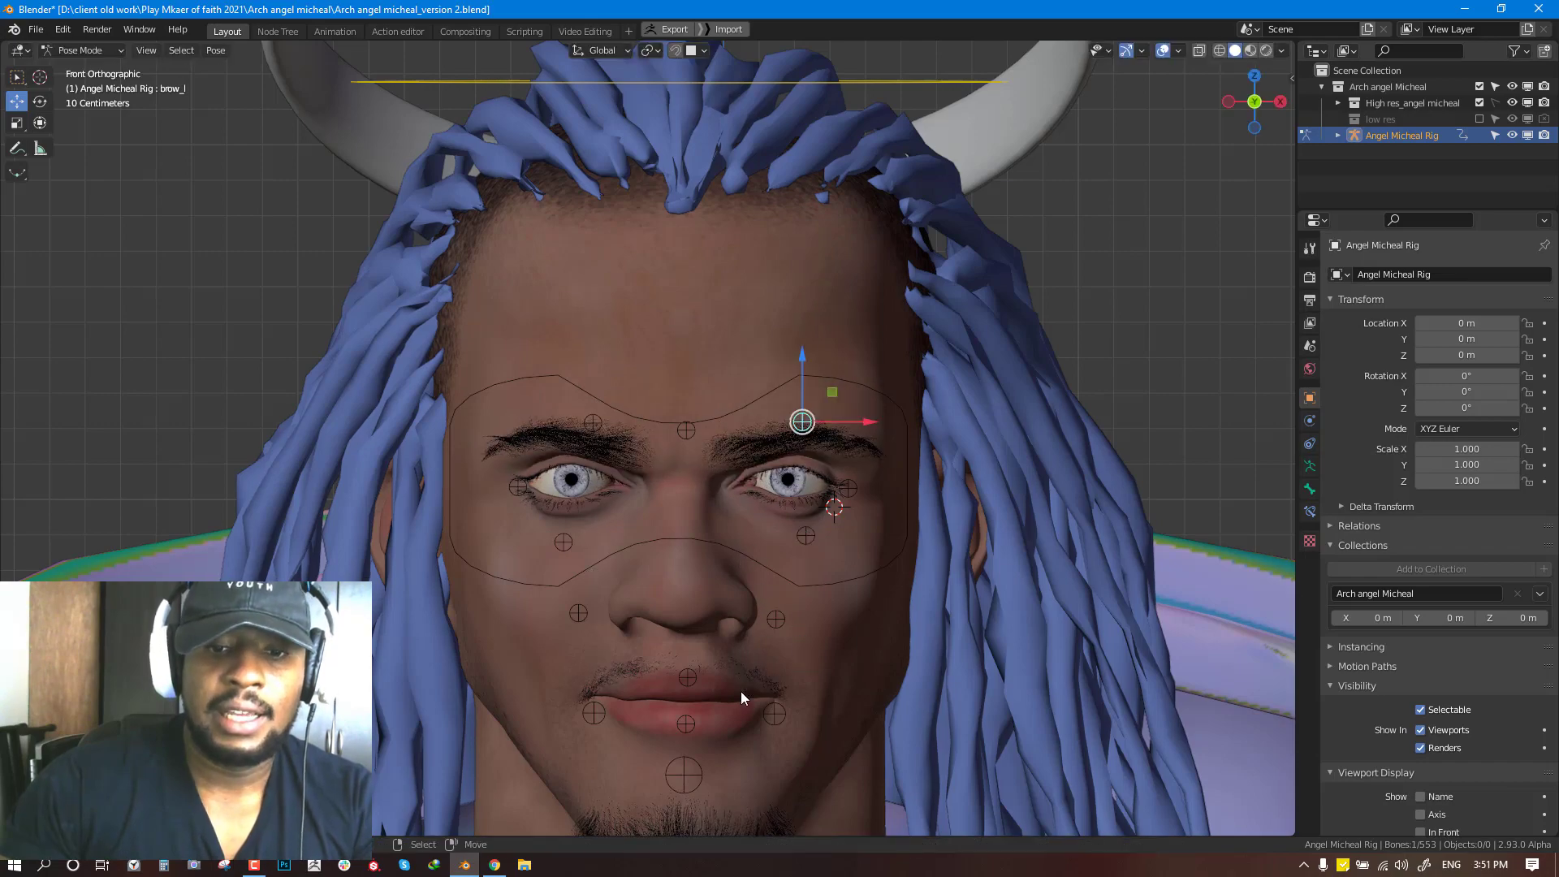
Try moving the lip control bone at the character's left mouth corner from an angled view and from the front
click(775, 715)
middle_drag(753, 723, 666, 726)
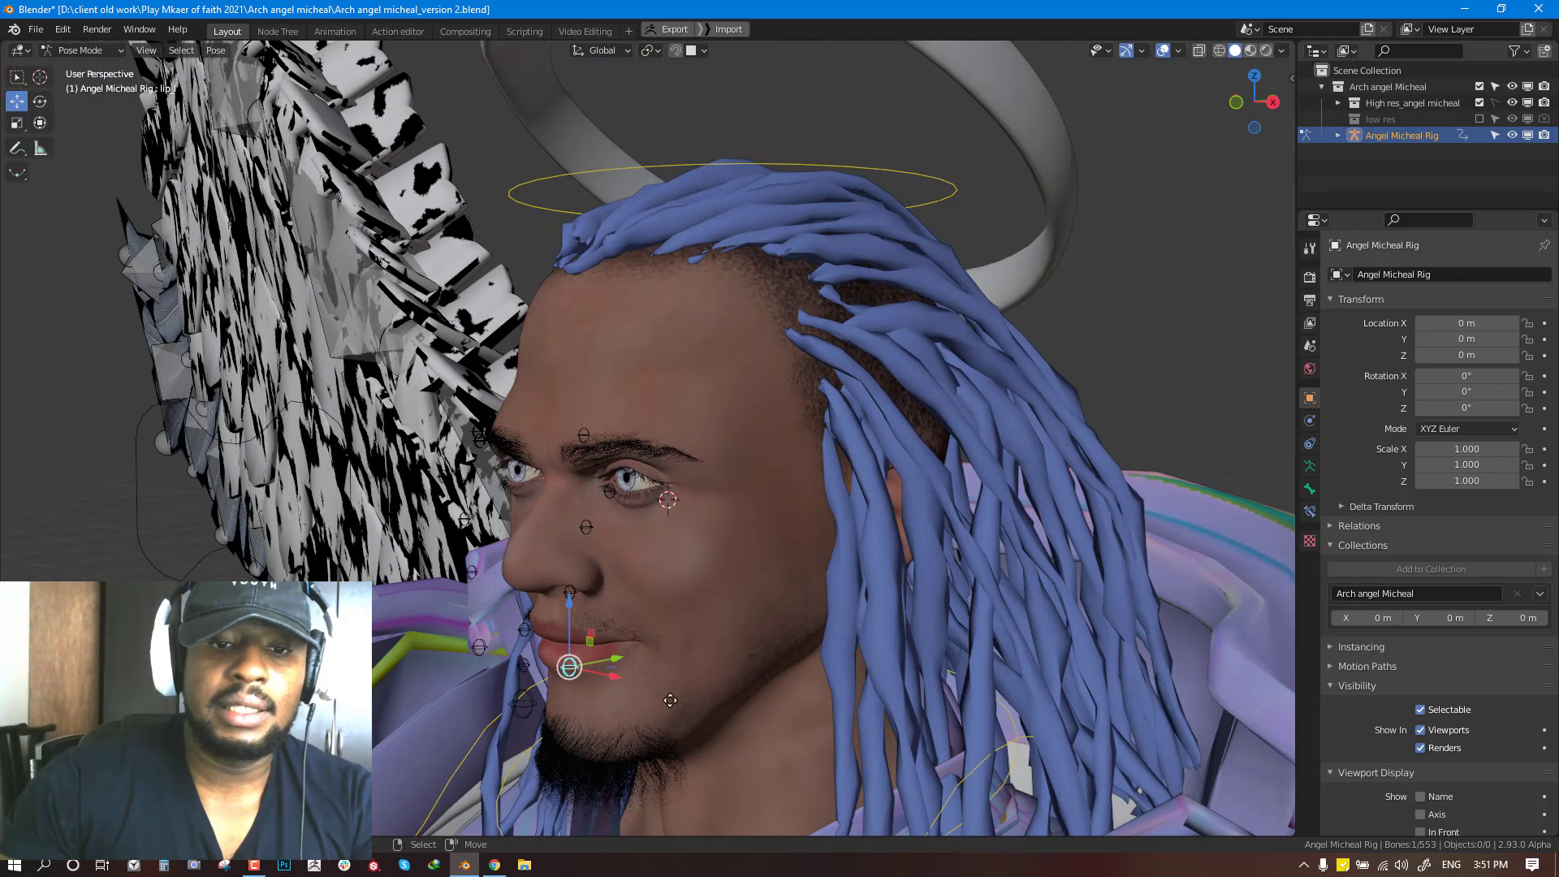
key(g)
right_click(871, 611)
key(KP_1)
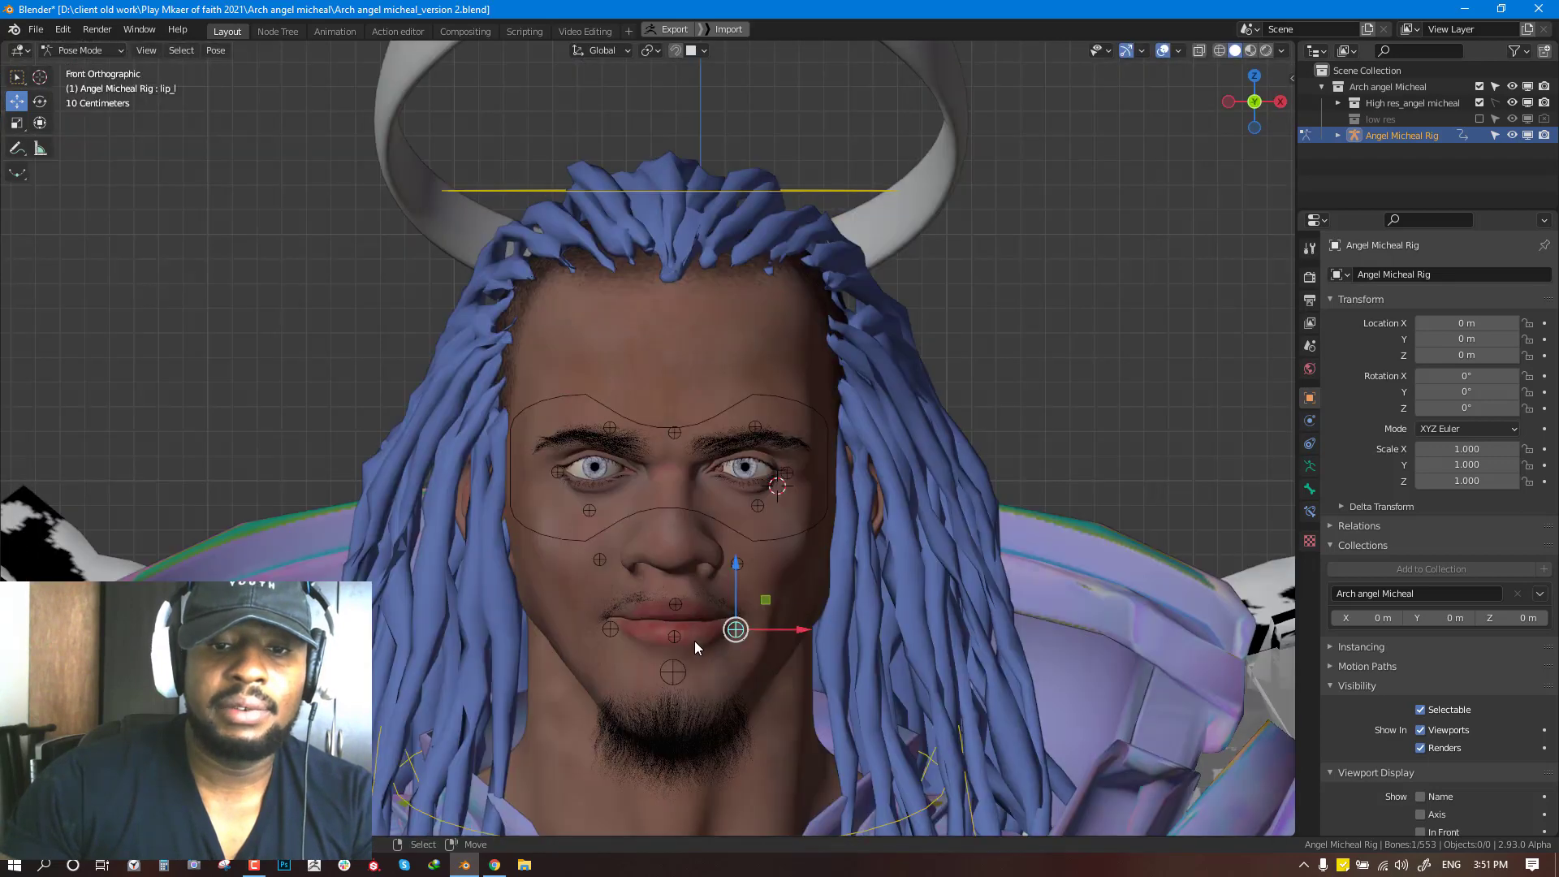
key(g)
right_click(831, 528)
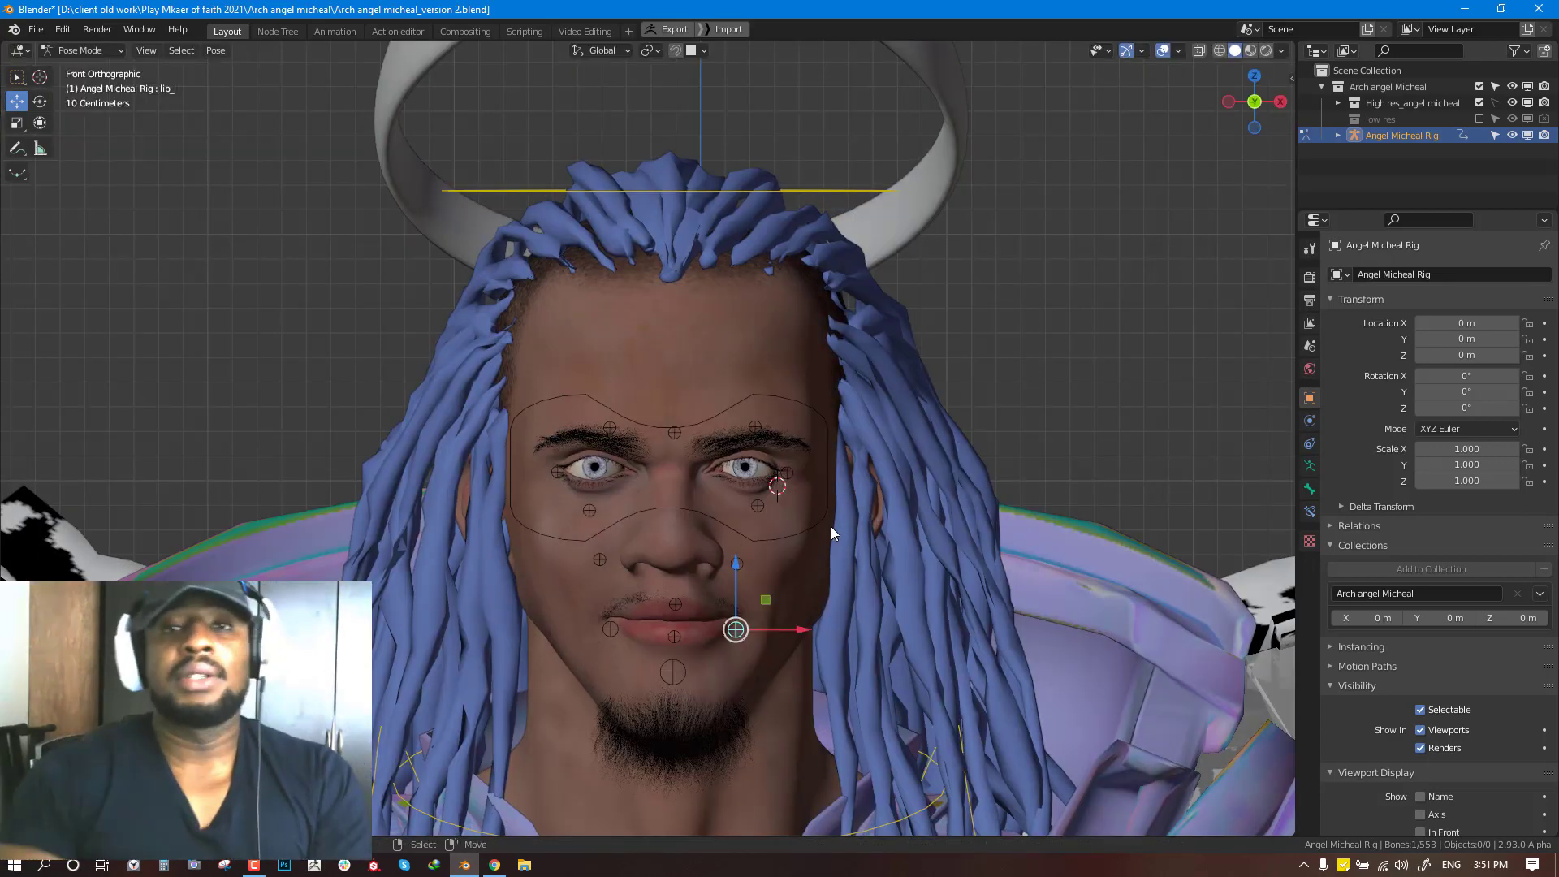